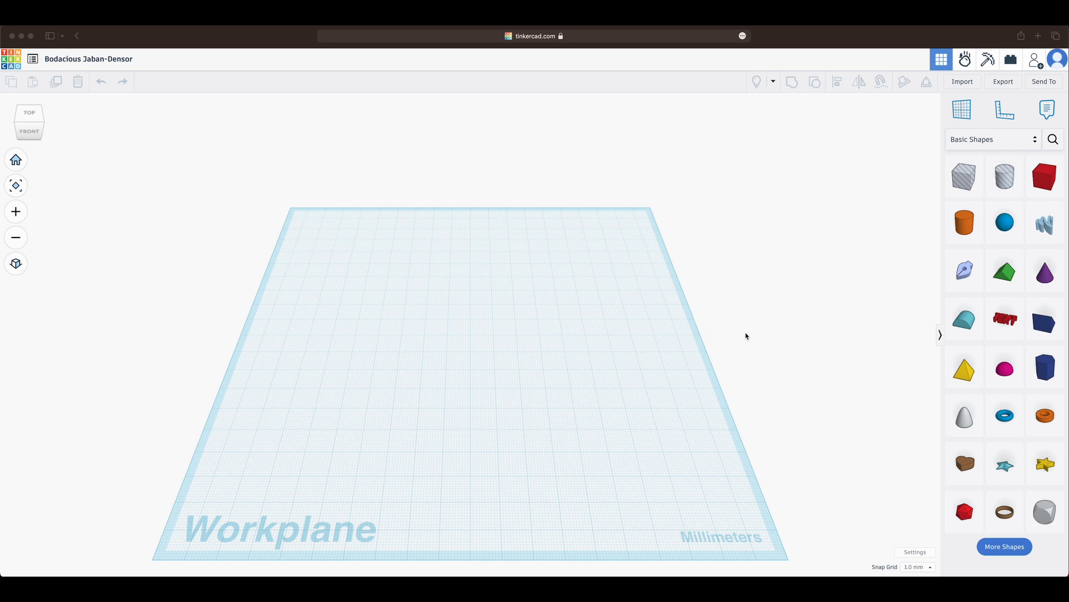
Step: Examine the empty workplane from several angles, positions and zoom distances
right_drag(762, 334, 696, 312)
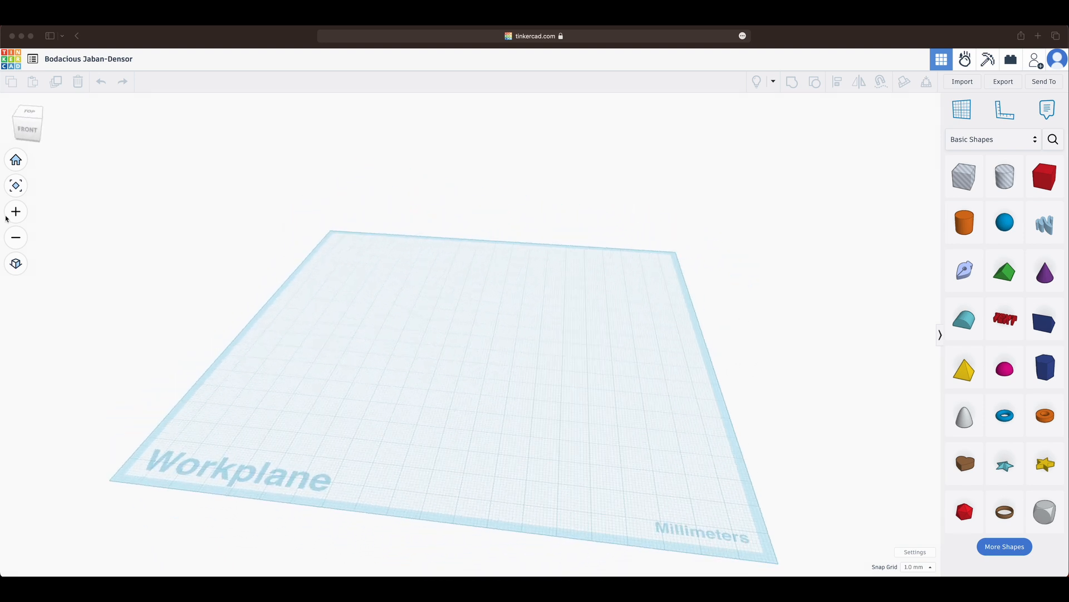
click(27, 130)
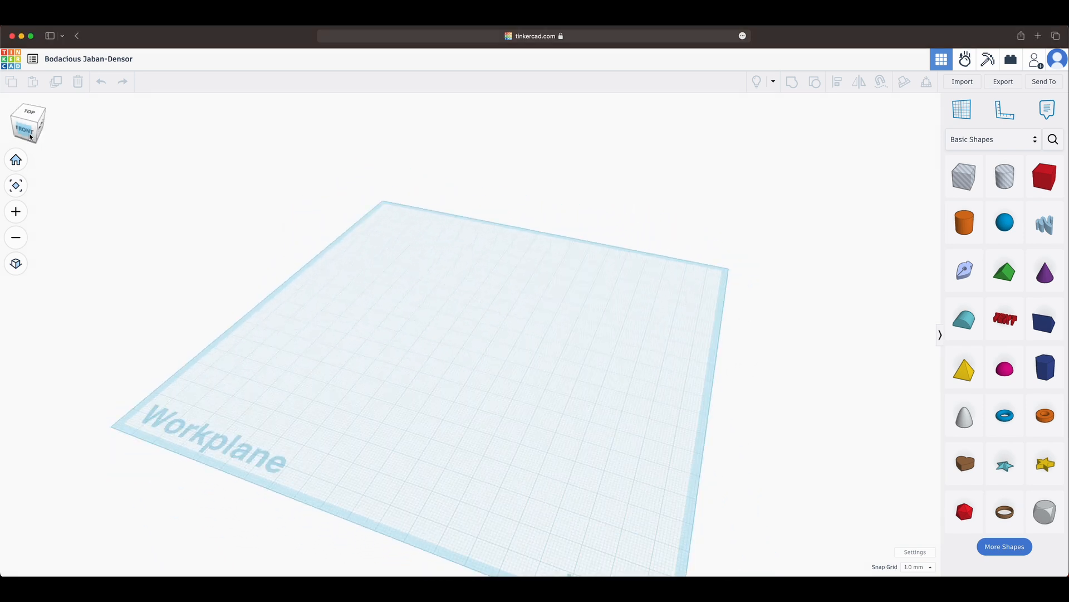
drag(28, 131, 39, 134)
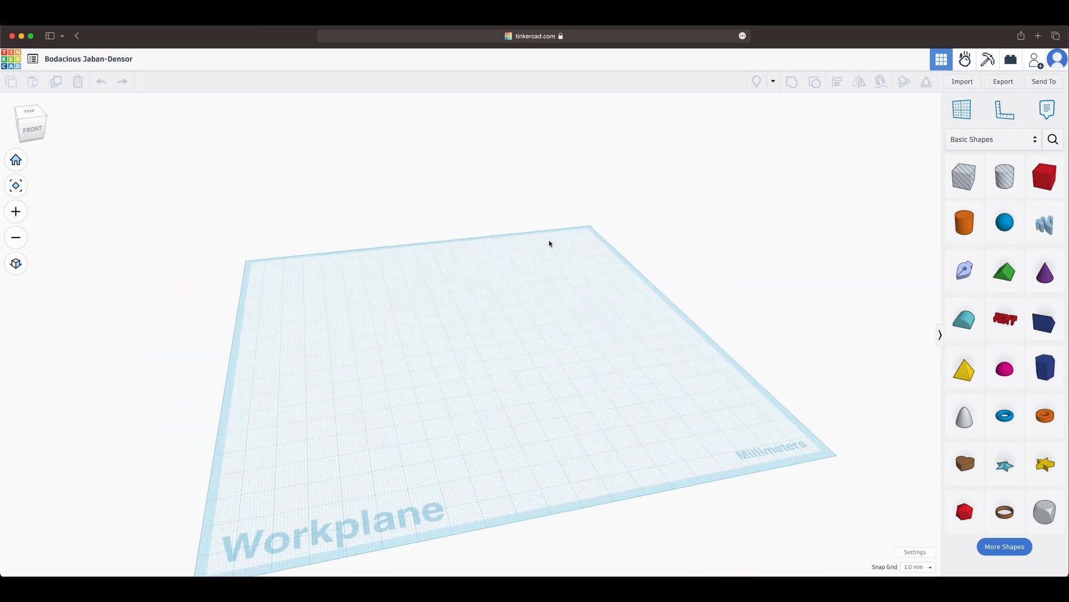
right_drag(611, 229, 569, 218)
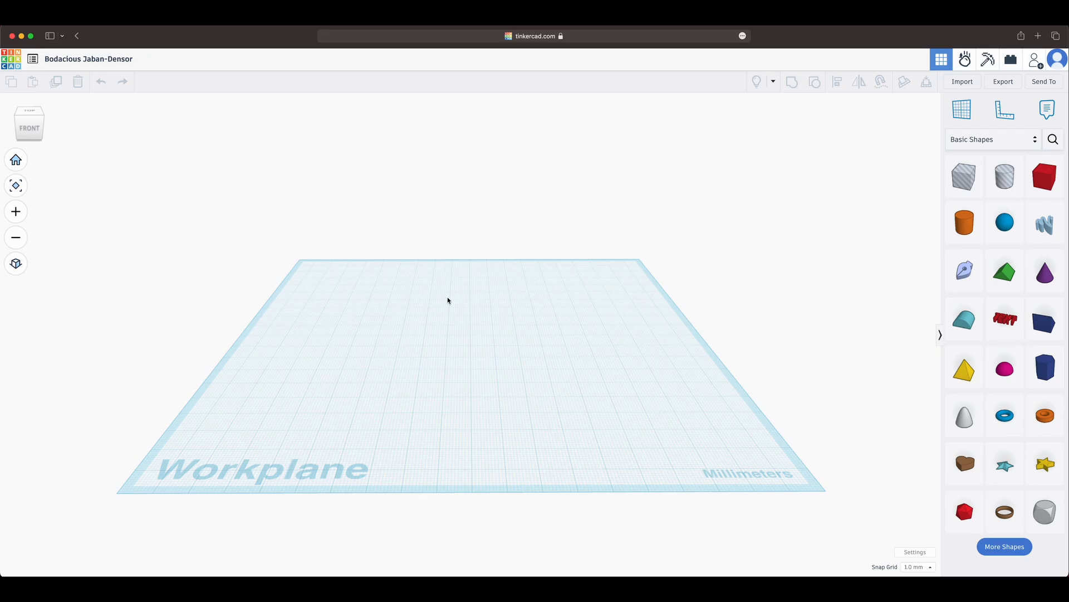
right_drag(449, 301, 490, 303)
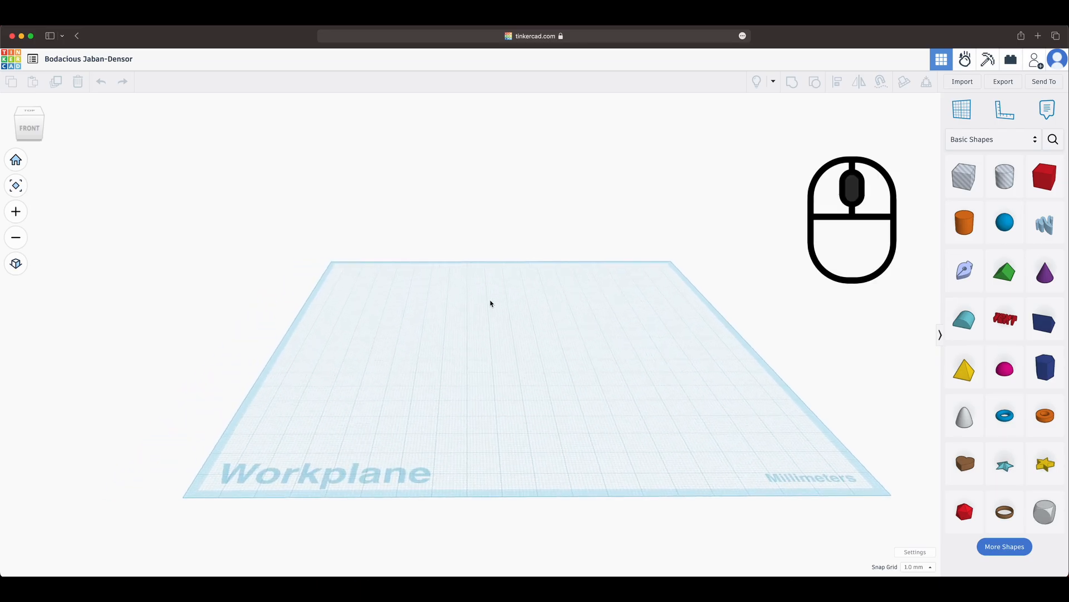
mouse_move(491, 303)
middle_down()
mouse_move(430, 311)
mouse_move(549, 315)
mouse_move(492, 247)
mouse_move(429, 282)
mouse_move(516, 301)
mouse_move(483, 290)
middle_up()
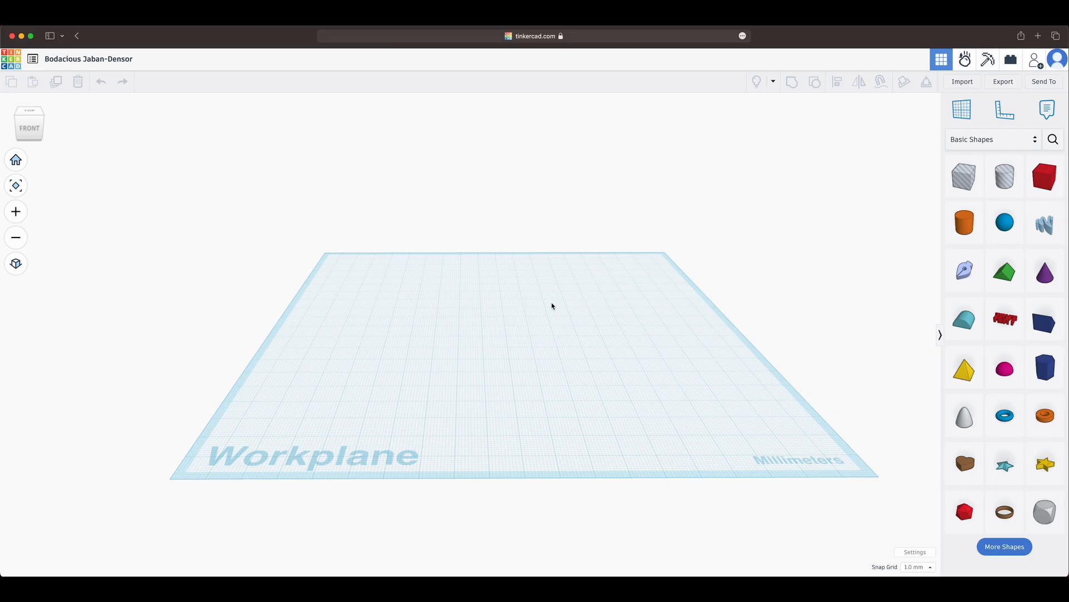
middle_drag(567, 302, 537, 302)
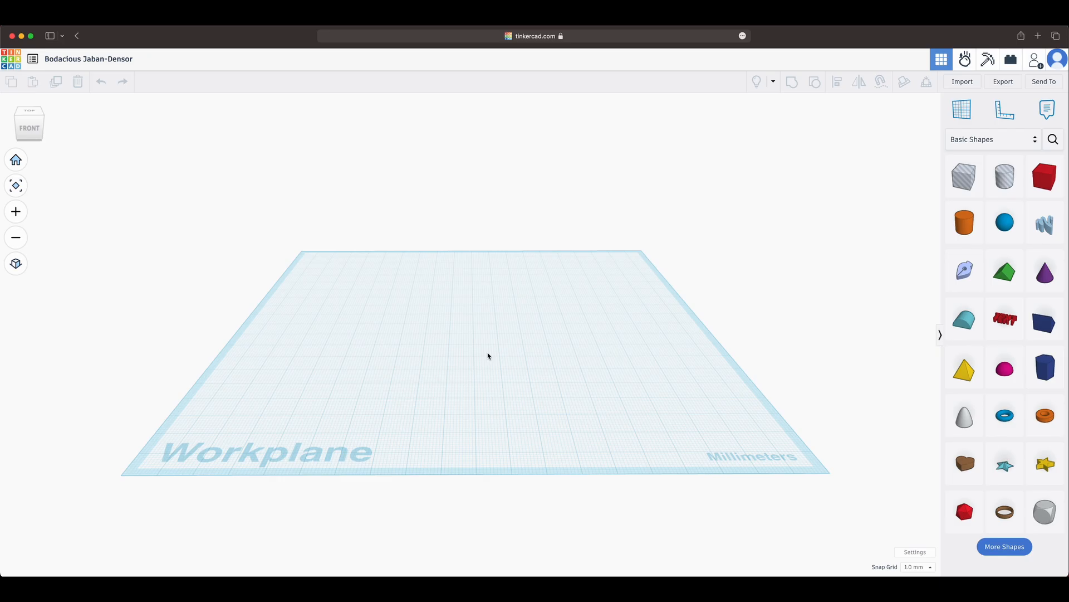
scroll(488, 356, up, 3)
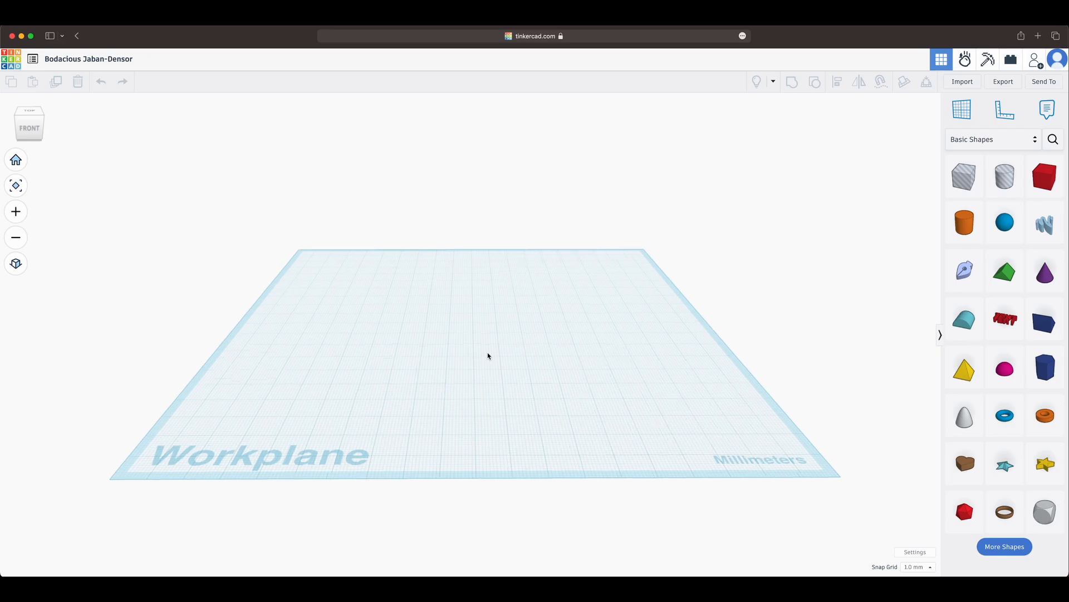
scroll(488, 356, down, 3)
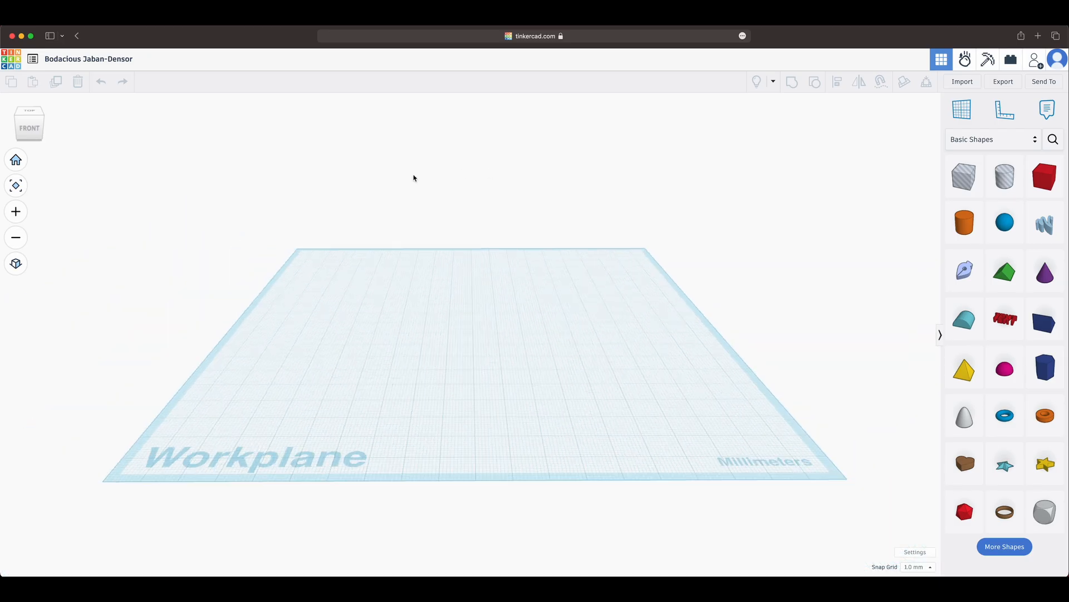
scroll(284, 186, up, 2)
scroll(680, 354, down, 2)
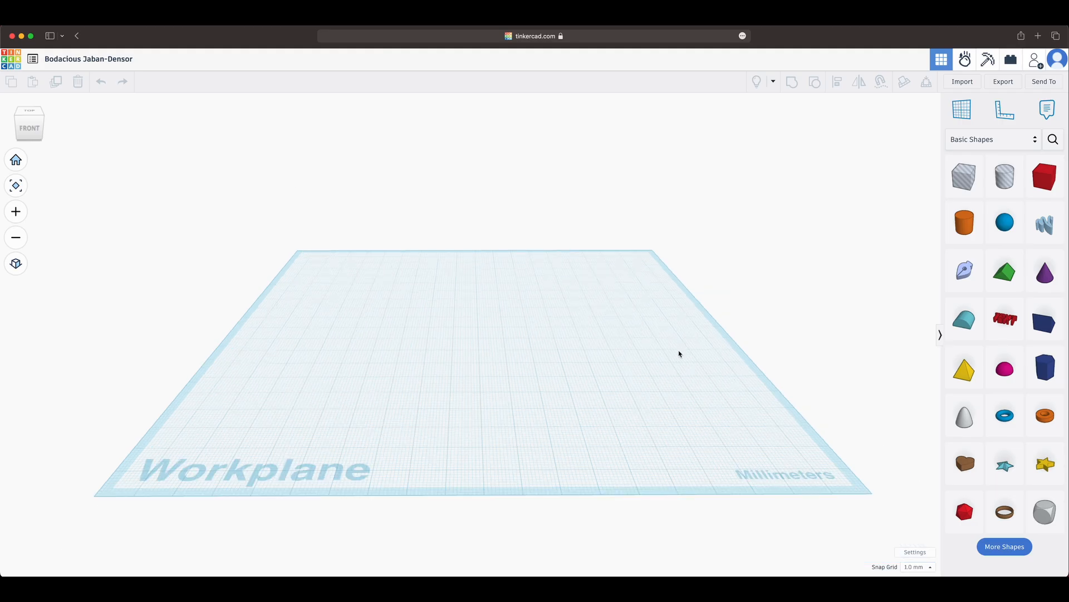
scroll(684, 358, up, 3)
scroll(685, 359, down, 4)
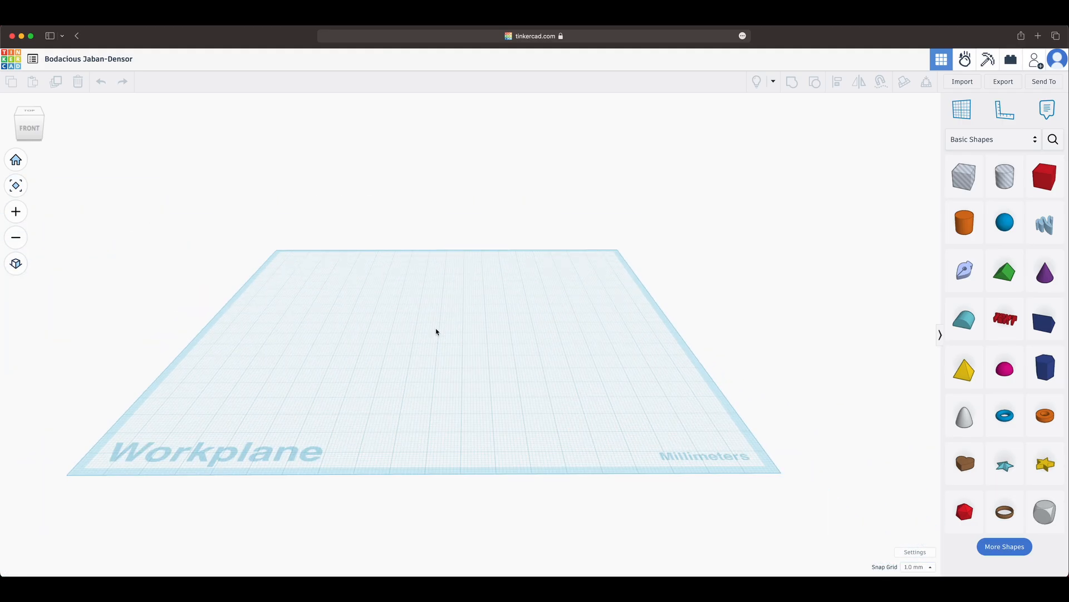
Step: Place a red box near the middle of the workplane and an orange cylinder behind it to the right
click(1045, 185)
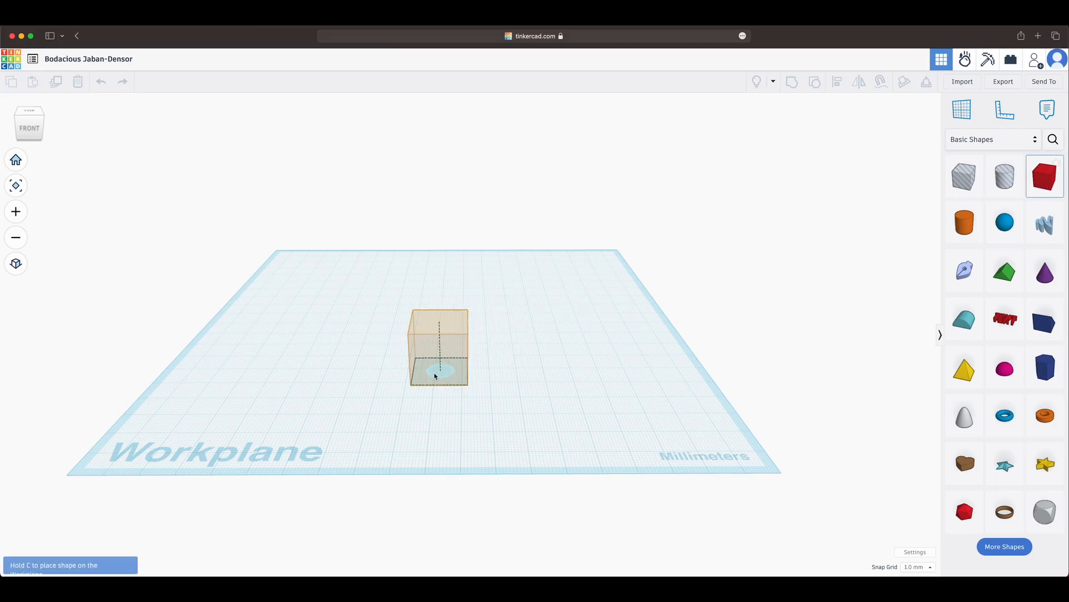
click(404, 371)
click(965, 222)
click(586, 330)
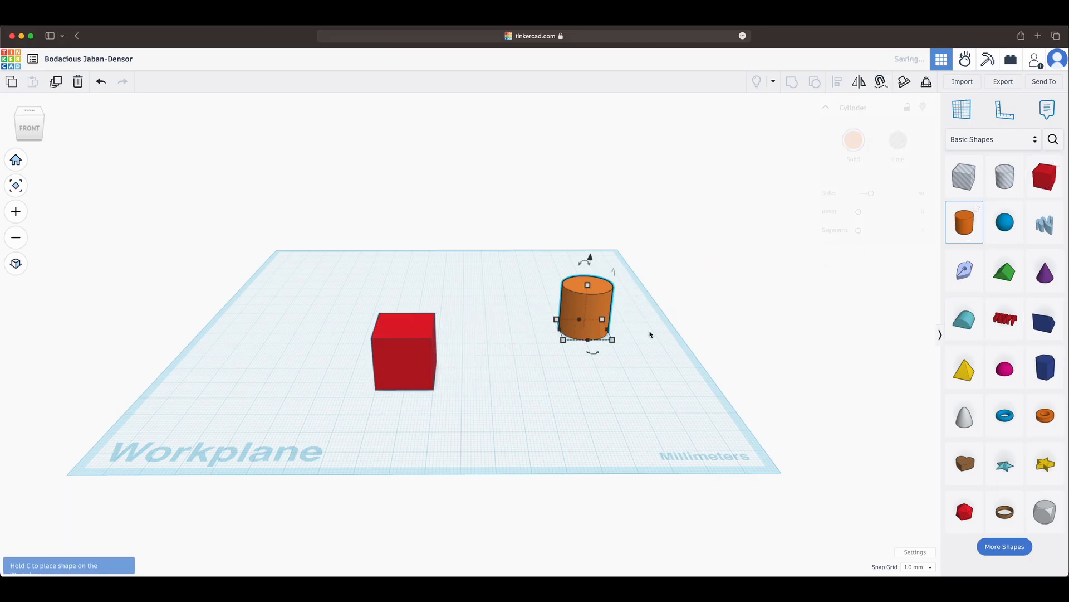
click(733, 327)
Step: Select the box and the cylinder together and delete both shapes
click(594, 319)
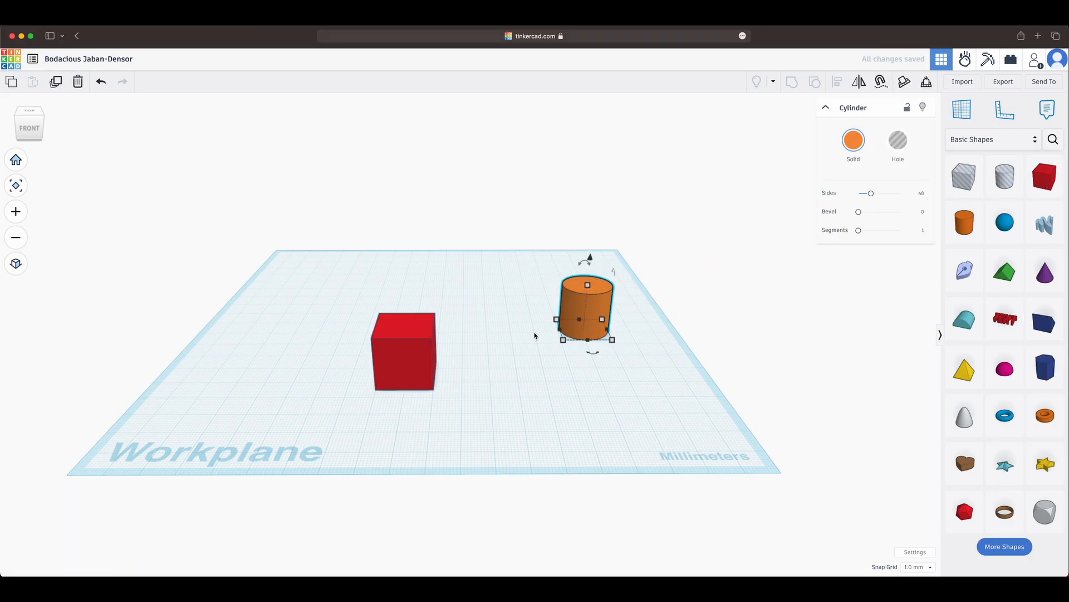
shift+click(410, 352)
click(676, 332)
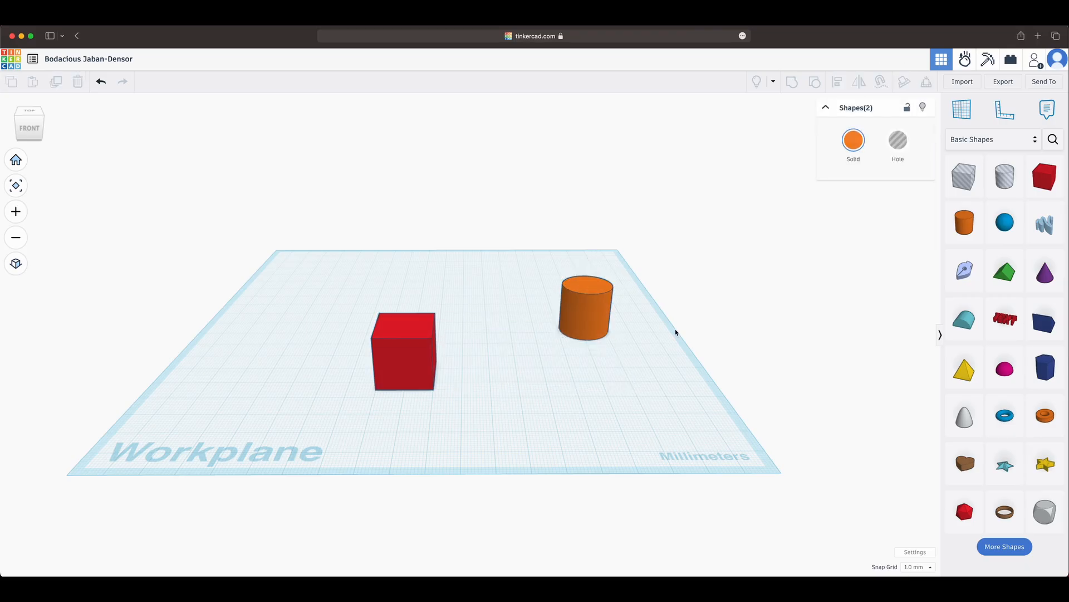
drag(240, 165, 670, 413)
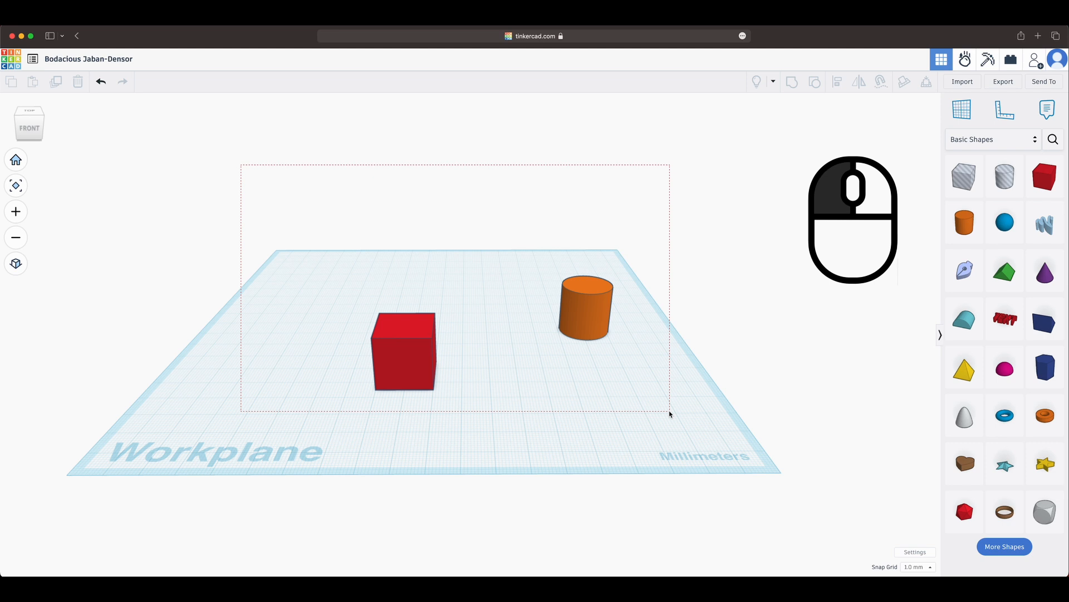
drag(670, 413, 670, 413)
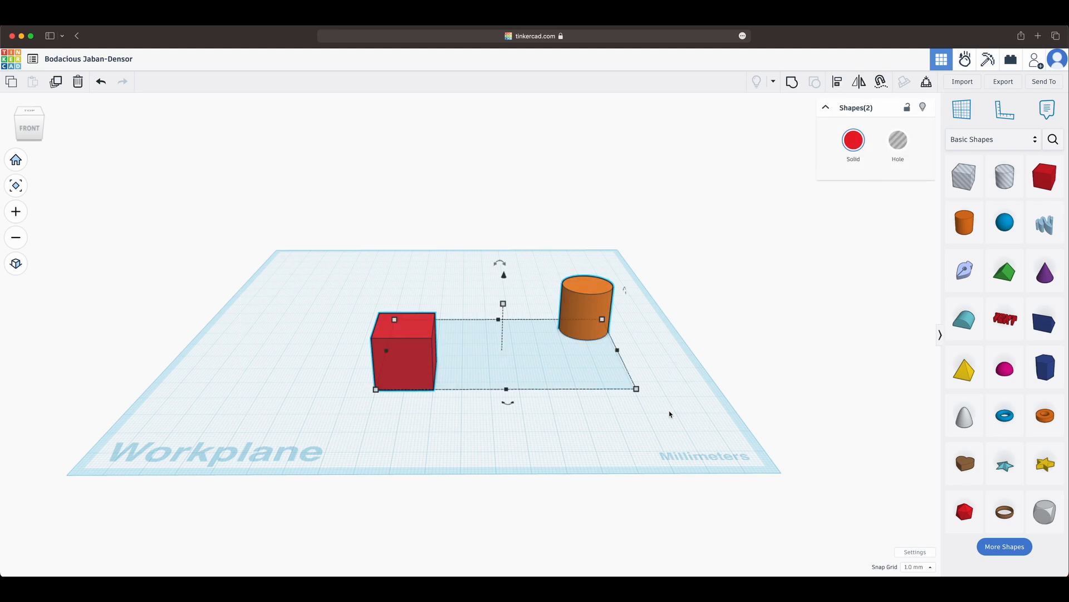
key(Delete)
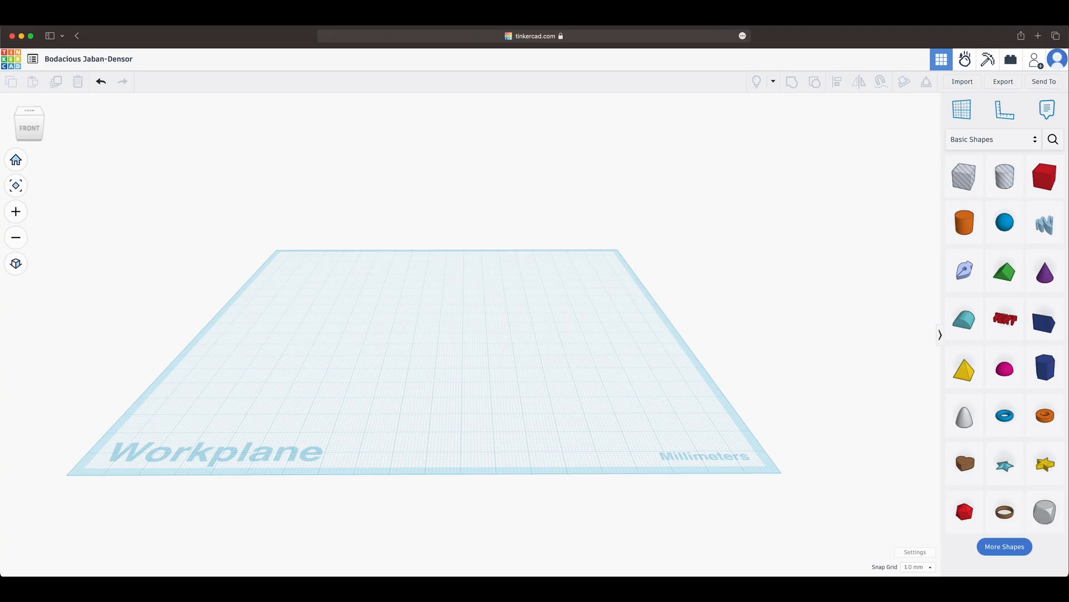
Step: Place a new red box near the centre of the workplane
drag(1031, 195, 457, 357)
middle_drag(521, 352, 579, 353)
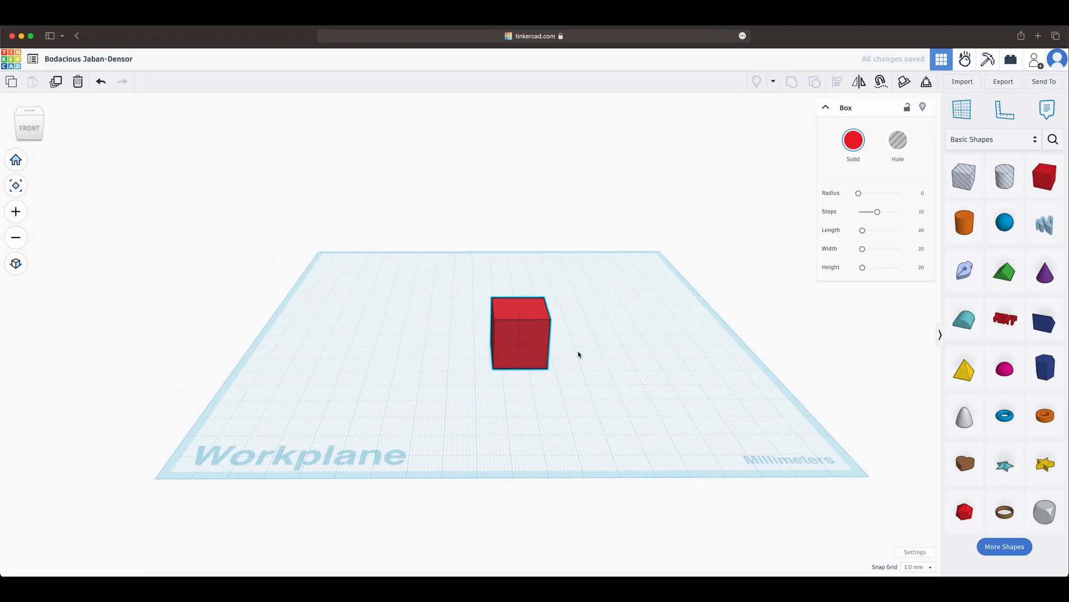
scroll(578, 354, up, 1)
scroll(578, 355, up, 3)
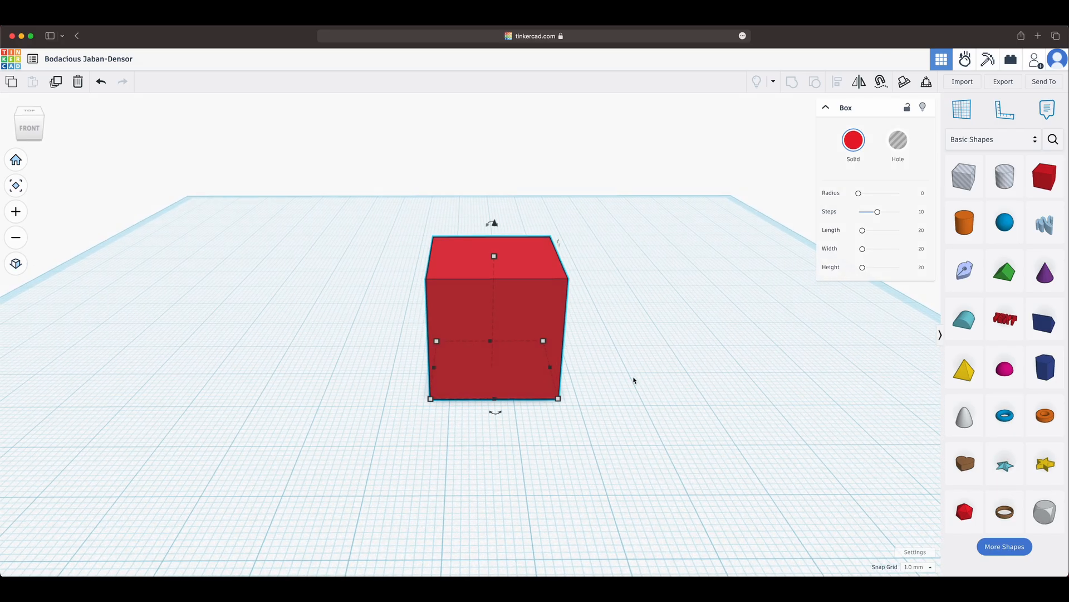
Step: Nudge the box around the workplane in small 1.0 mm snap-grid steps, sideways, backward and forward
key(Left)
key(Up)
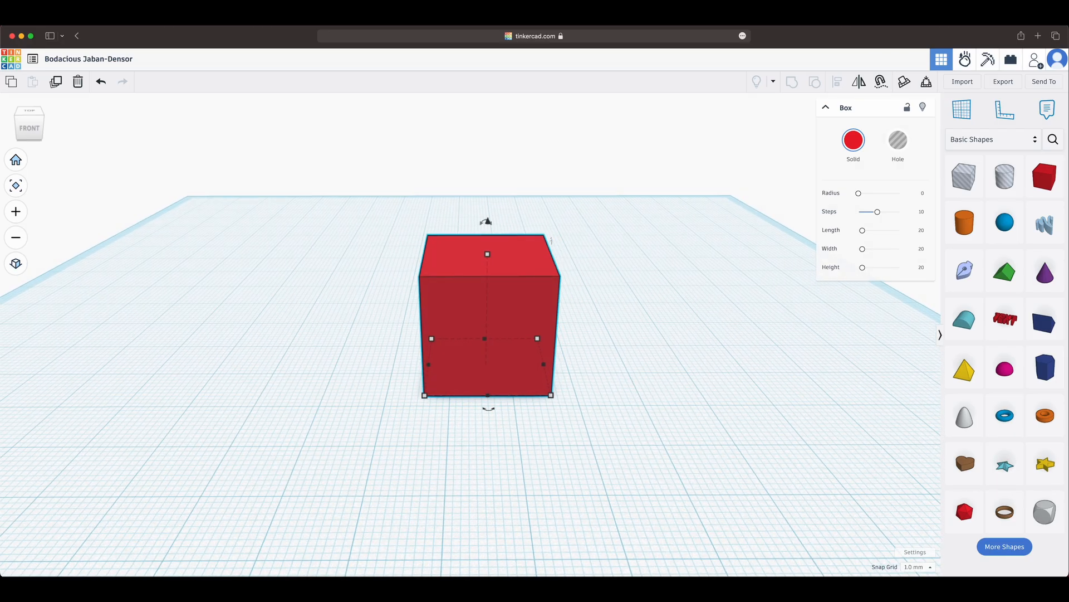
key(Right)
key(Down)
key(Left)
key(Up)
key(Right)
key(Right)
key(Right)
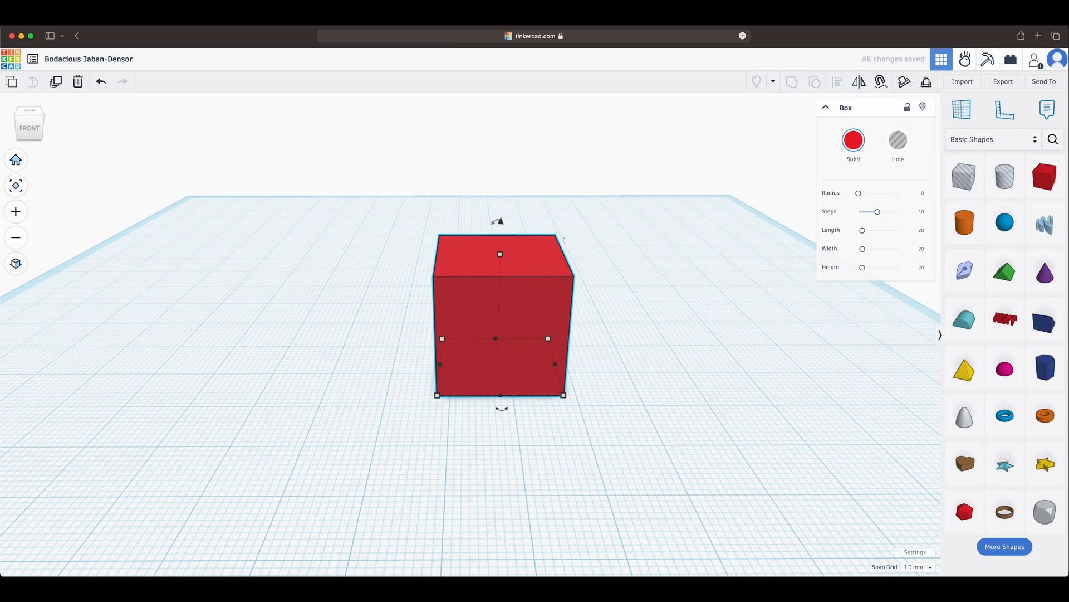
key(Down)
key(Down)
key(Down)
Step: Move the box slightly back and to the left, then shift it one large increment left and back right
mouse_move(548, 310)
mouse_down()
mouse_move(513, 279)
mouse_move(602, 286)
mouse_move(553, 310)
mouse_move(595, 305)
mouse_move(543, 295)
mouse_up()
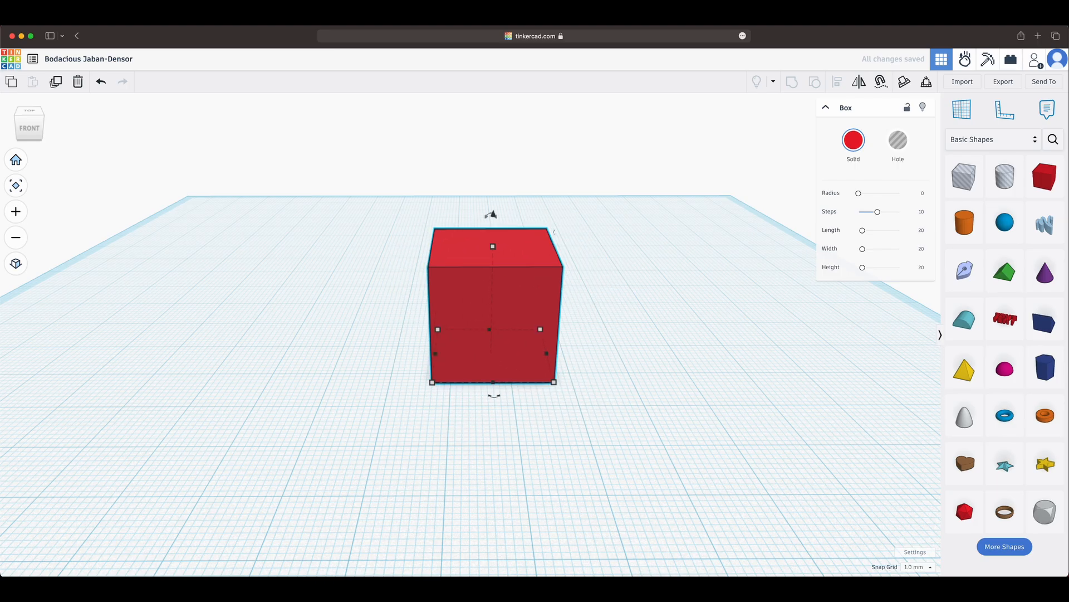
mouse_move(555, 231)
mouse_down()
mouse_move(555, 217)
mouse_move(620, 217)
mouse_move(616, 232)
mouse_move(483, 232)
mouse_move(557, 232)
mouse_move(655, 211)
mouse_move(485, 183)
mouse_move(650, 202)
mouse_move(624, 227)
mouse_move(554, 231)
mouse_up()
key(shift+Left)
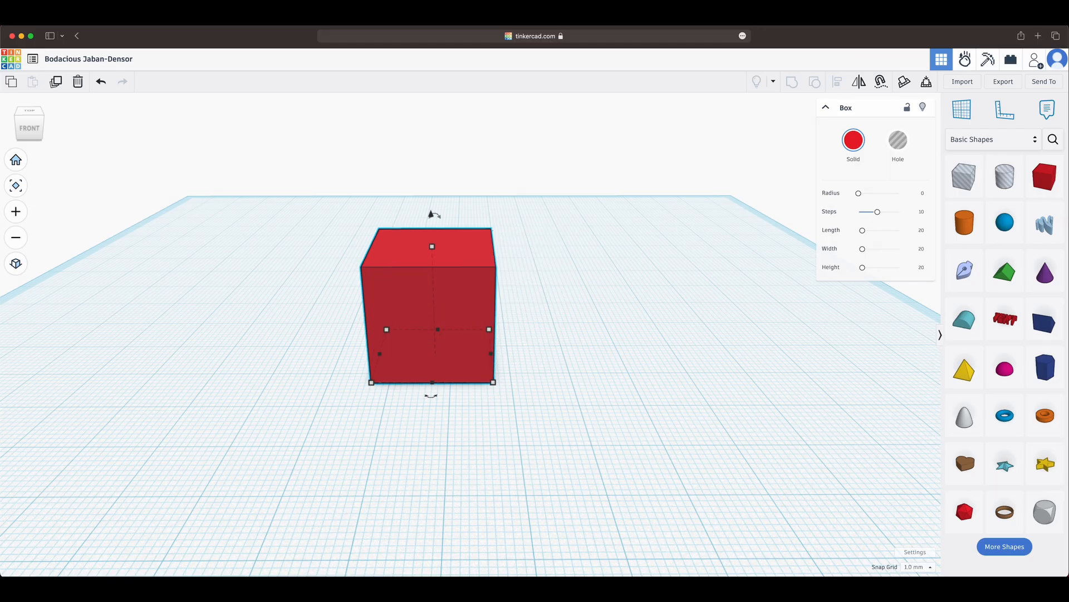
key(shift+Right)
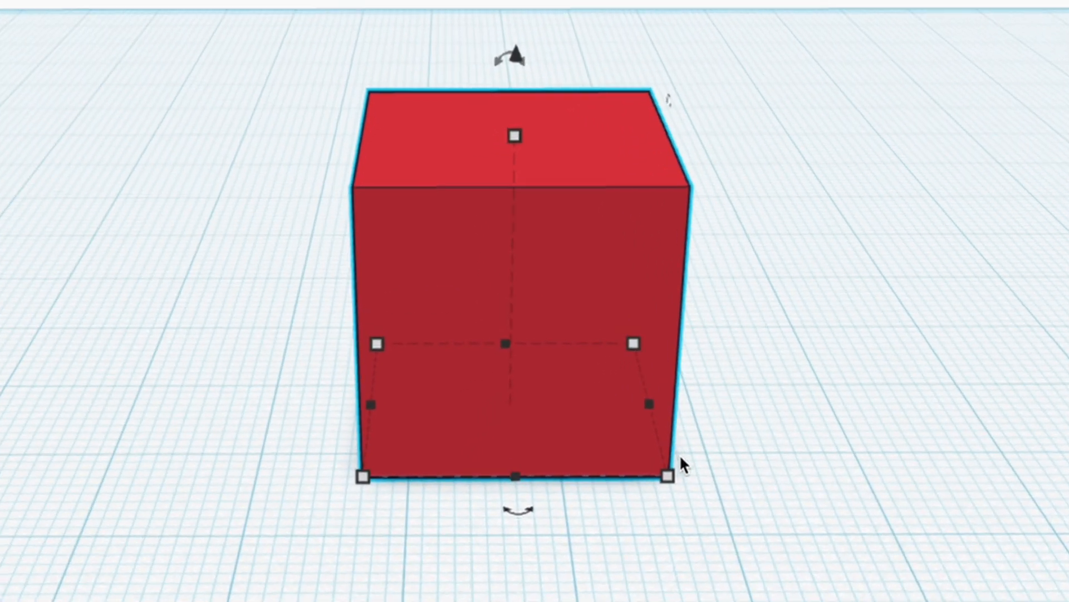
Step: Resize the box's base from its front right corner to 23 by 27 mm, 16 mm wide, 46 by 34 mm, and finally a shallower depth
mouse_move(383, 336)
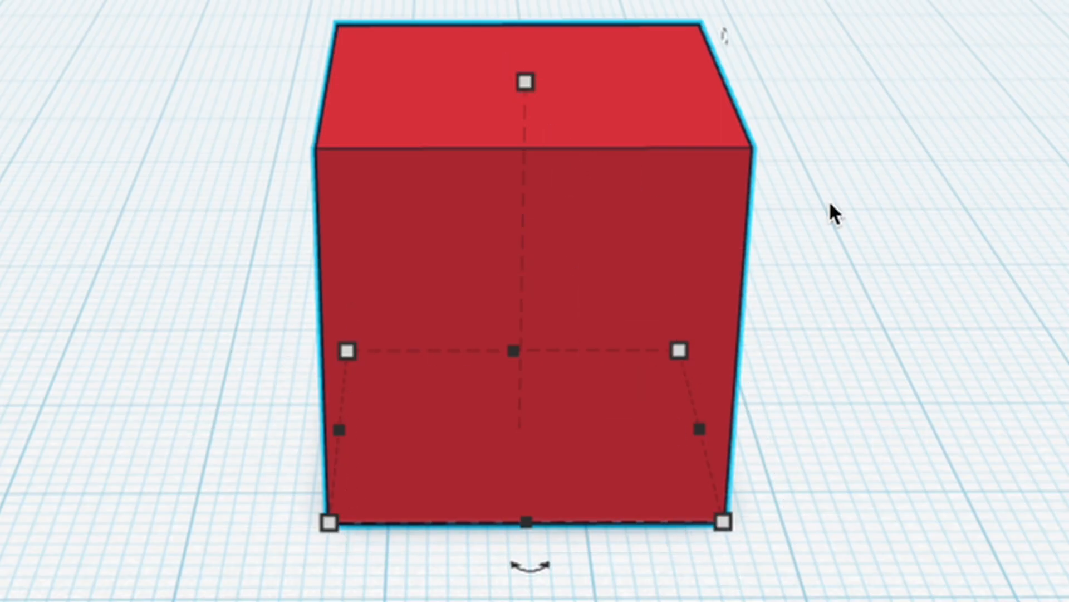
mouse_move(728, 528)
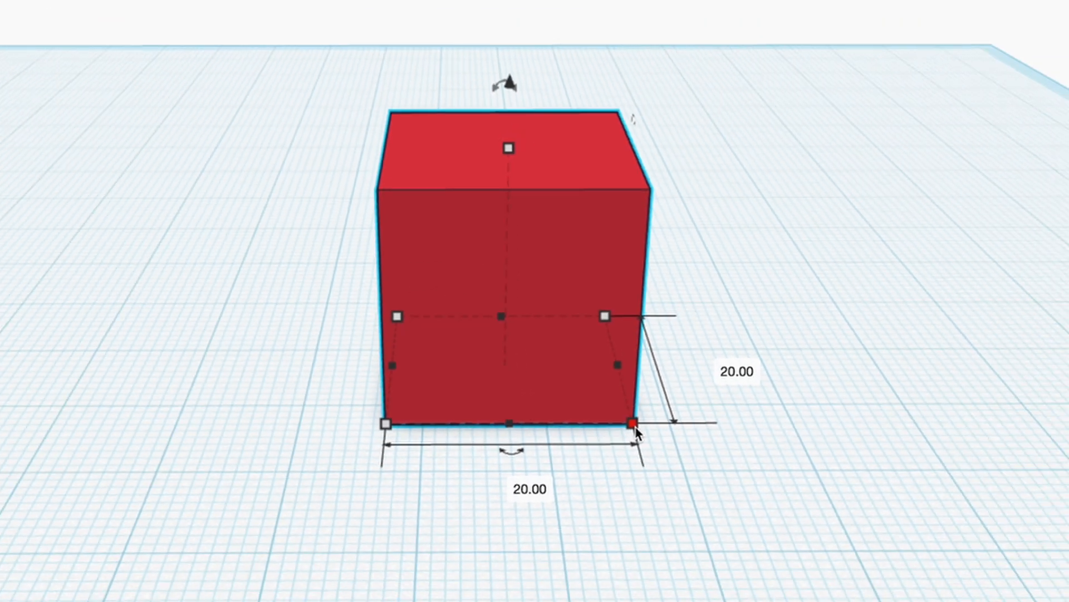
drag(634, 426, 610, 393)
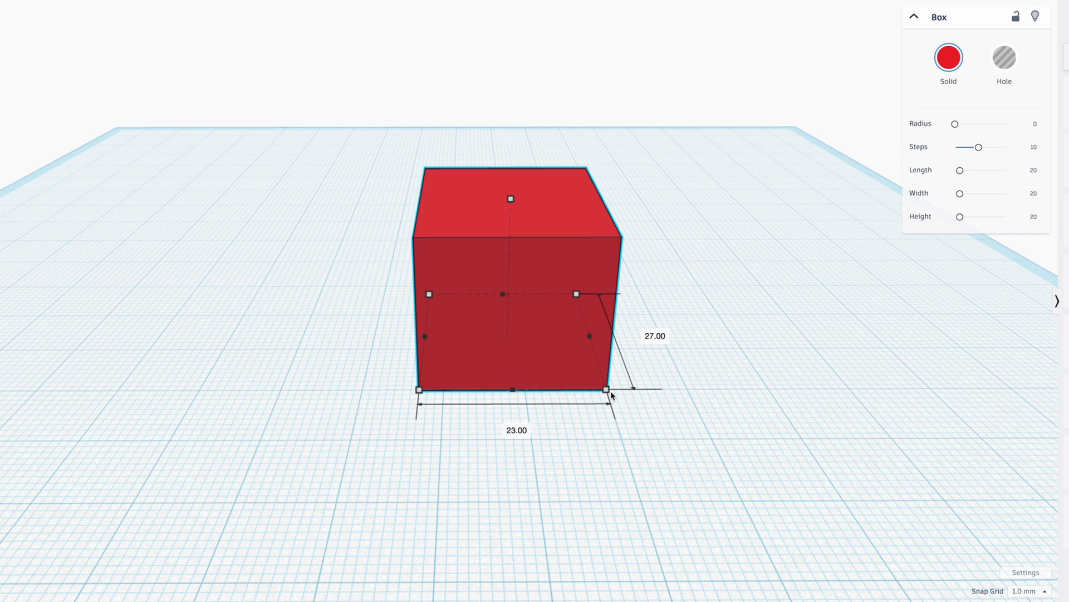
key(shift)
shift+drag(611, 390, 536, 318)
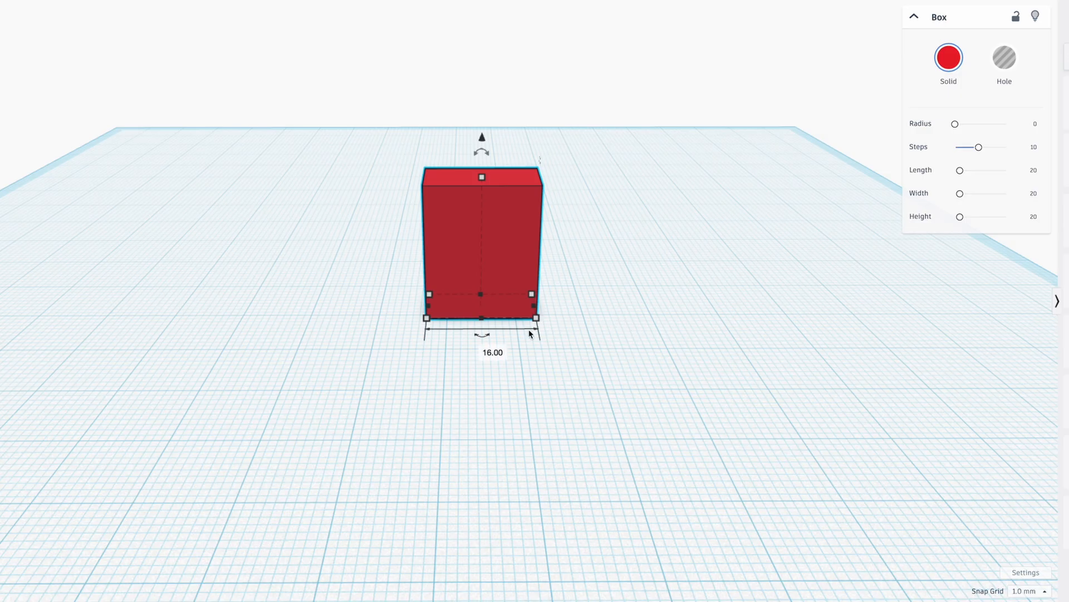
drag(535, 318, 660, 365)
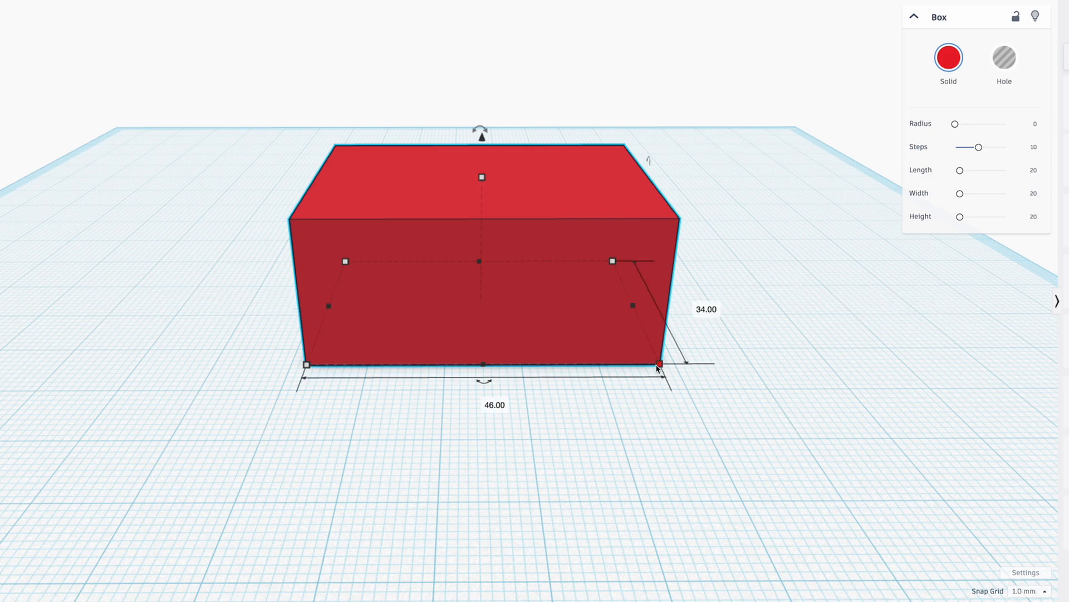
mouse_move(657, 366)
mouse_down()
mouse_move(600, 362)
mouse_move(695, 367)
mouse_move(658, 360)
mouse_move(655, 349)
mouse_up()
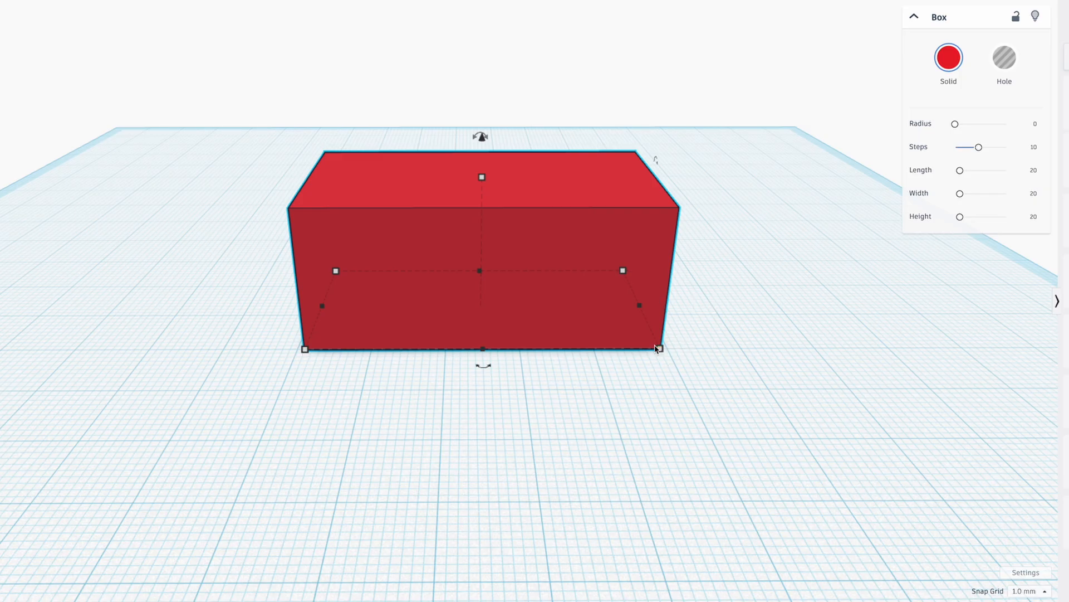
Step: Add a second box to the right of the wide box and a cylinder in front of it
drag(1067, 106, 816, 419)
drag(1067, 160, 501, 420)
drag(220, 54, 171, 58)
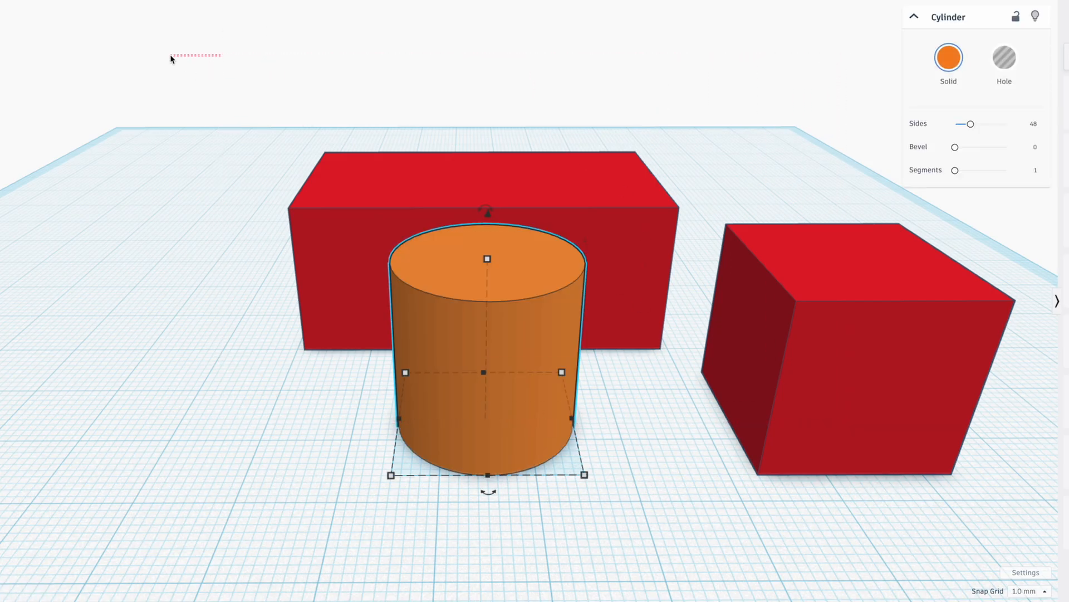
Step: Select both boxes and the cylinder together and delete all three shapes
click(599, 202)
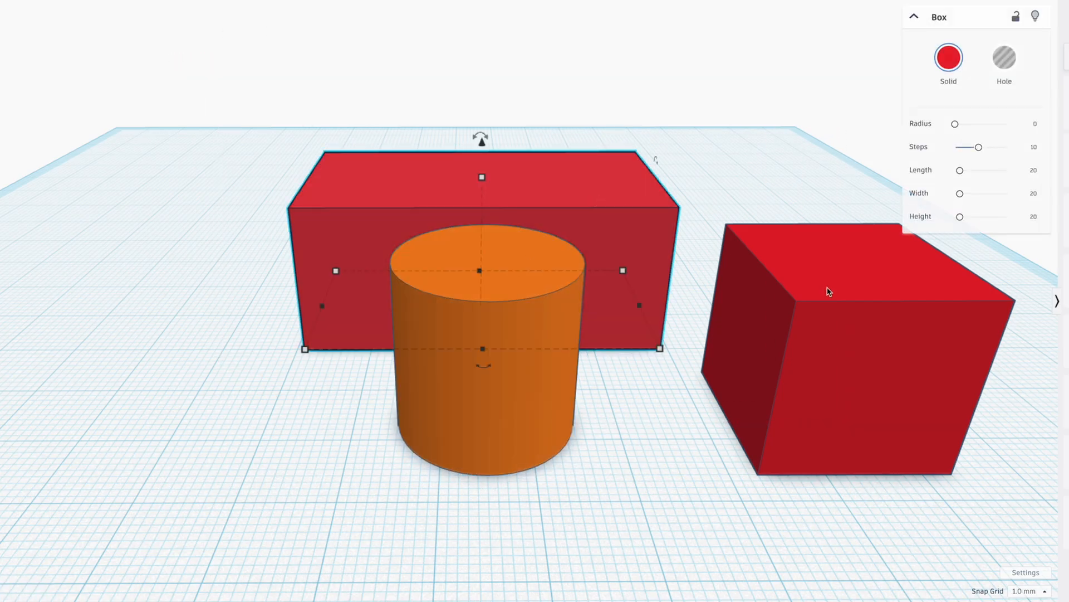
key(ctrl+a)
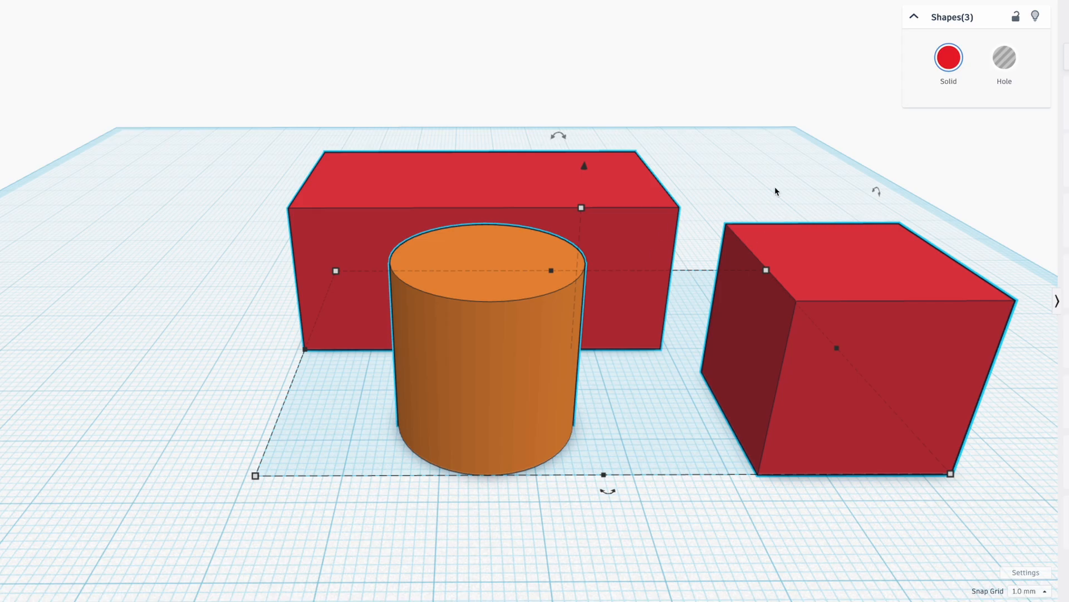
click(256, 88)
drag(163, 92, 1022, 493)
key(Delete)
scroll(589, 198, up, 5)
scroll(529, 301, up, 3)
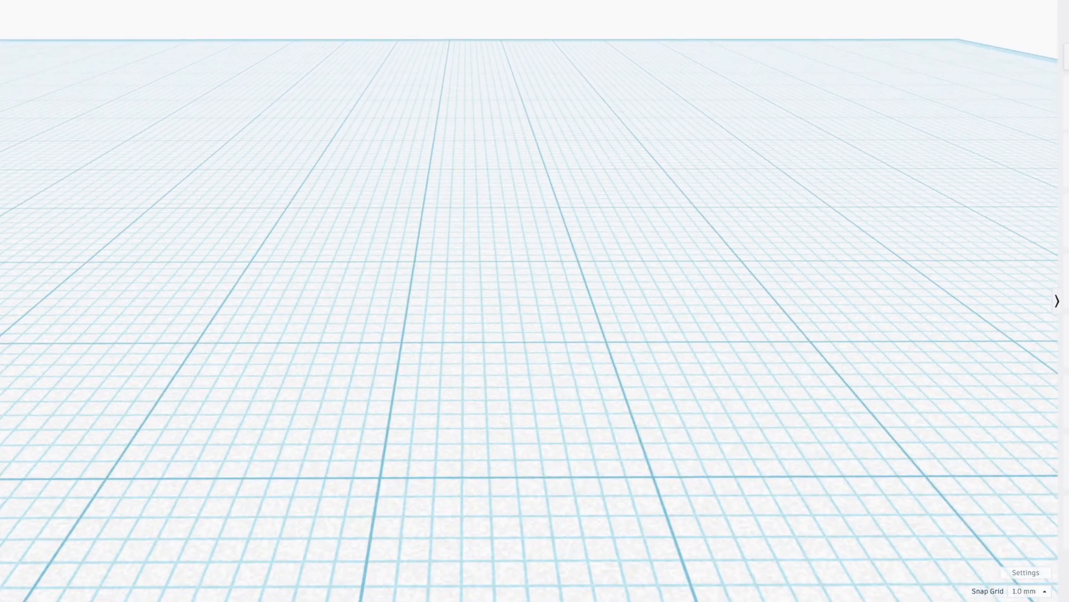
Step: Examine the Letters & Numbers, expanded Hardware and Everyday Objects shape collections, and return the library to Basic Shapes
scroll(529, 300, down, 5)
scroll(529, 301, down, 2)
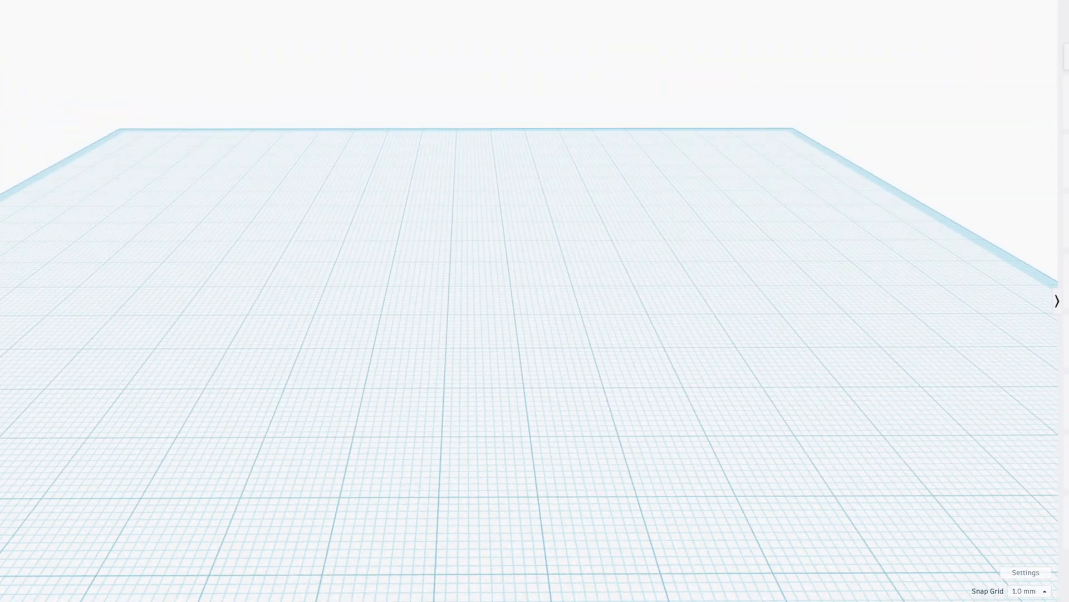
scroll(779, 185, down, 5)
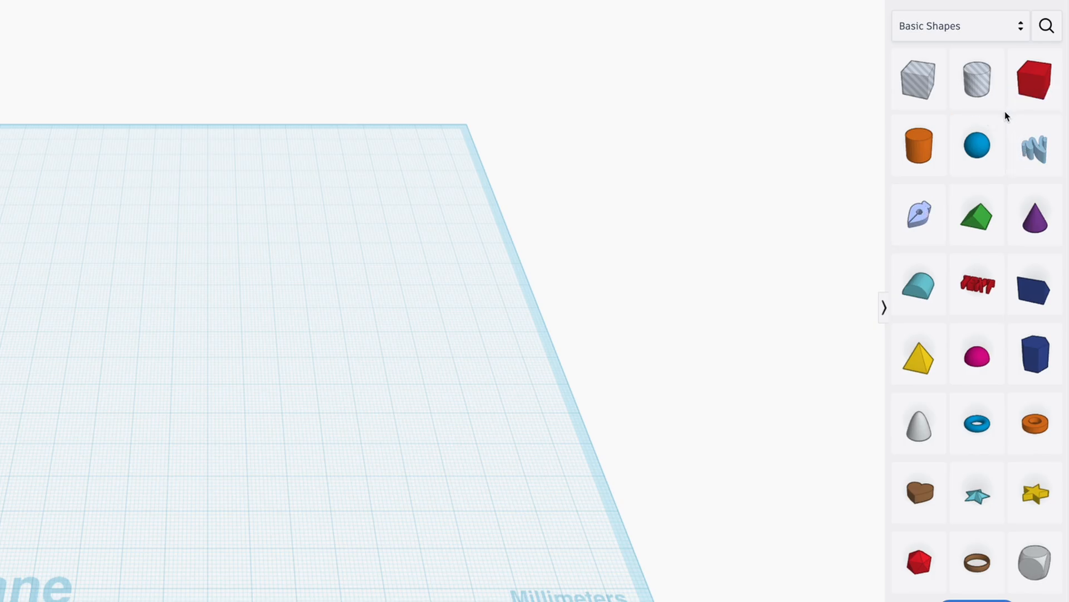
click(957, 26)
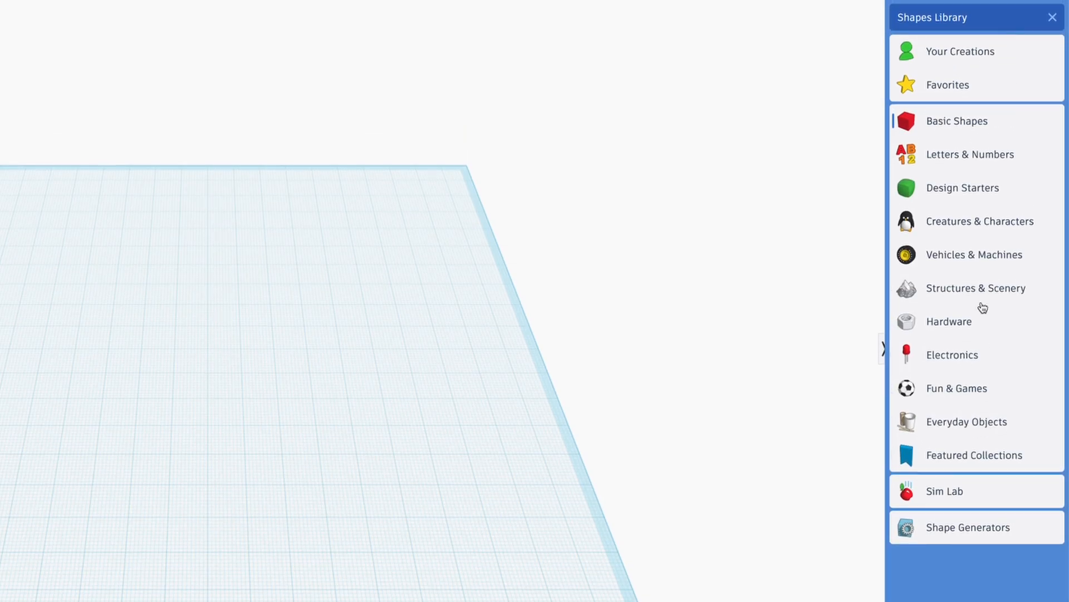
click(967, 159)
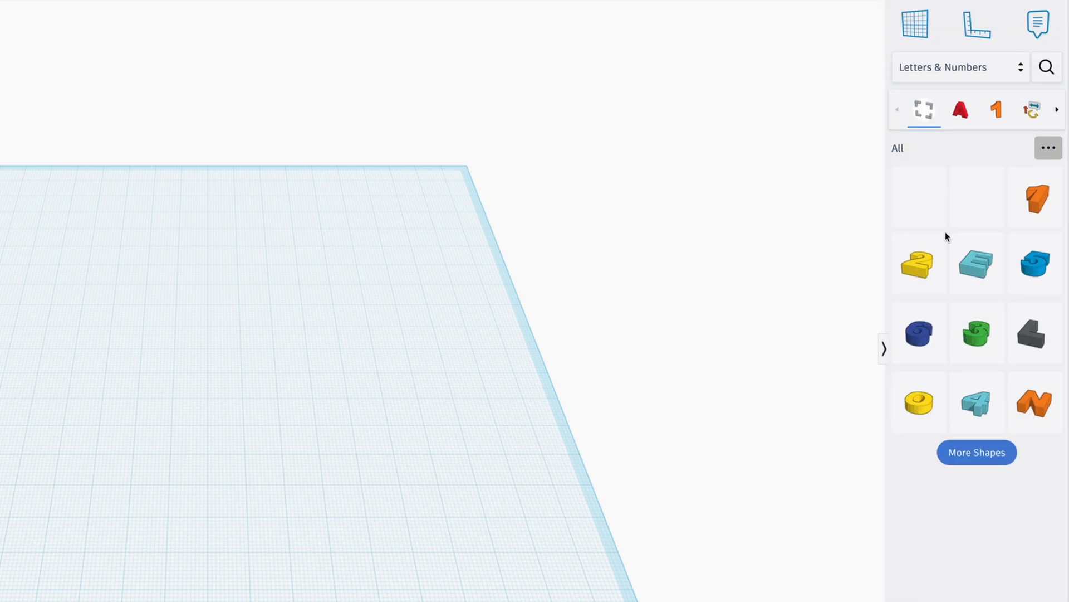
click(988, 72)
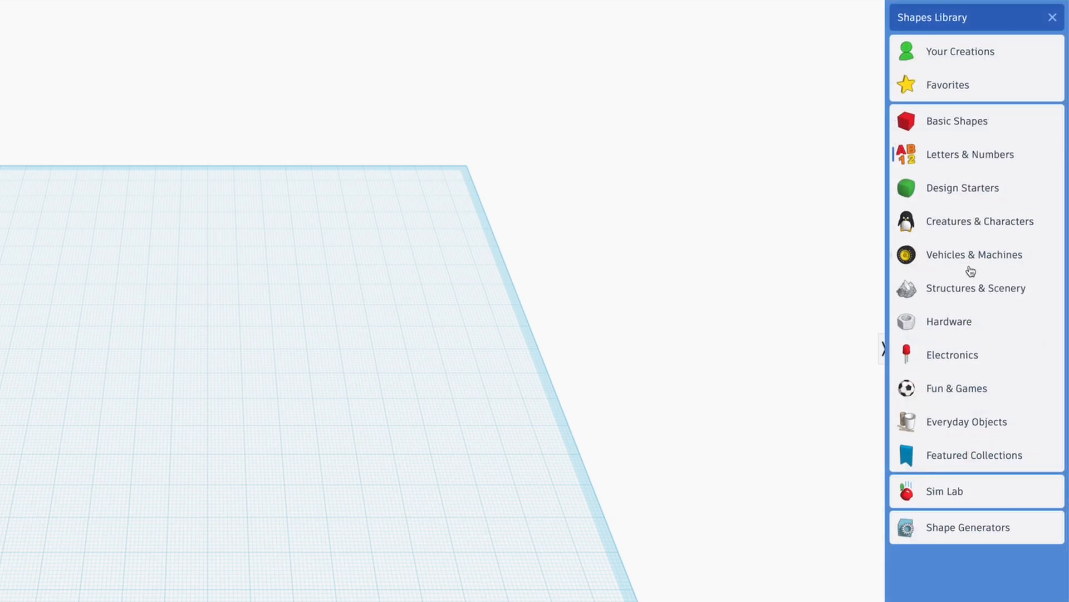
click(961, 331)
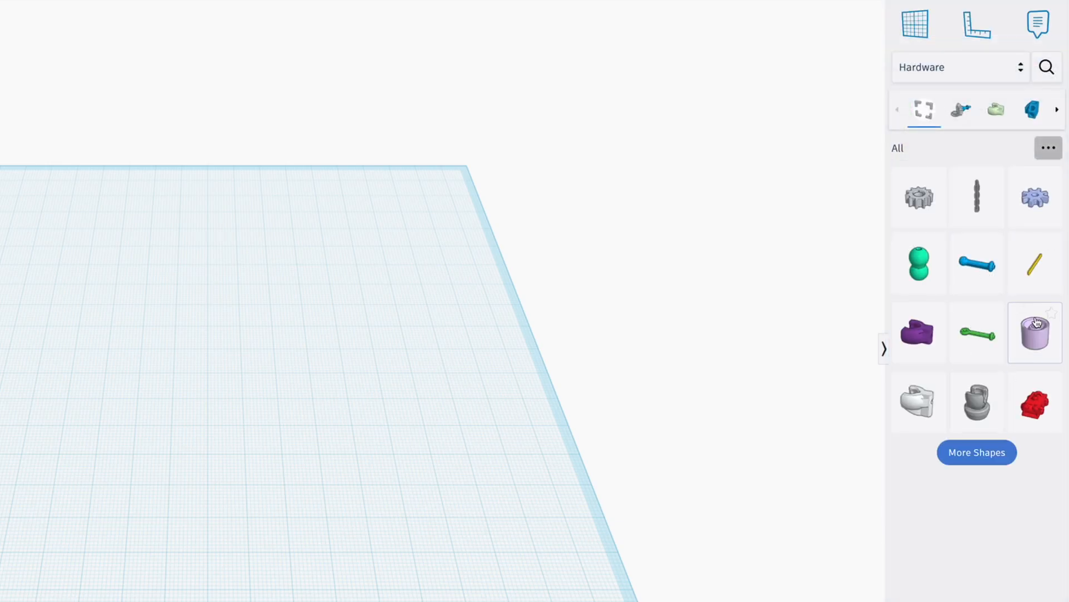
click(993, 457)
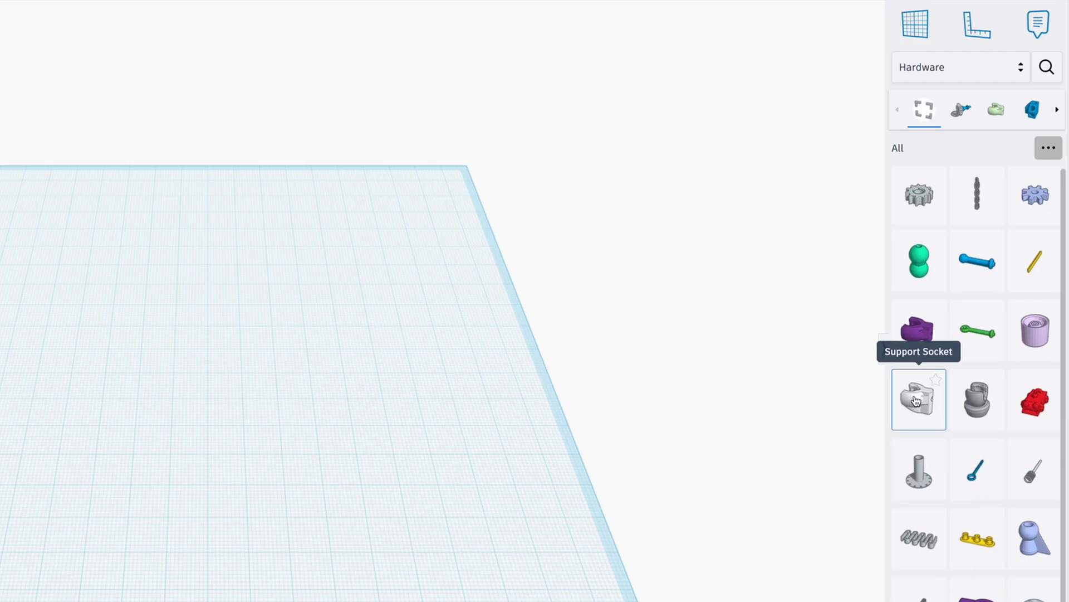
click(1006, 67)
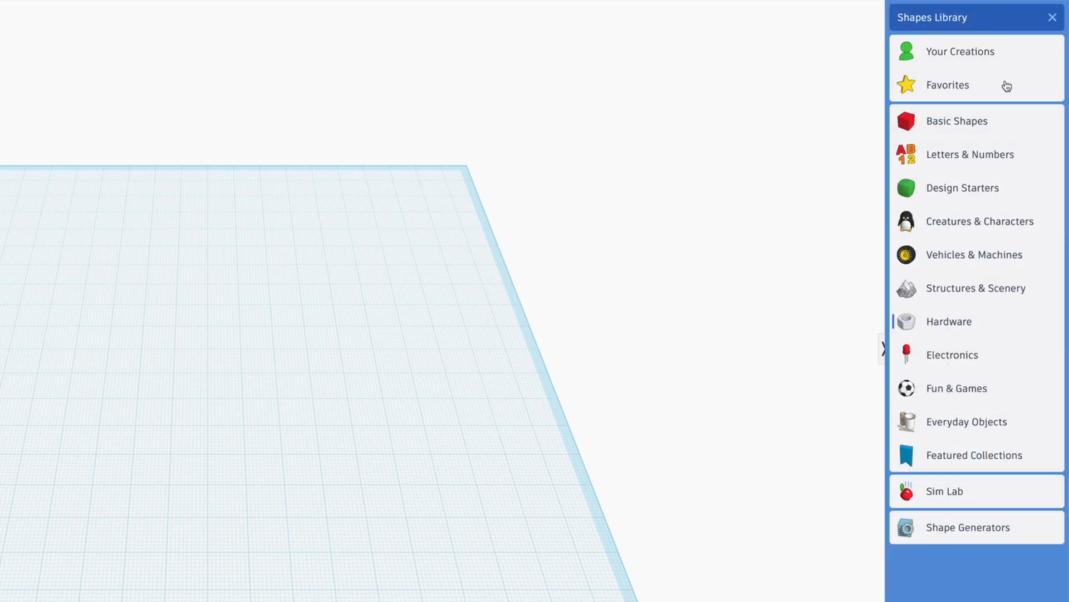
click(978, 421)
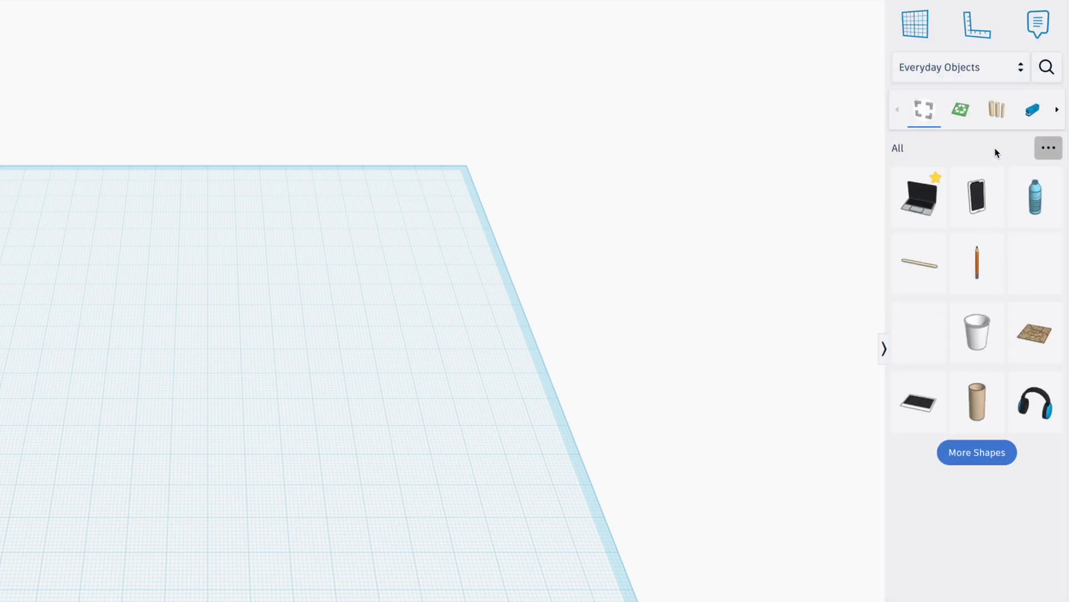
click(988, 72)
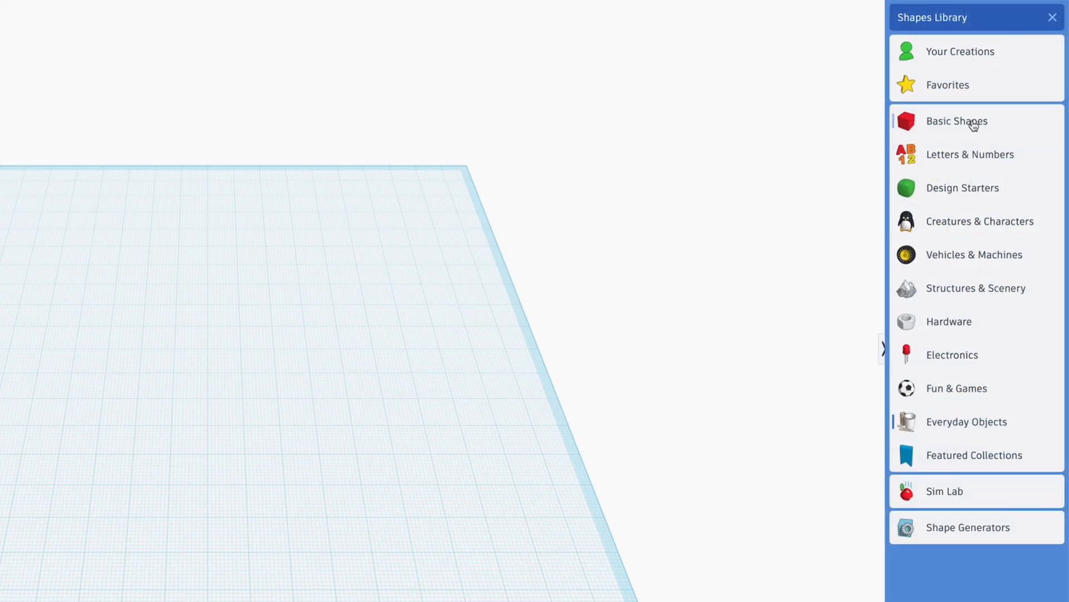
click(973, 124)
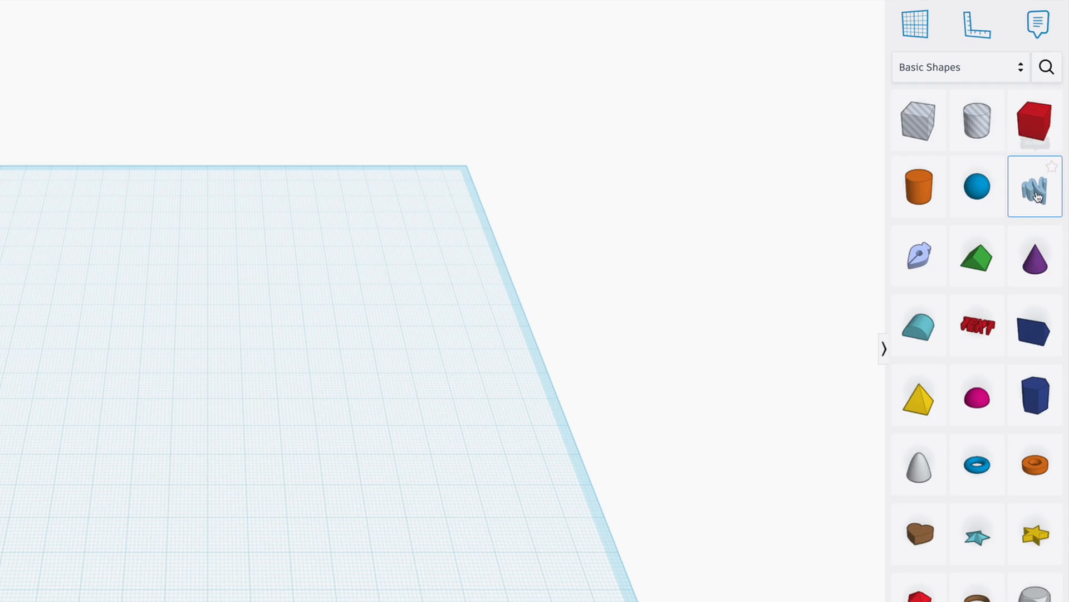
Step: Place a Scribble shape near the centre of the workplane and draw the word "Hi" in it with freehand strokes
mouse_move(1036, 193)
mouse_down()
mouse_move(830, 191)
mouse_move(479, 336)
mouse_move(206, 417)
mouse_move(216, 417)
mouse_up()
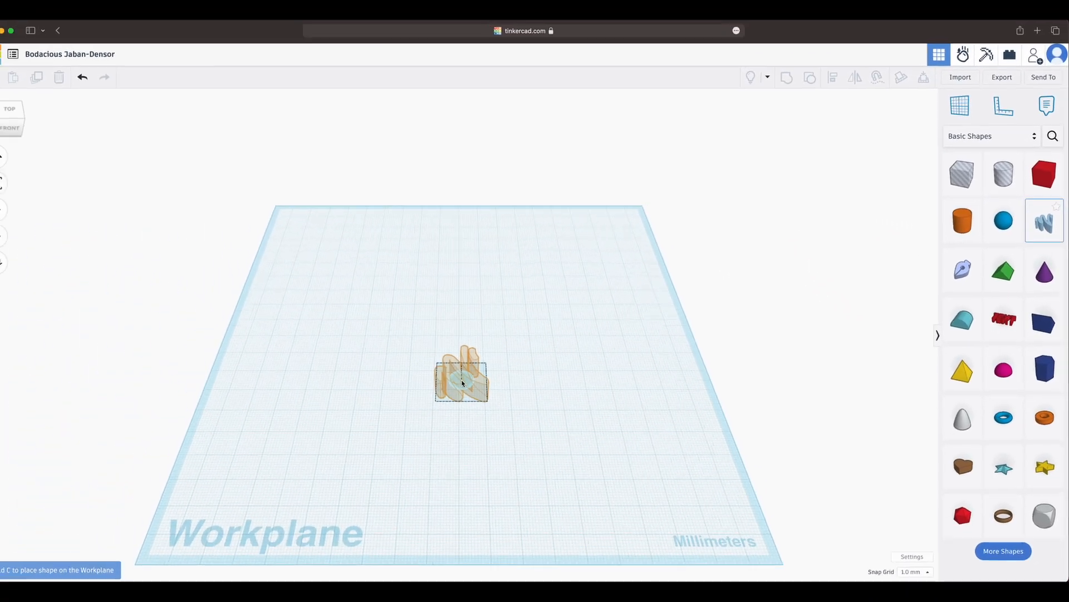
drag(462, 384, 462, 384)
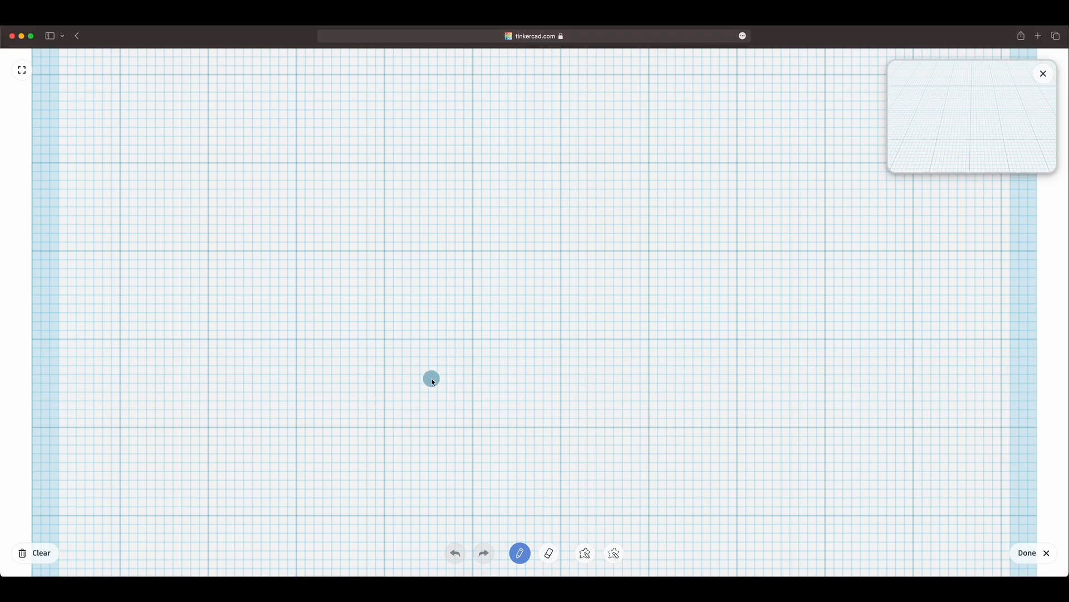
drag(509, 241, 478, 441)
drag(640, 270, 579, 440)
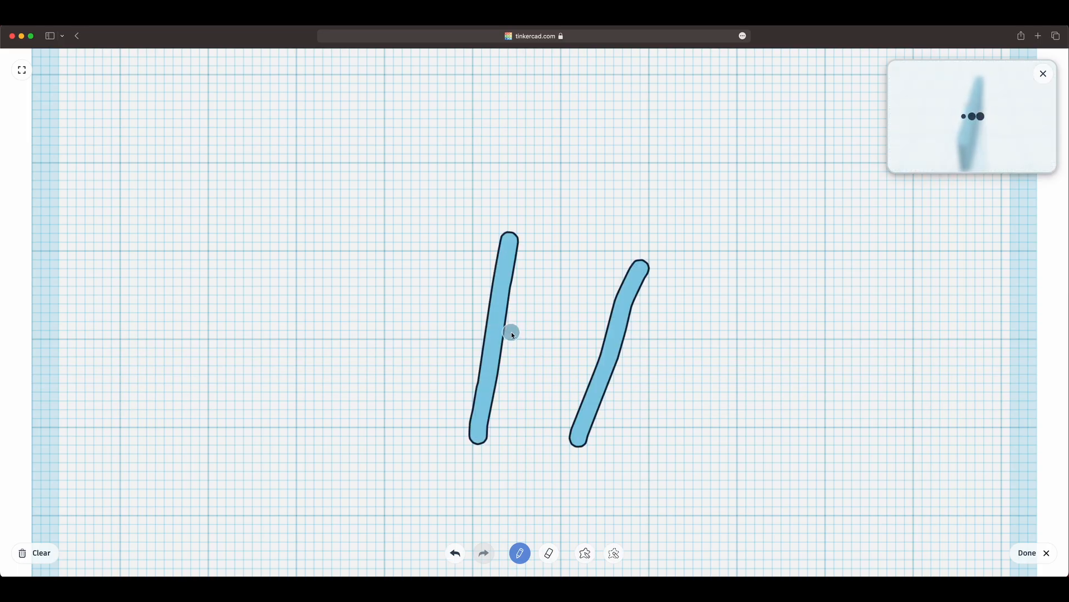
drag(509, 332, 621, 354)
drag(697, 369, 664, 433)
click(720, 310)
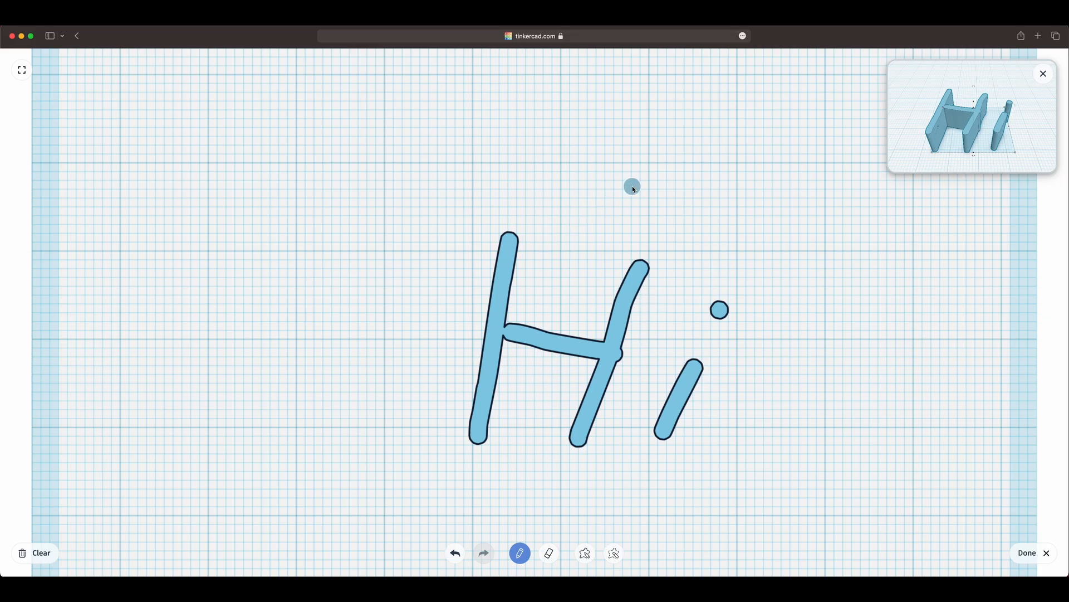
Step: Add a round blob above the H and a dot beside the i, and erase the upper end of the H's first stroke
mouse_move(633, 191)
mouse_down()
mouse_move(638, 205)
mouse_move(655, 191)
mouse_move(636, 187)
mouse_up()
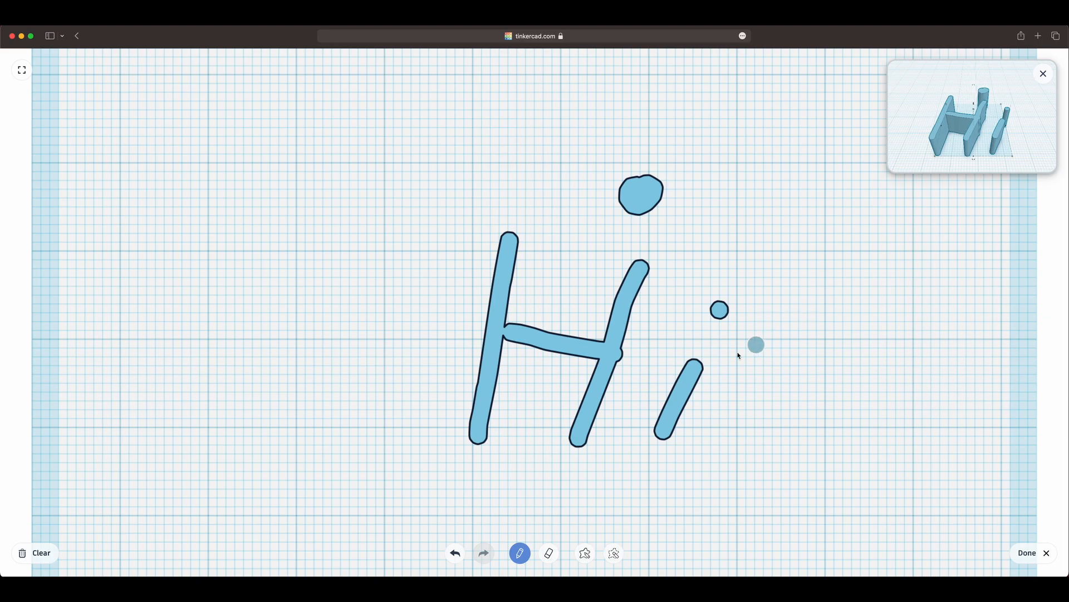
click(792, 307)
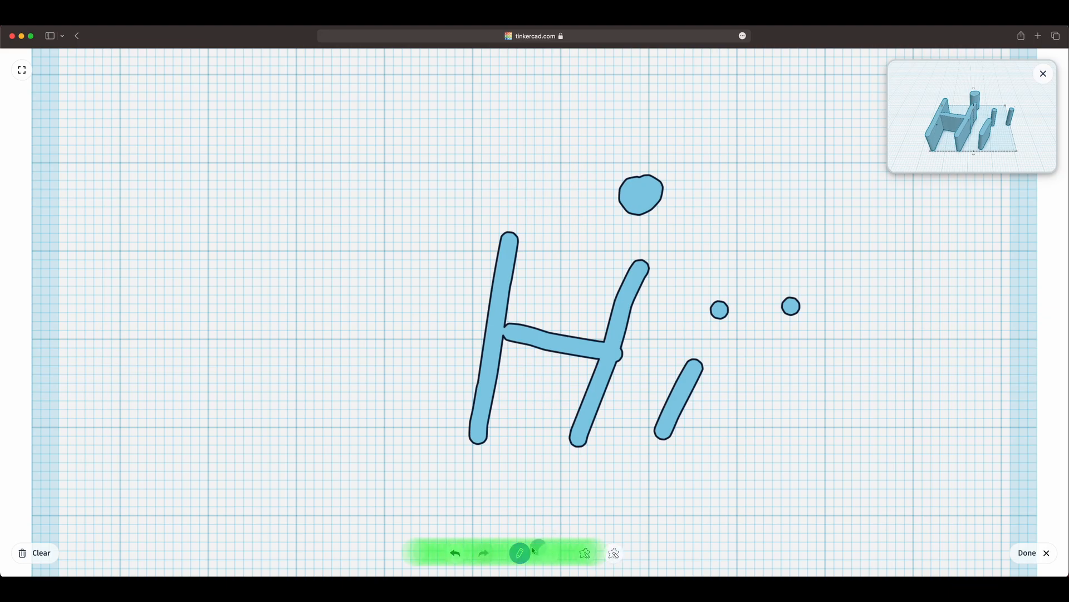
click(549, 554)
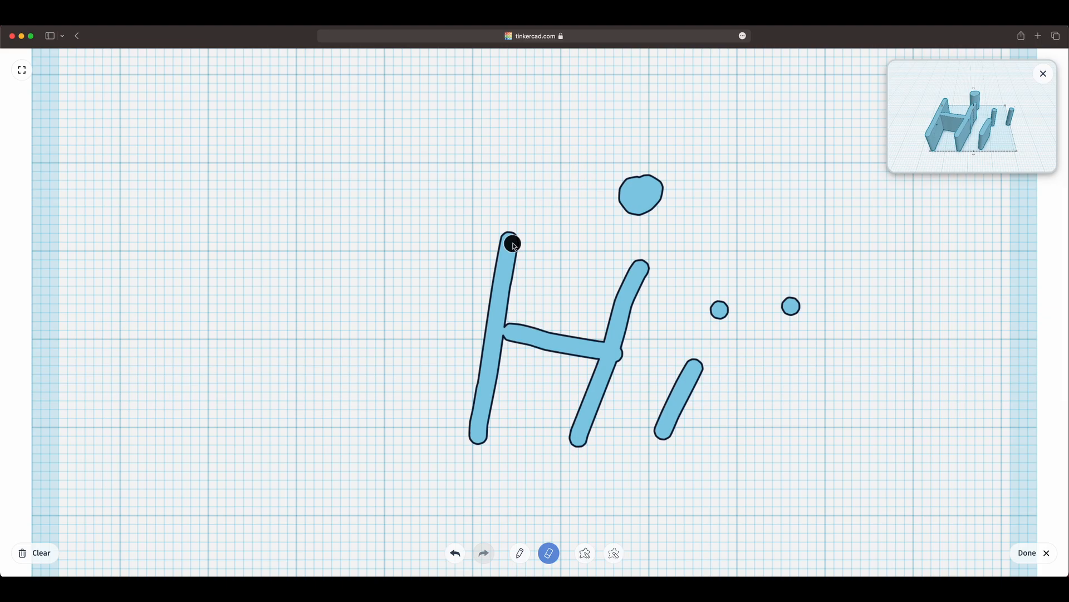
mouse_move(515, 232)
mouse_down()
mouse_move(499, 273)
mouse_move(525, 229)
mouse_move(499, 265)
mouse_move(529, 272)
mouse_move(511, 270)
mouse_up()
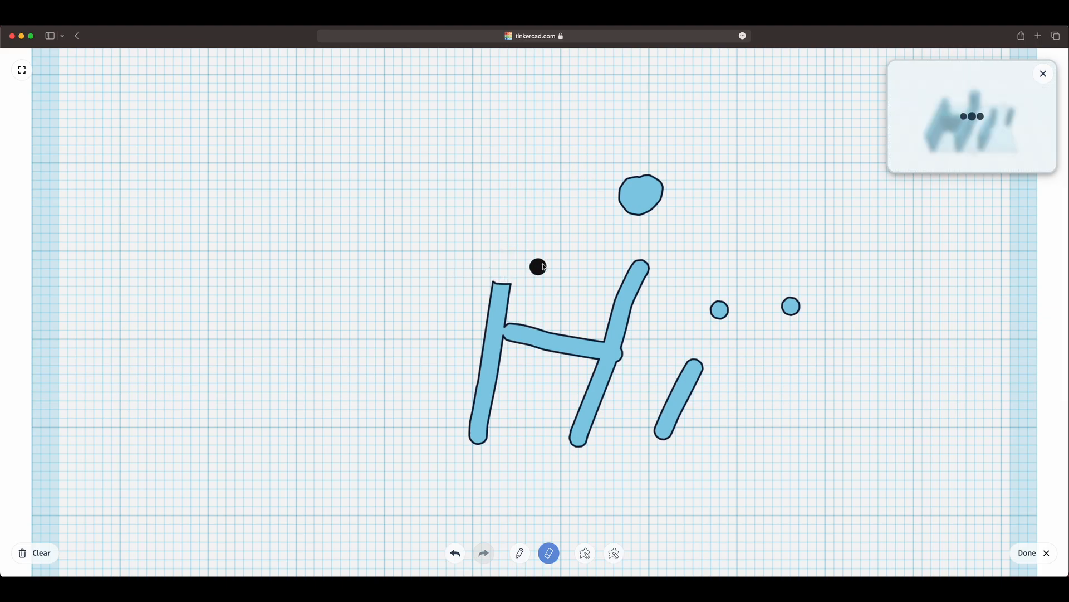
Step: Draw two large filled freeform shapes beside the lettering, one above the H's first stroke and one lower at its left
click(585, 555)
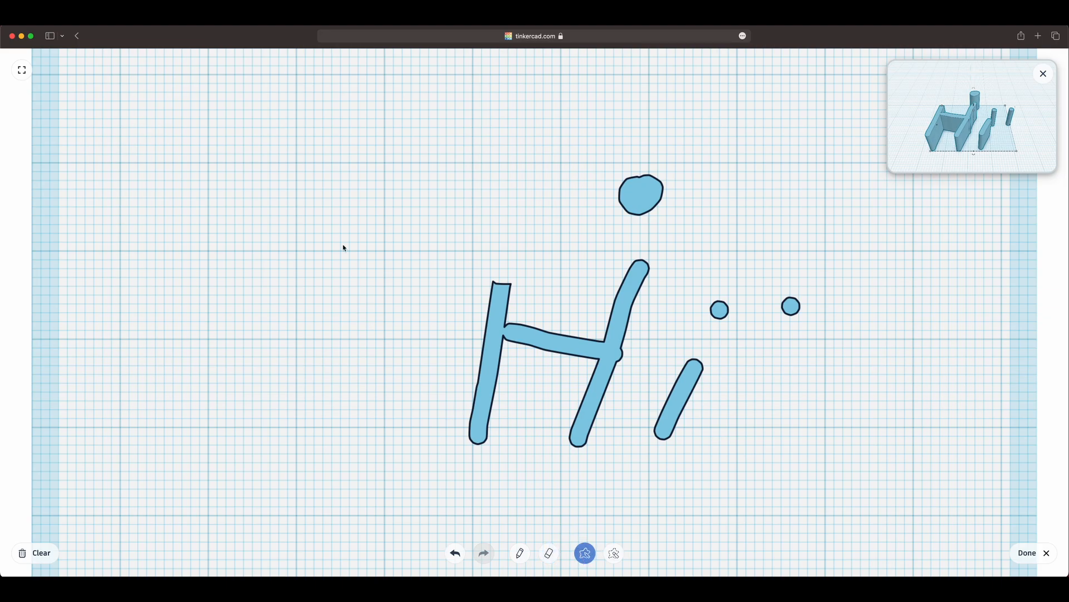
mouse_move(325, 222)
mouse_down()
mouse_move(312, 284)
mouse_move(369, 325)
mouse_move(518, 198)
mouse_move(492, 159)
mouse_move(457, 136)
mouse_move(382, 118)
mouse_move(258, 146)
mouse_move(241, 172)
mouse_up()
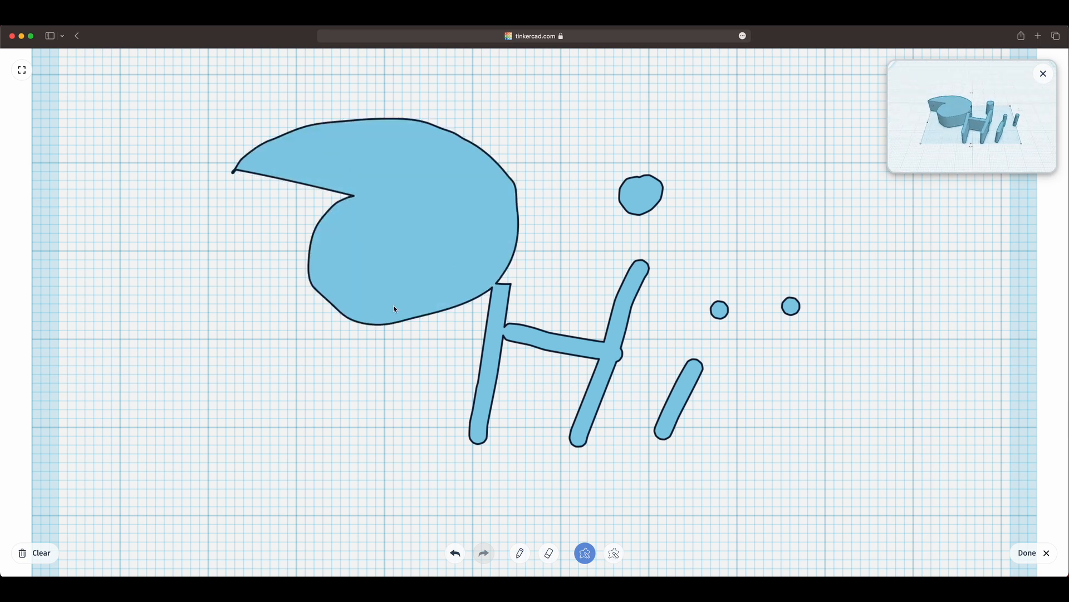
mouse_move(149, 391)
mouse_down()
mouse_move(229, 472)
mouse_move(301, 322)
mouse_move(158, 293)
mouse_move(109, 359)
mouse_move(117, 380)
mouse_move(149, 392)
mouse_up()
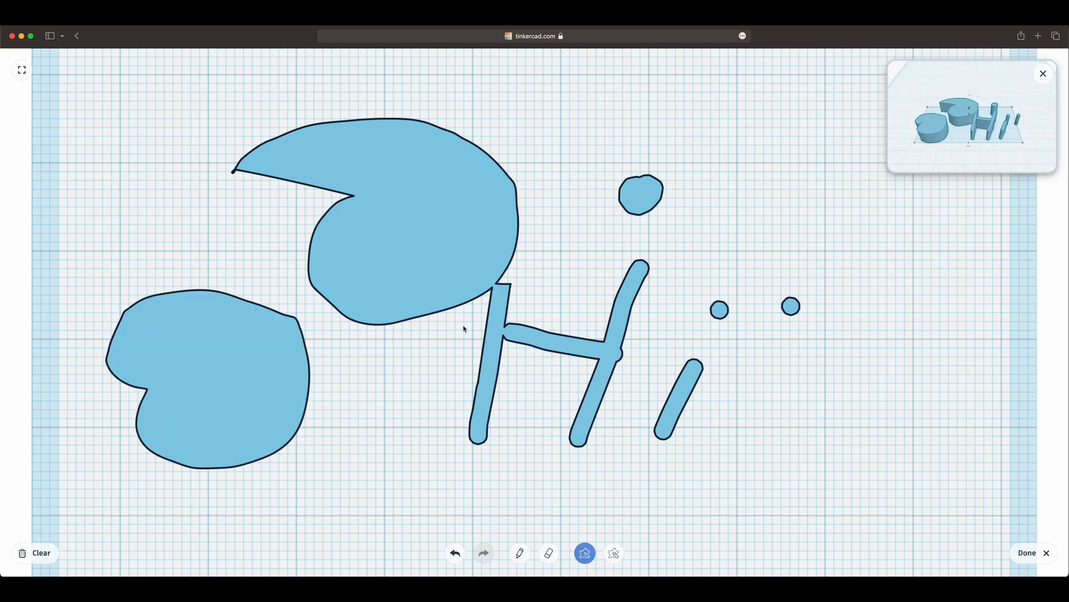
Step: Erase the whole scribble drawing by outlining areas around the filled shapes and the lettering with the shape eraser
click(615, 552)
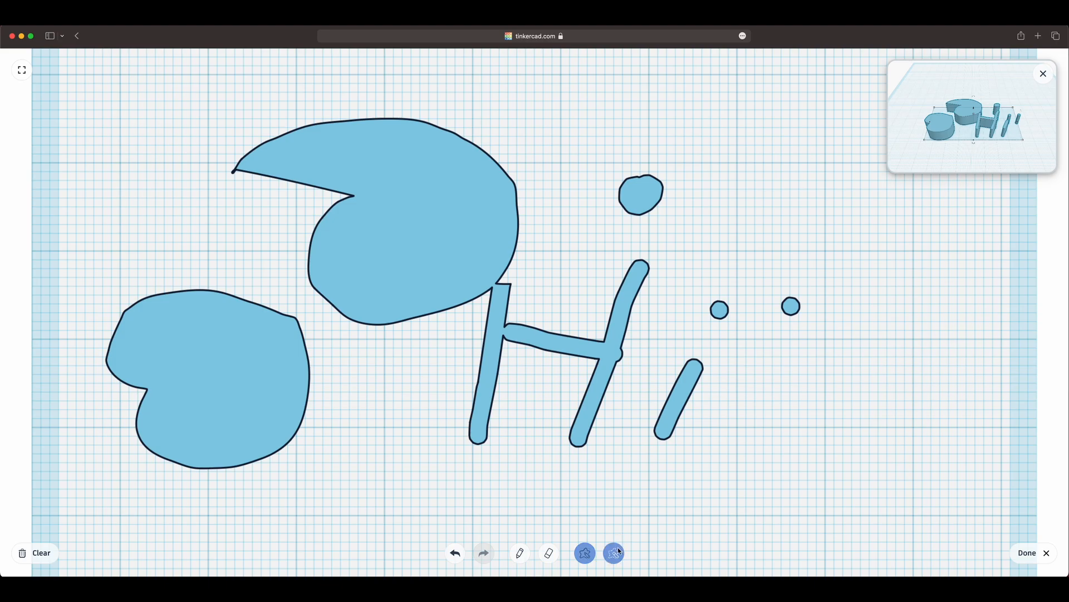
mouse_move(329, 98)
mouse_down()
mouse_move(200, 141)
mouse_move(334, 341)
mouse_move(573, 119)
mouse_move(399, 76)
mouse_up()
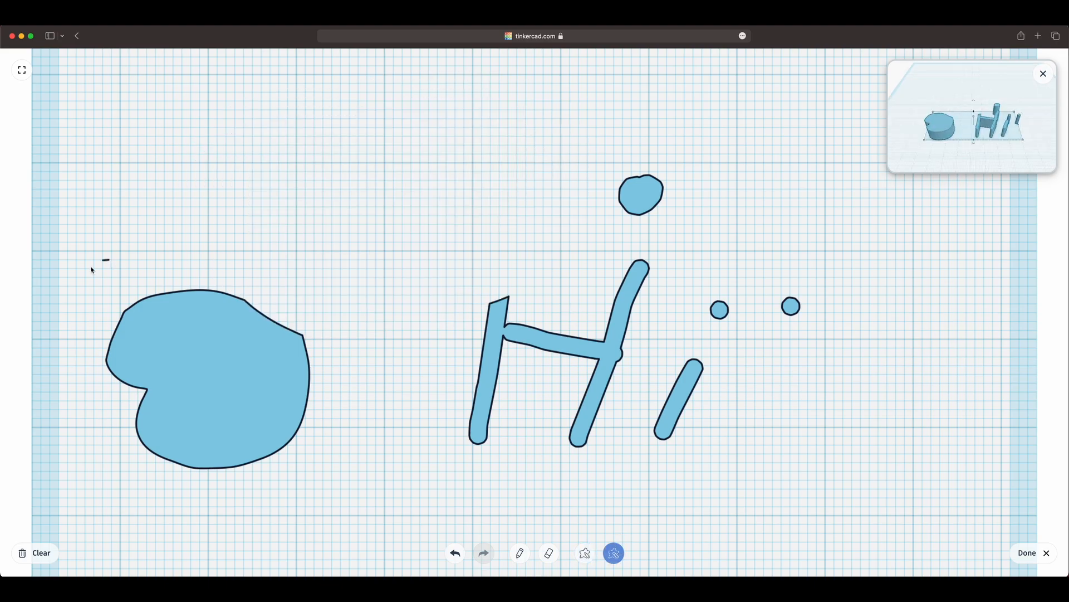
mouse_move(107, 260)
mouse_down()
mouse_move(133, 444)
mouse_move(341, 275)
mouse_up()
mouse_move(144, 382)
mouse_down()
mouse_move(81, 446)
mouse_move(169, 323)
mouse_up()
mouse_move(618, 156)
mouse_down()
mouse_move(353, 334)
mouse_move(927, 306)
mouse_move(615, 159)
mouse_up()
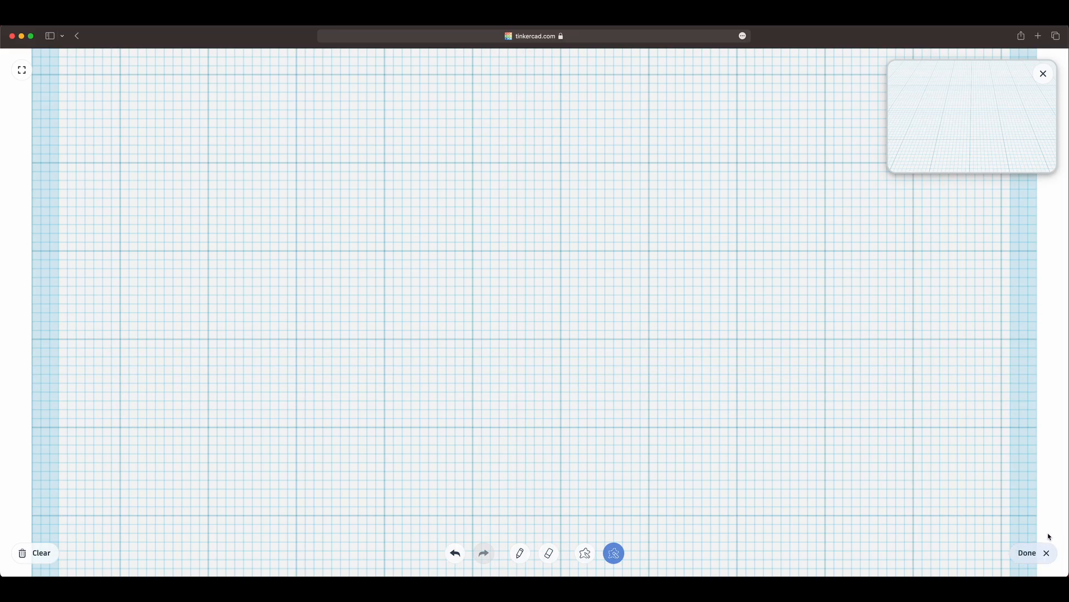
Step: Finish editing the emptied scribble and delete the Scribble shape from the workplane
click(1031, 552)
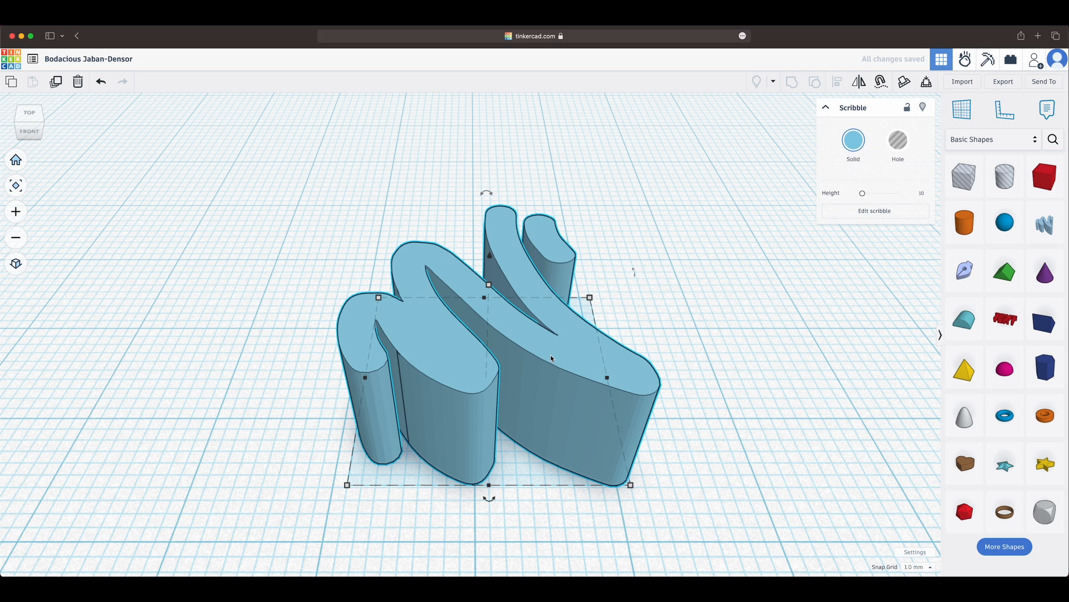
key(Delete)
Step: Place a Sketch shape near the middle of the empty workplane
scroll(694, 327, down, 5)
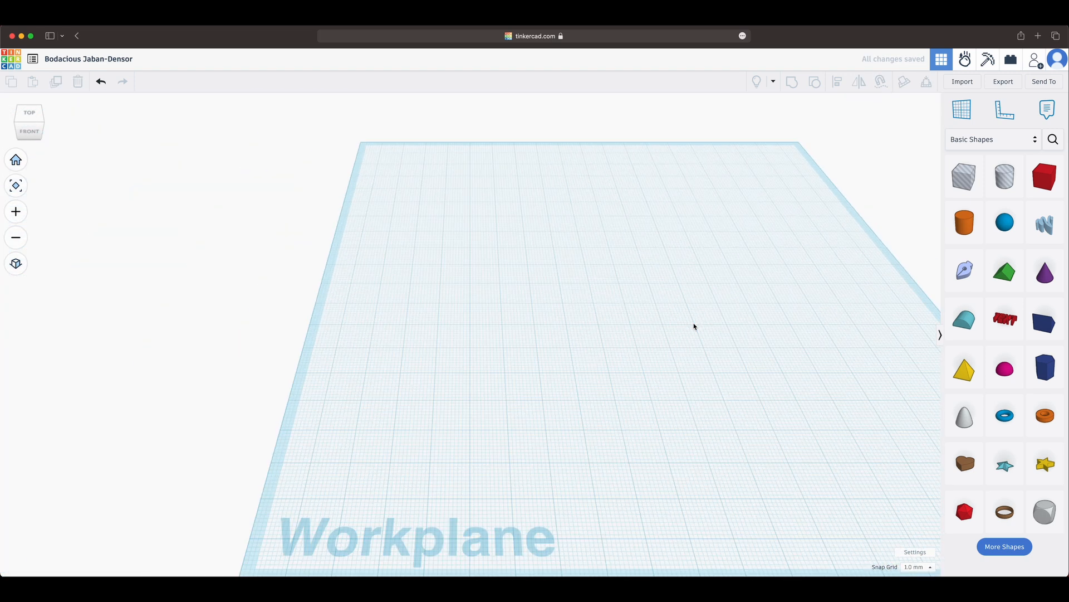
middle_drag(695, 327, 594, 322)
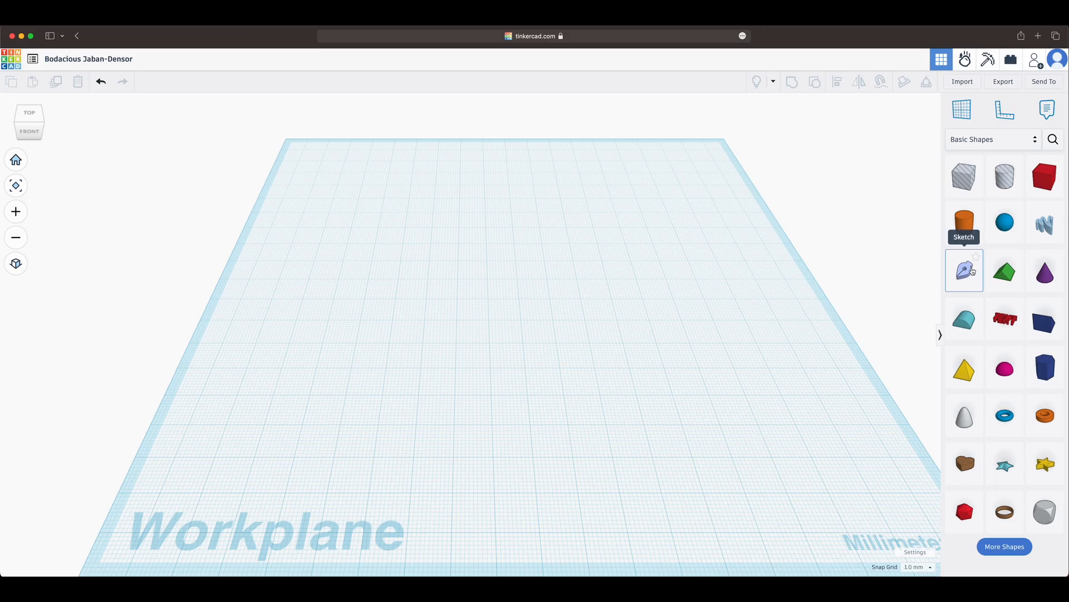
drag(965, 270, 556, 356)
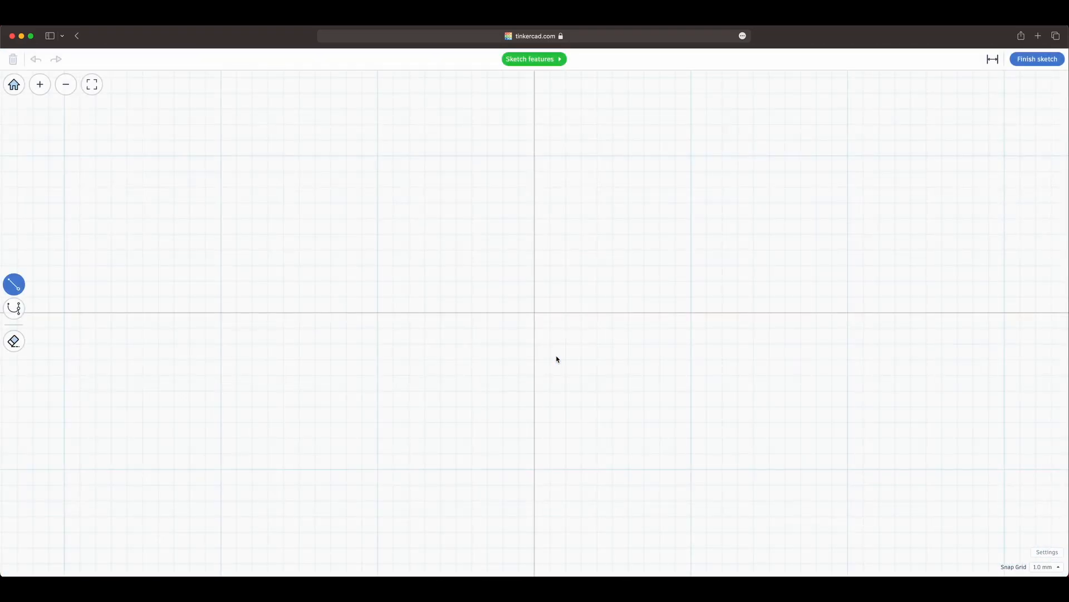
Step: Draw a closed four-sided line profile with a 20 mm top edge, 7 mm right edge and 20.62 mm slanted lower edge
click(424, 217)
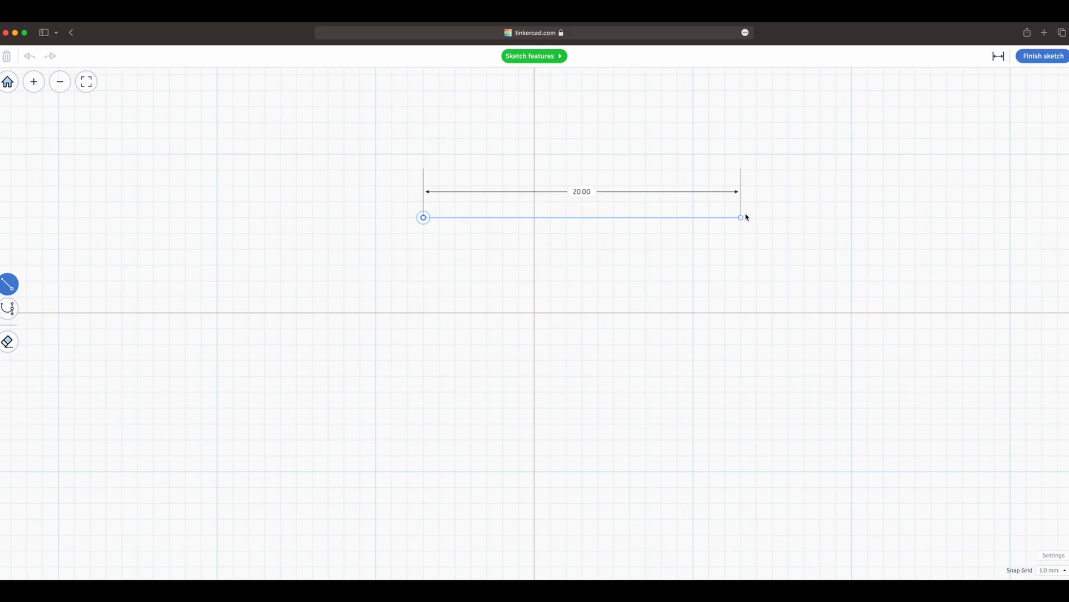
click(747, 217)
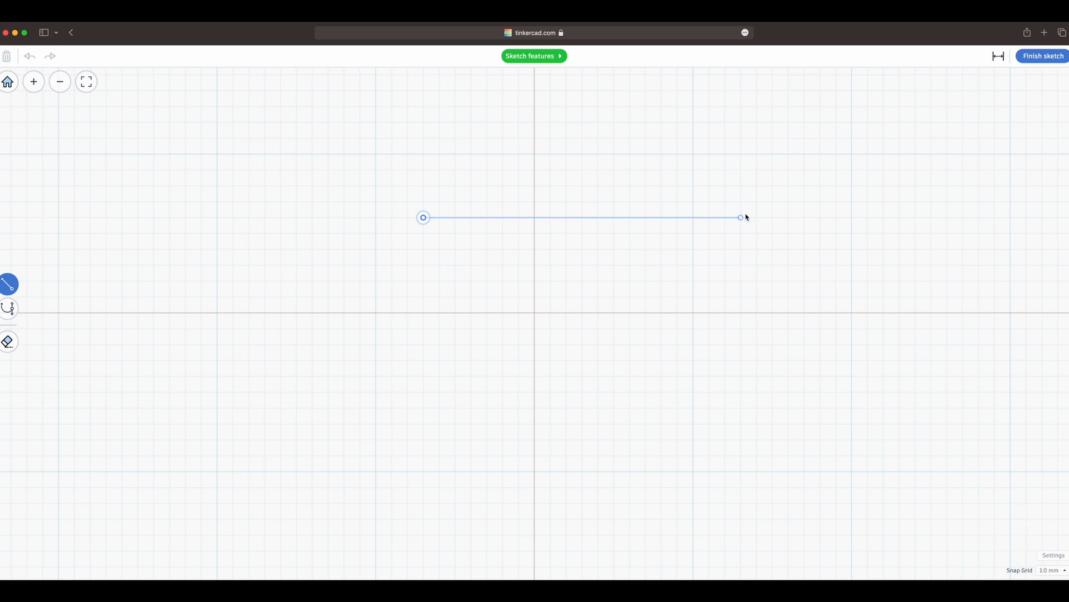
click(747, 217)
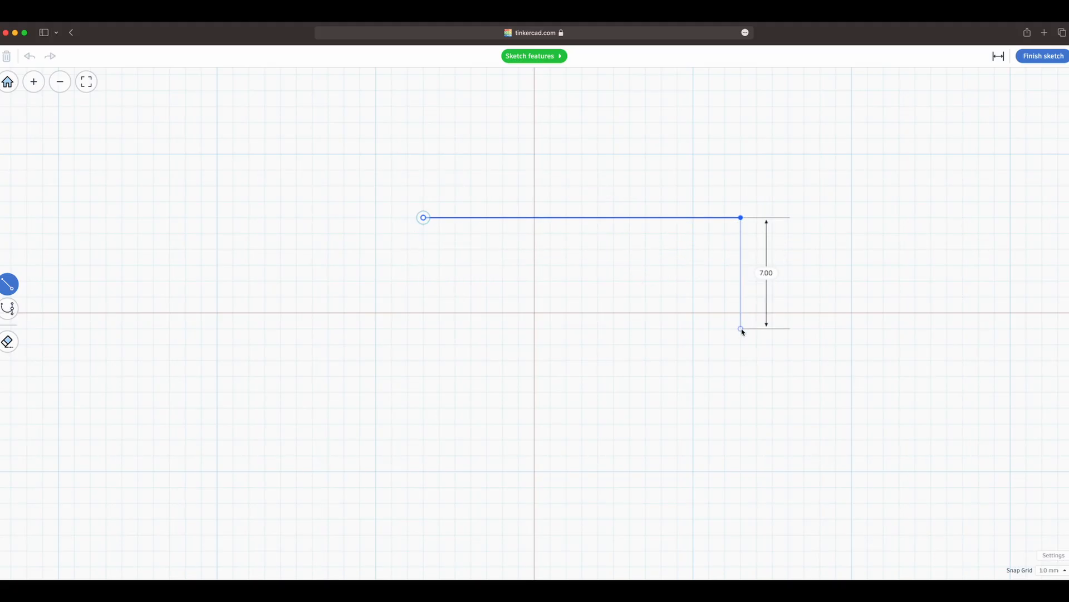
click(741, 329)
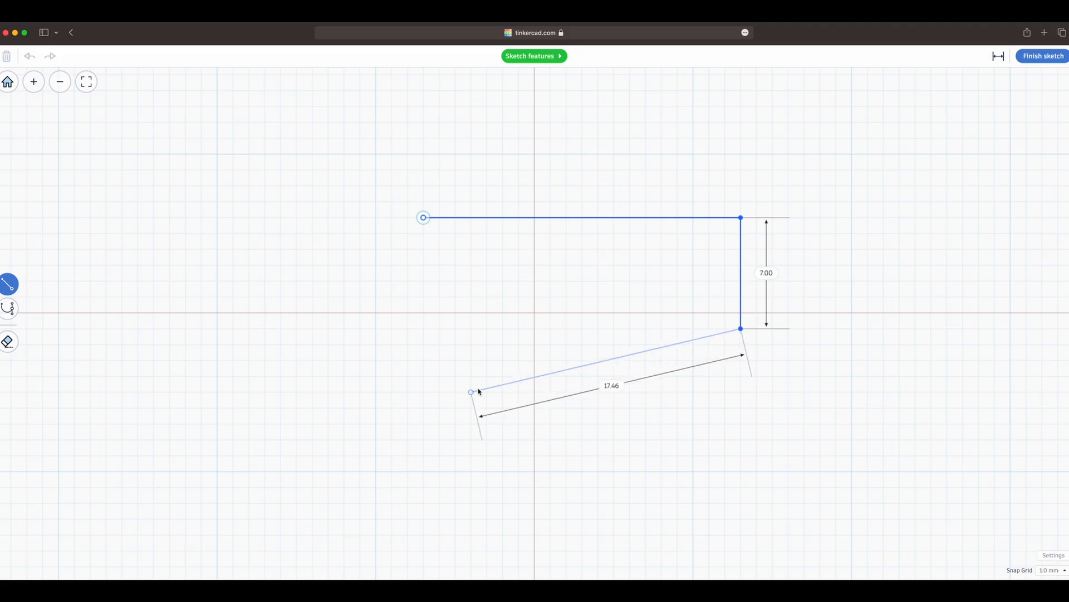
click(423, 408)
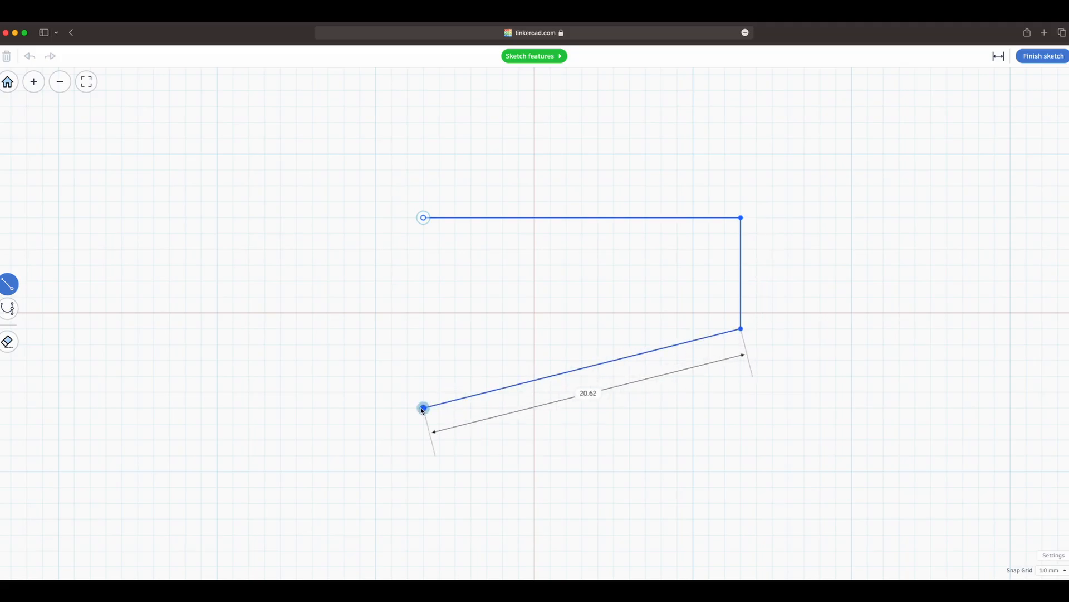
click(422, 218)
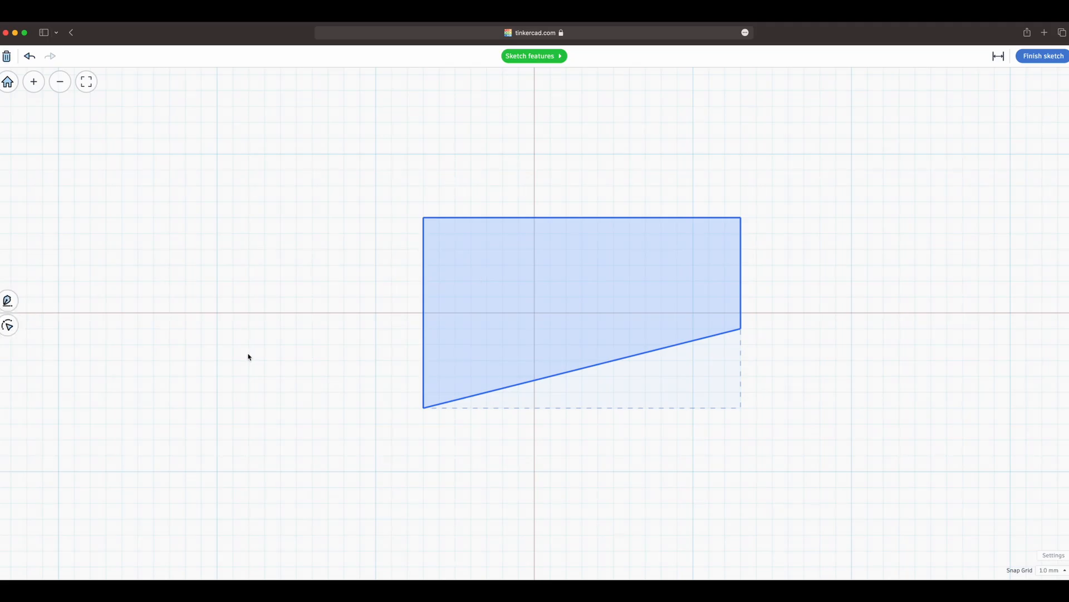
Step: Draw a closed teardrop-shaped Bézier curve about 15 mm tall beside the four-sided profile
click(8, 300)
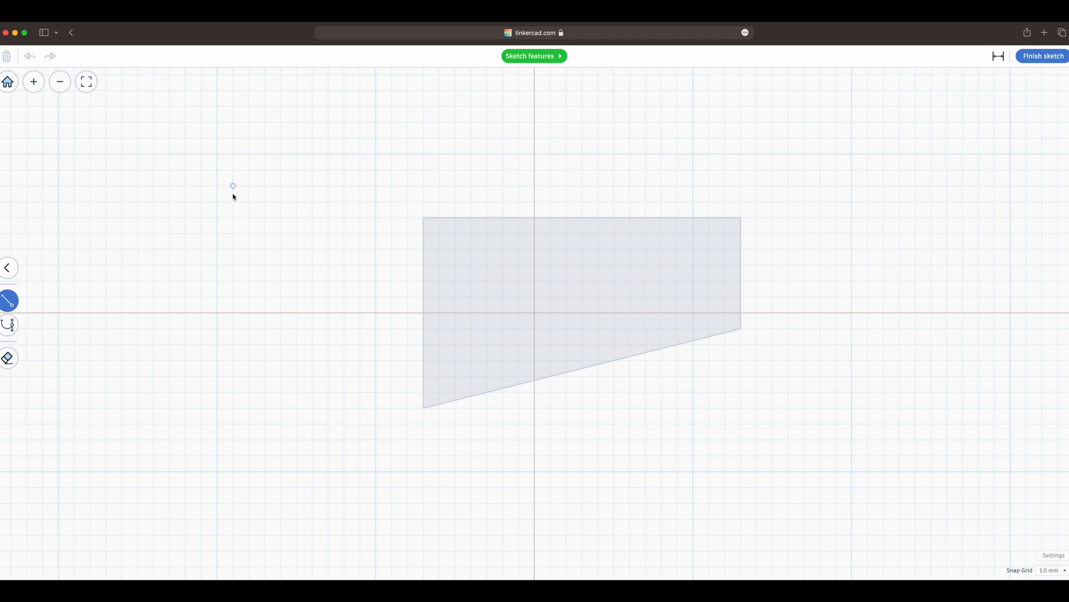
click(9, 325)
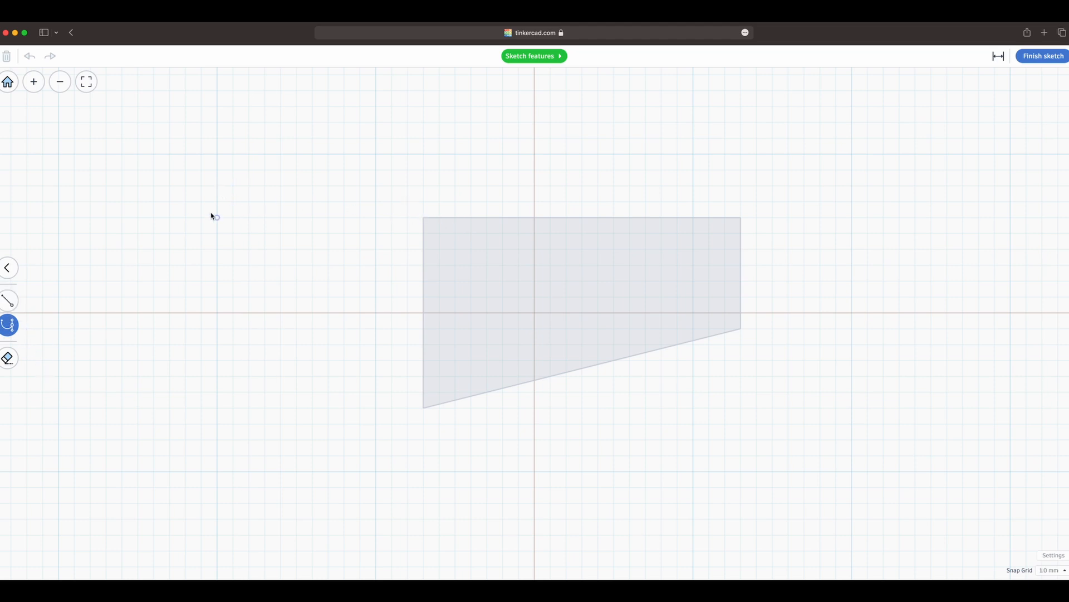
click(244, 194)
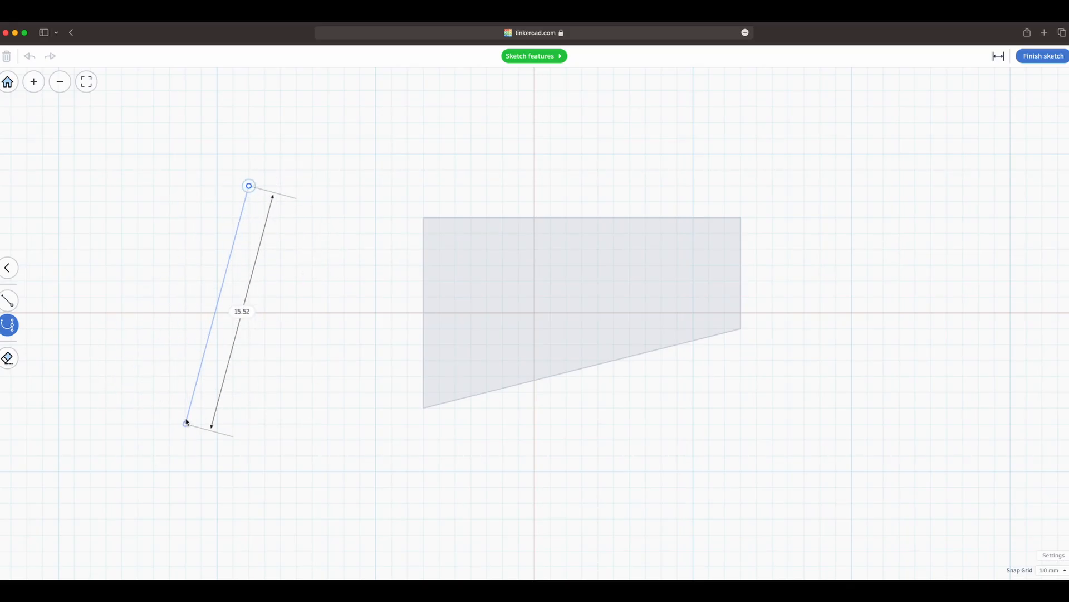
click(186, 422)
drag(194, 427, 339, 424)
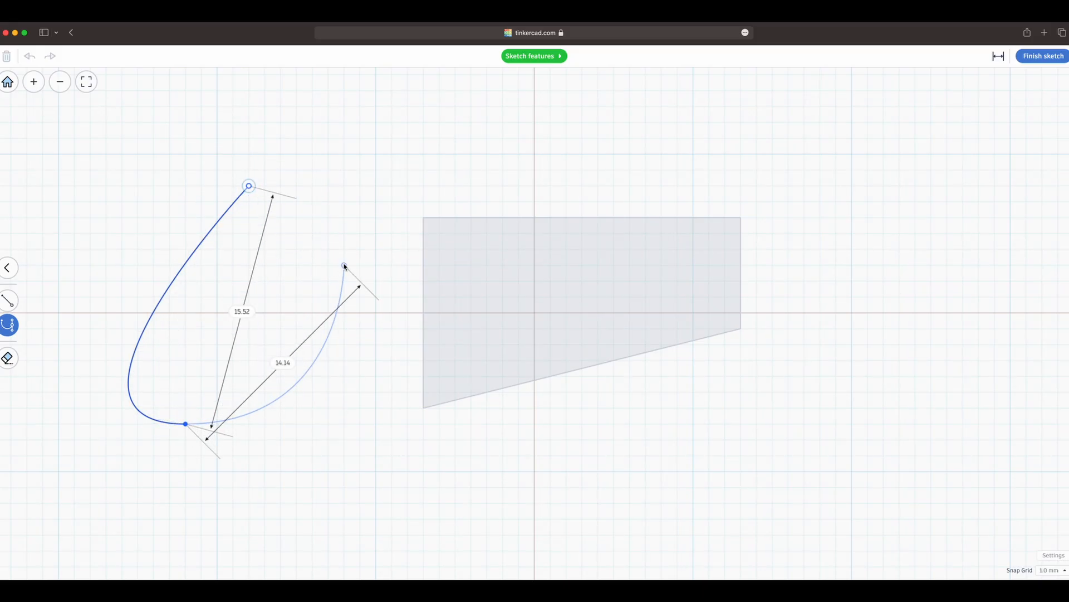
click(249, 188)
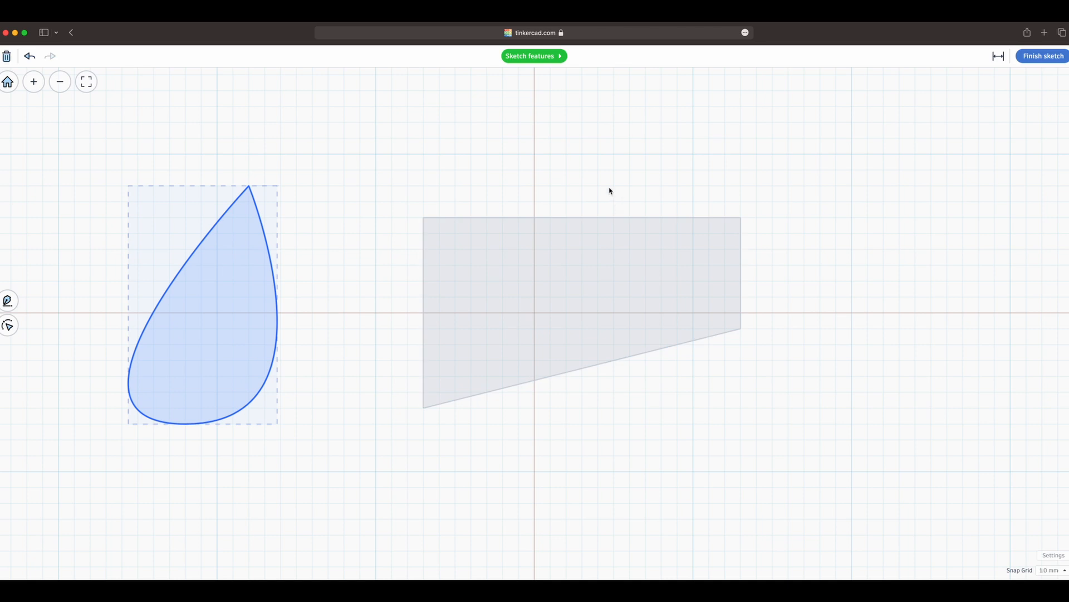
Step: Look through the sketching feature guide's pages on the Pen Tool, Edit Tool, Actions, Add Points and What's New, and return to the sketch
click(549, 61)
click(184, 93)
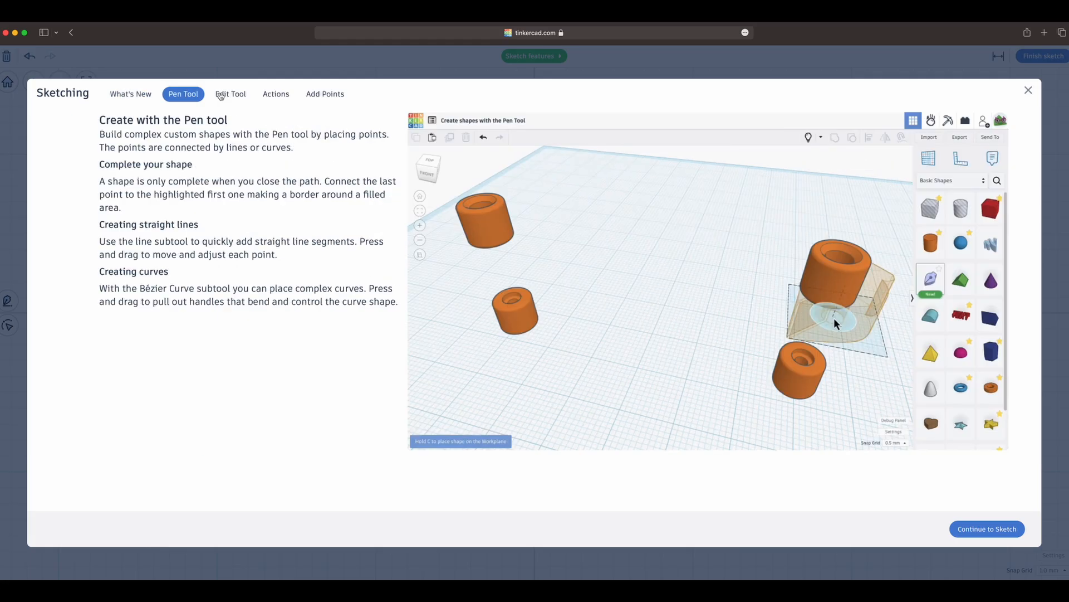
click(228, 95)
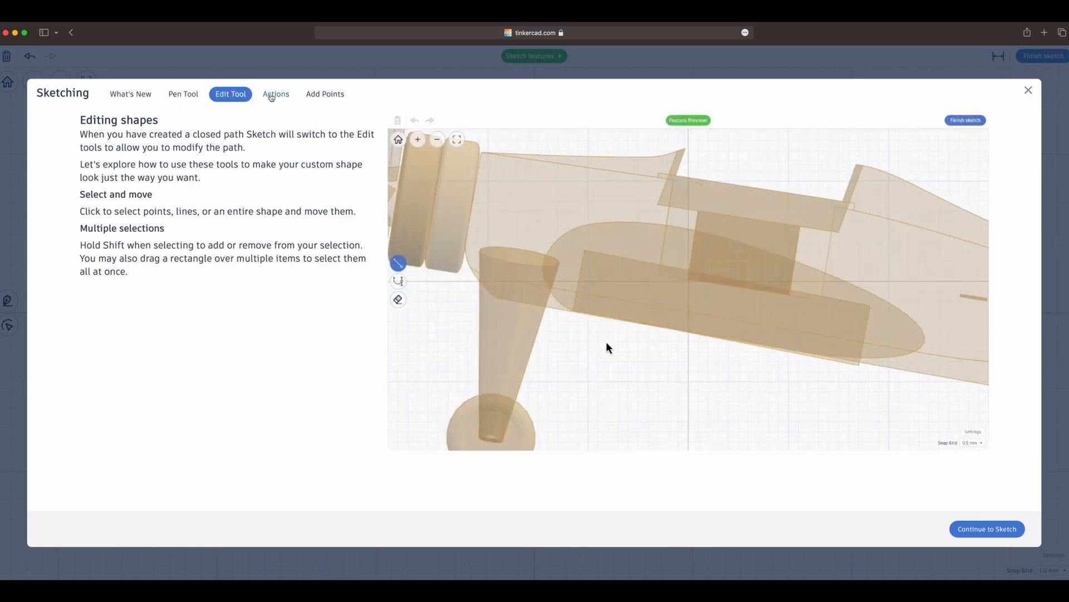
click(271, 96)
click(325, 94)
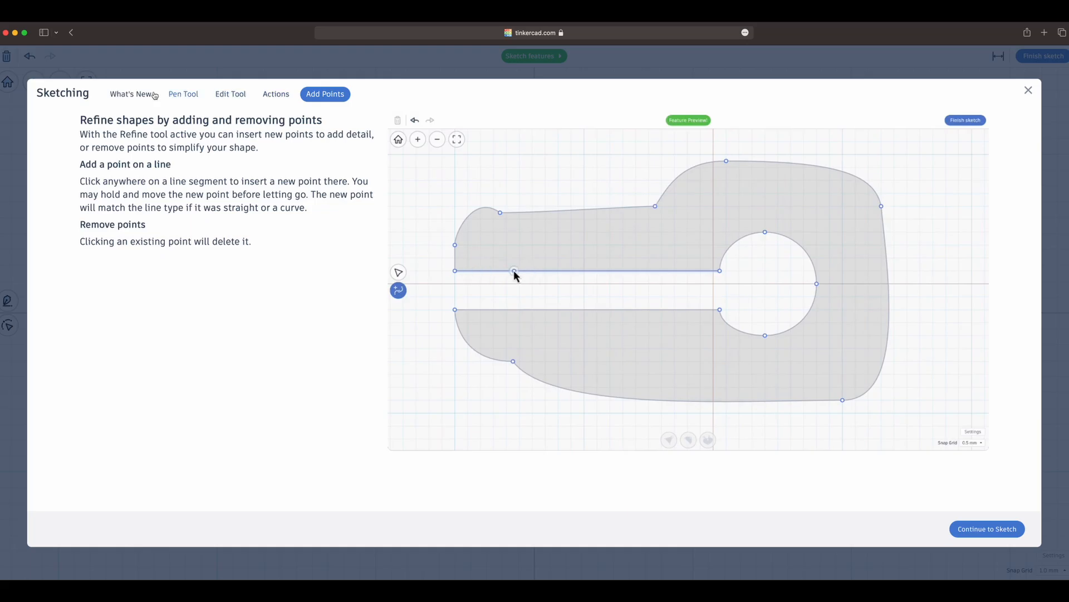
click(150, 94)
click(997, 530)
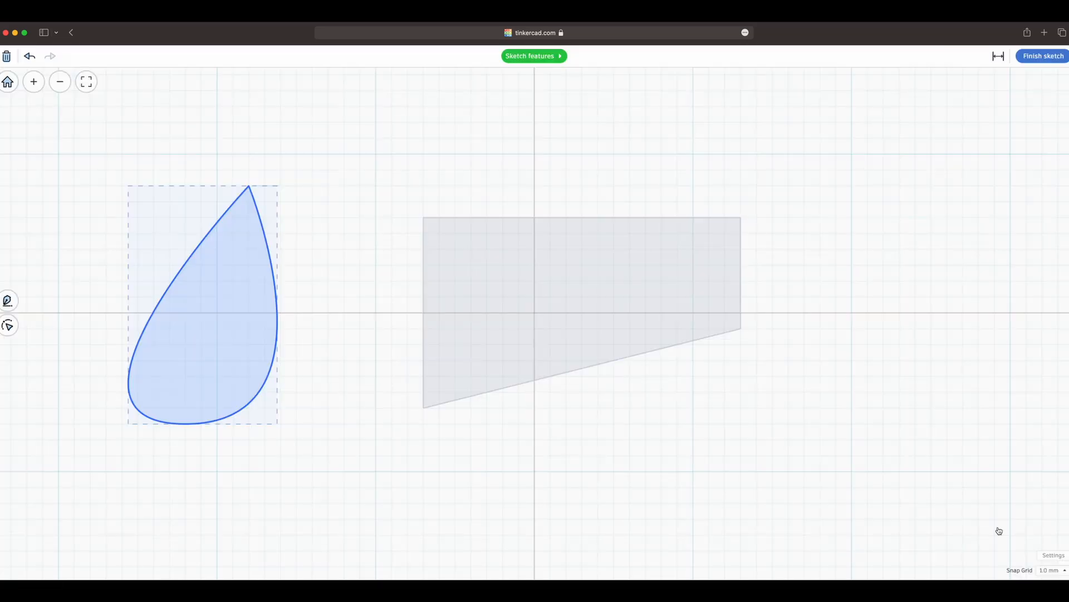
Step: Finish the sketch and delete the resulting Sketch shape from the workplane
click(1055, 62)
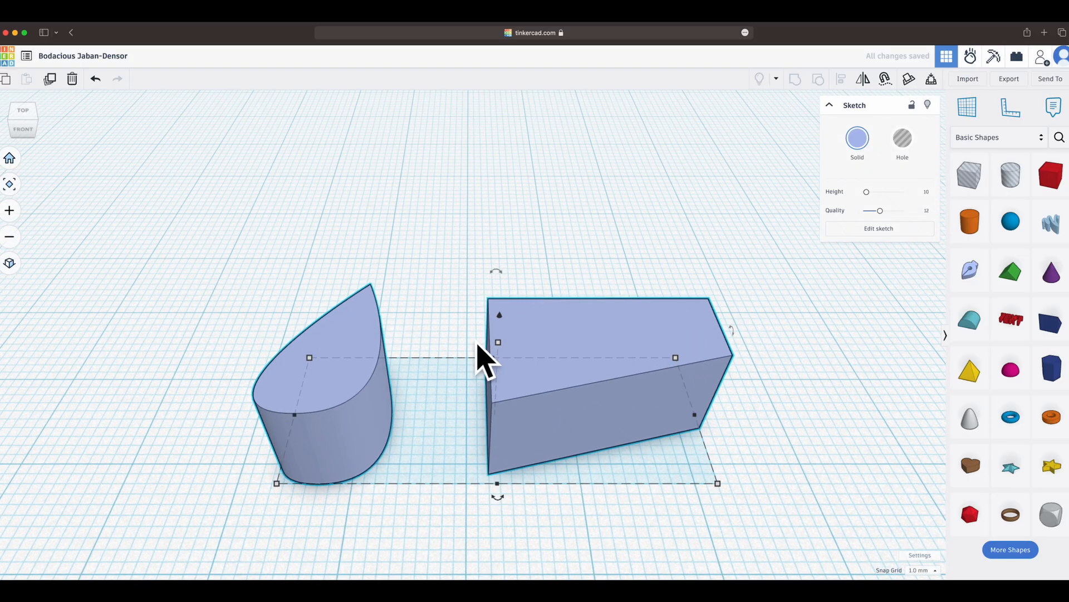
key(Delete)
Step: Place a solid Box near the middle of the workplane
scroll(520, 436, down, 10)
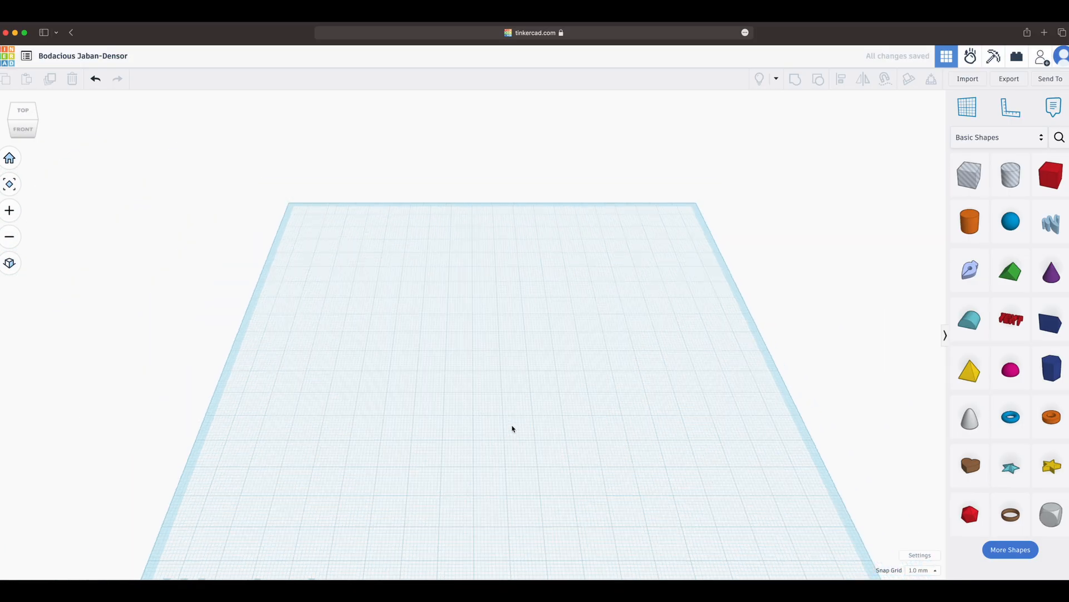
middle_drag(543, 416, 548, 346)
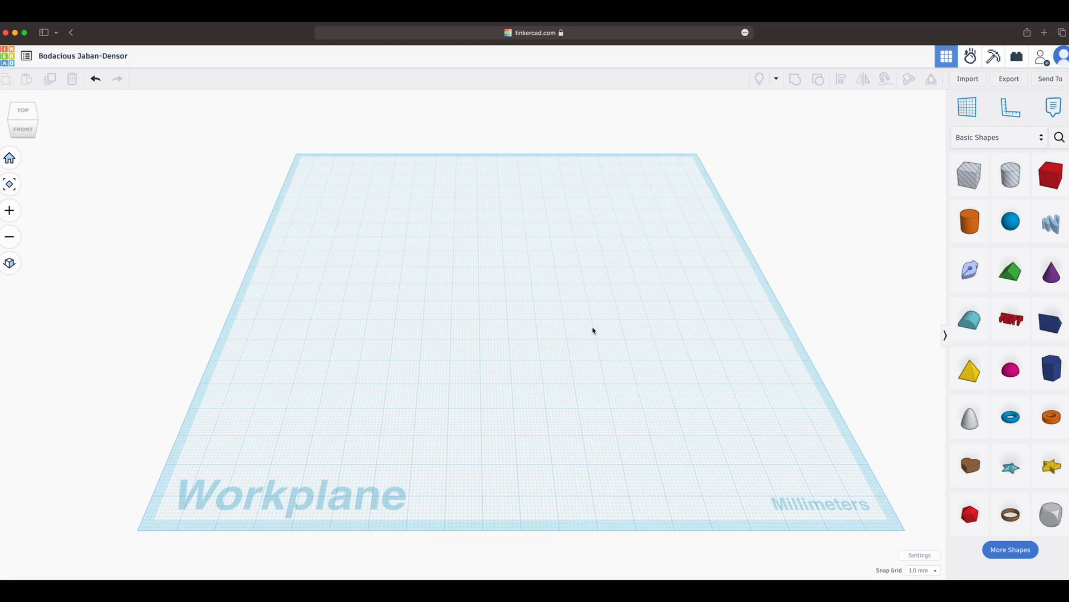
drag(1050, 184, 506, 328)
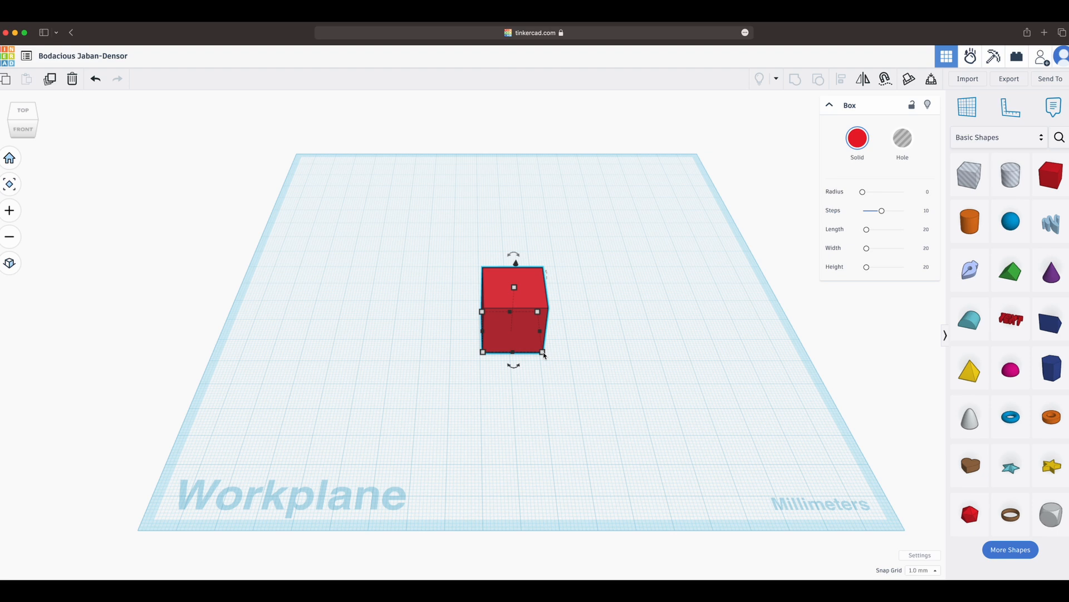
Step: Set the box's front-to-back dimension to 50 mm
mouse_move(544, 358)
click(591, 330)
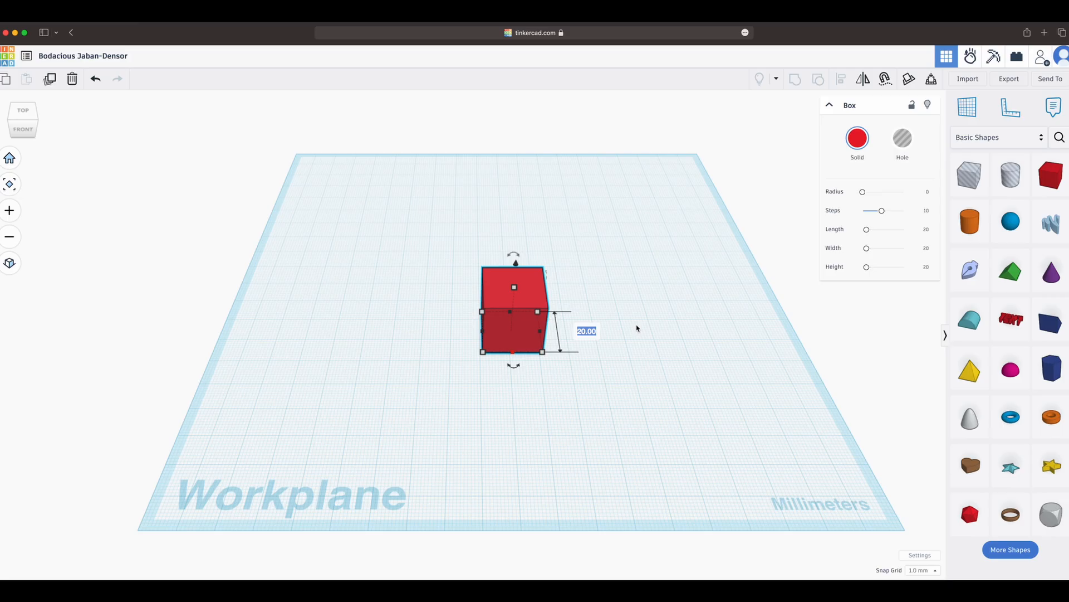
text(50)
key(Return)
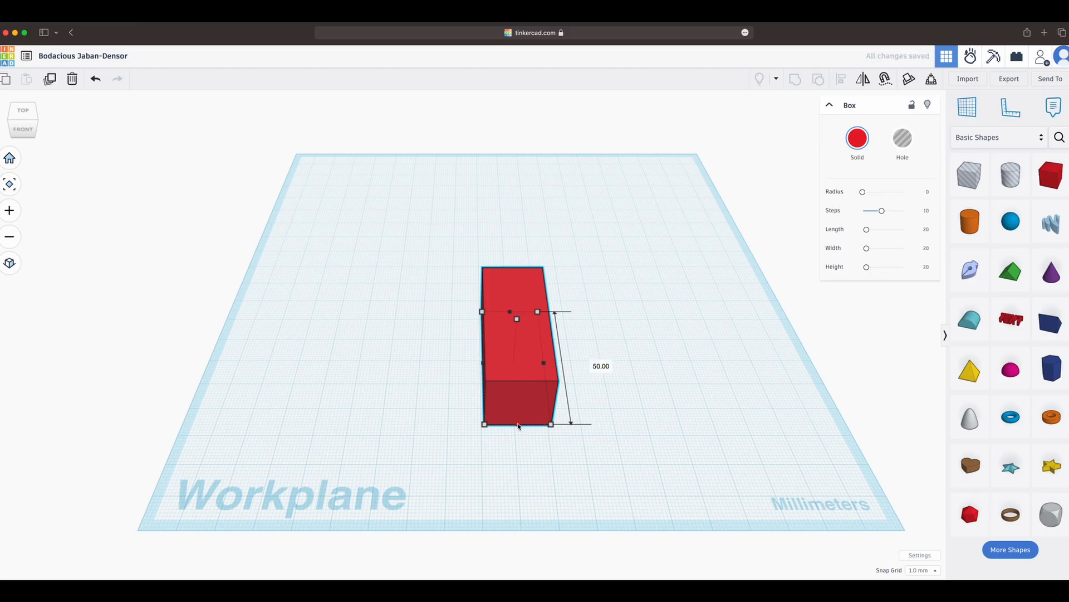
Step: Resize the box freehand to a footprint of about 34 by 31 mm and a height of about 27 mm
drag(518, 426, 592, 379)
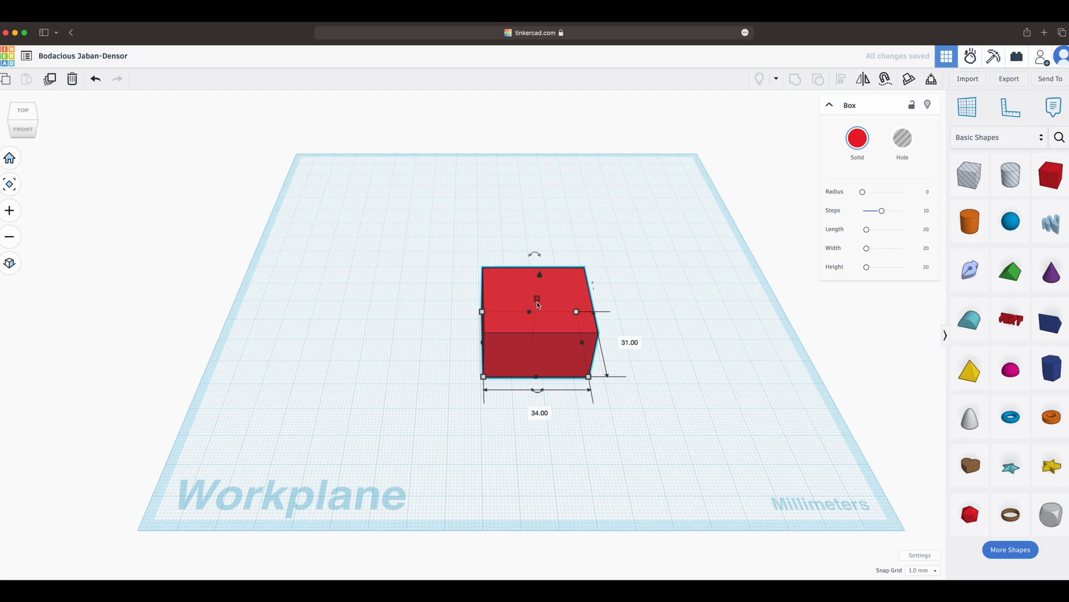
drag(538, 305, 547, 281)
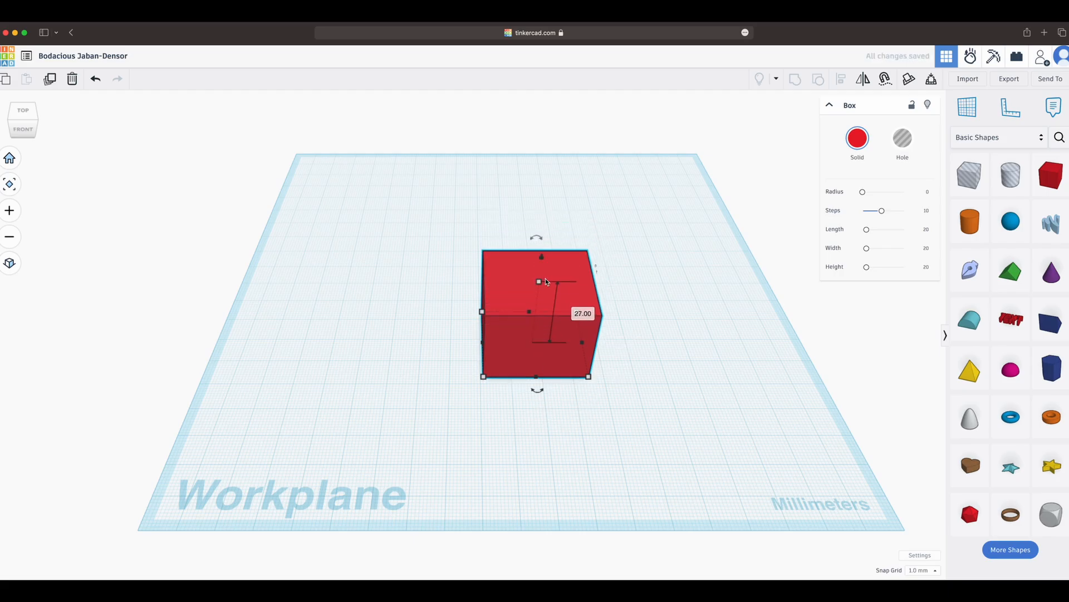
right_drag(630, 317, 654, 280)
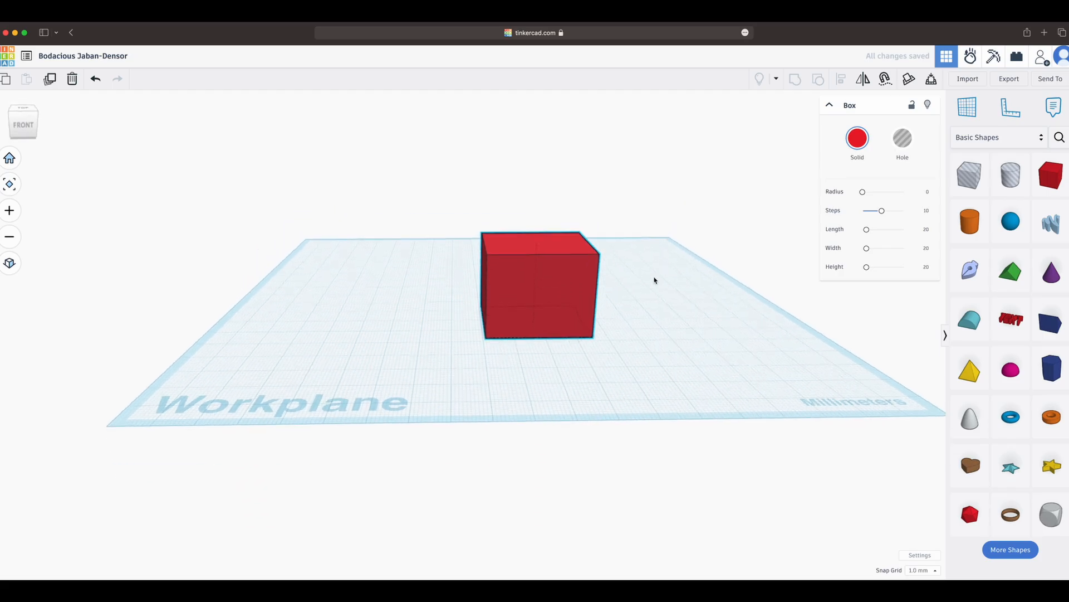
mouse_move(535, 242)
mouse_down()
mouse_move(534, 229)
mouse_move(538, 266)
mouse_move(537, 241)
mouse_up()
Step: Raise the box 25 mm off the workplane and lower it back to about 13 mm above it
right_drag(652, 246, 633, 305)
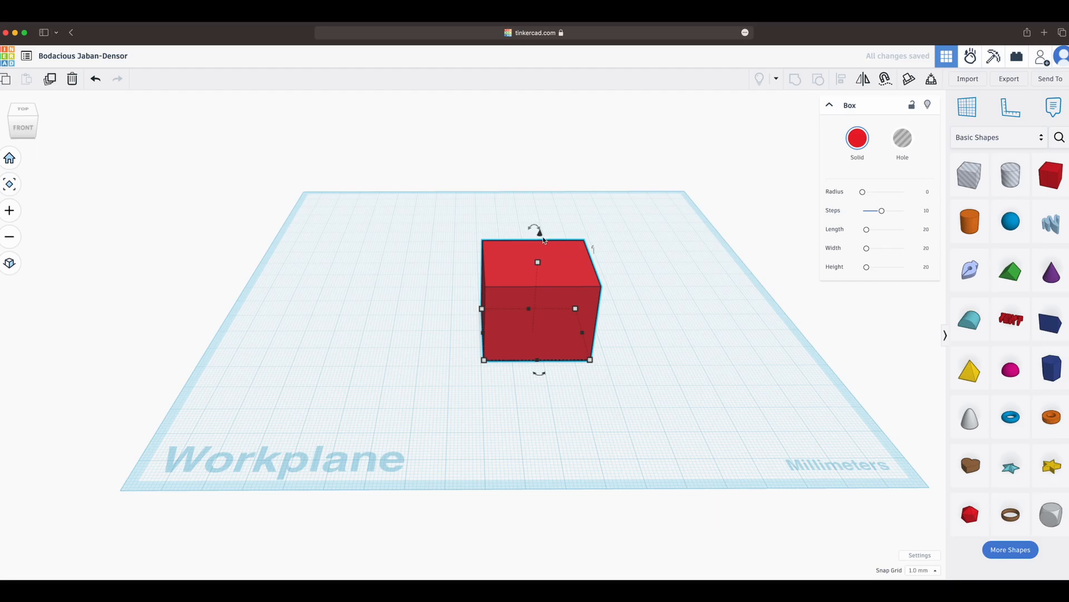
drag(541, 238, 542, 153)
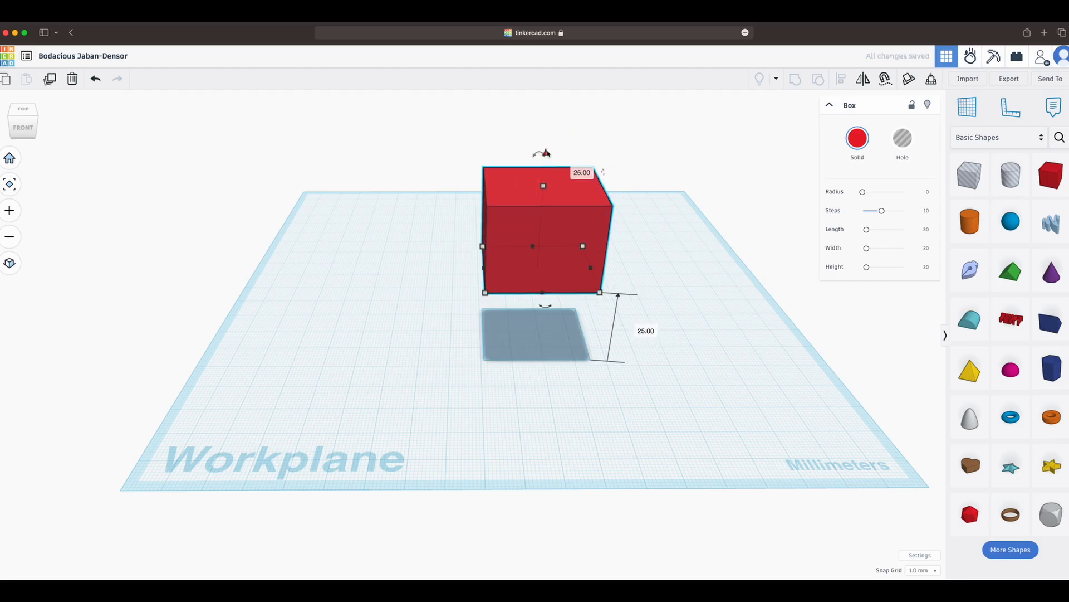
drag(546, 151, 531, 190)
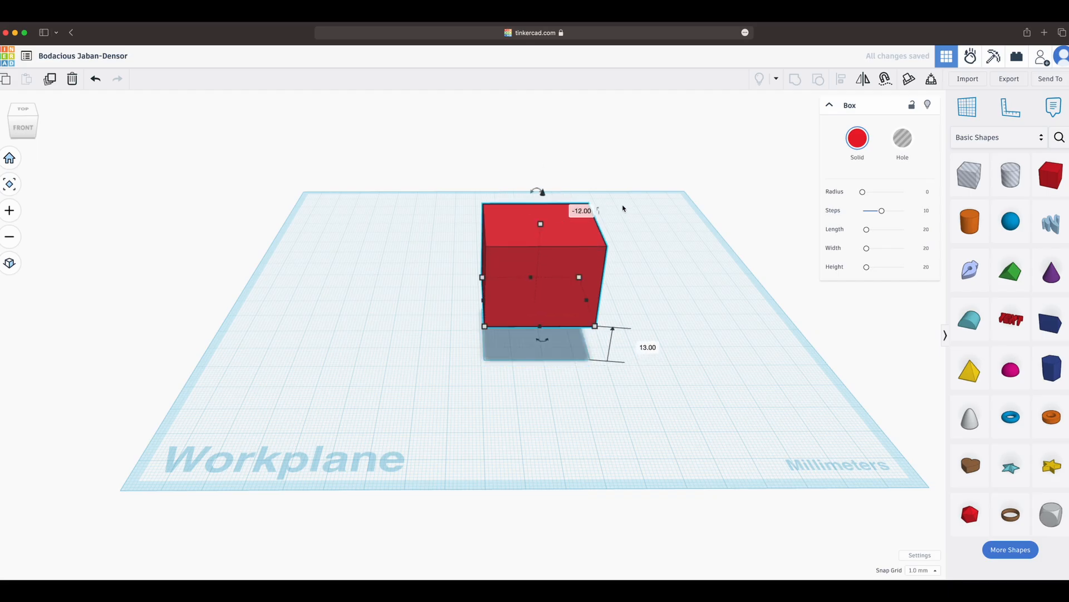
Step: Lower the box another 3 mm, to 10 mm above the workplane, while viewing it from below
right_drag(623, 208, 616, 241)
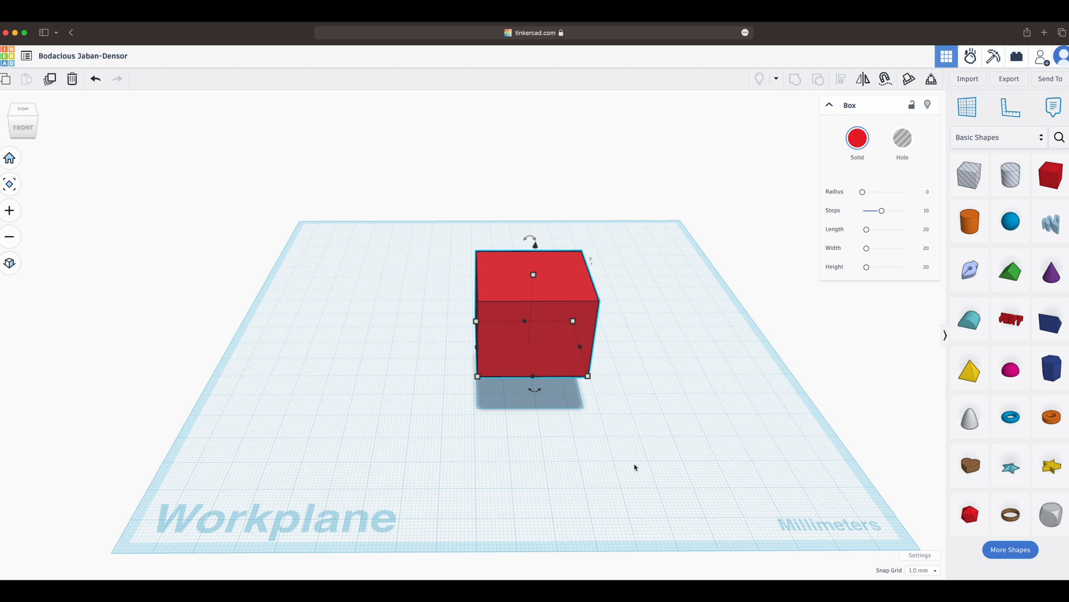
right_drag(635, 466, 607, 296)
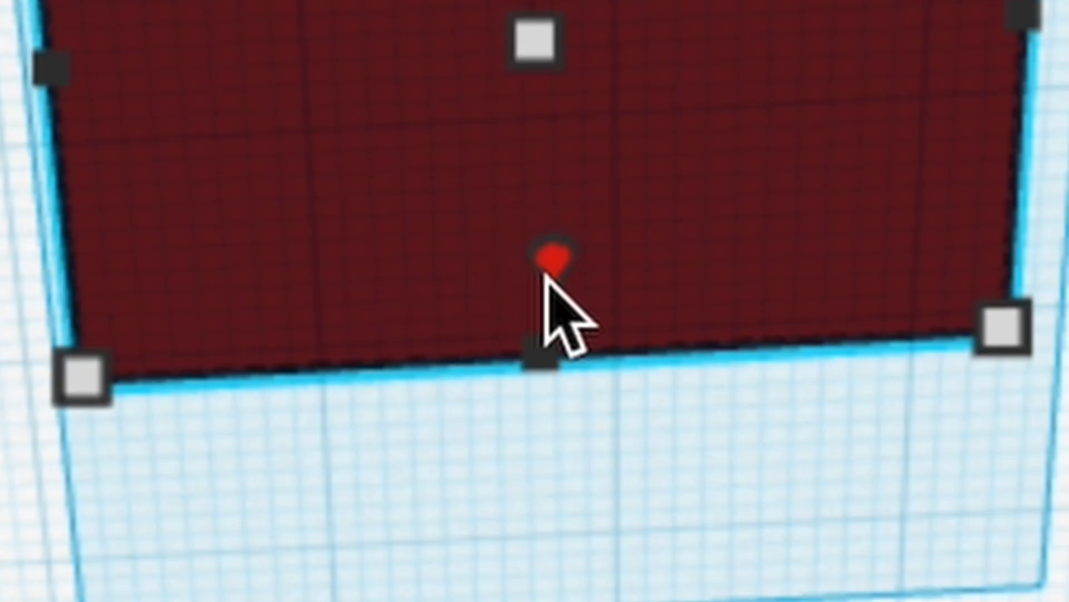
drag(554, 258, 601, 294)
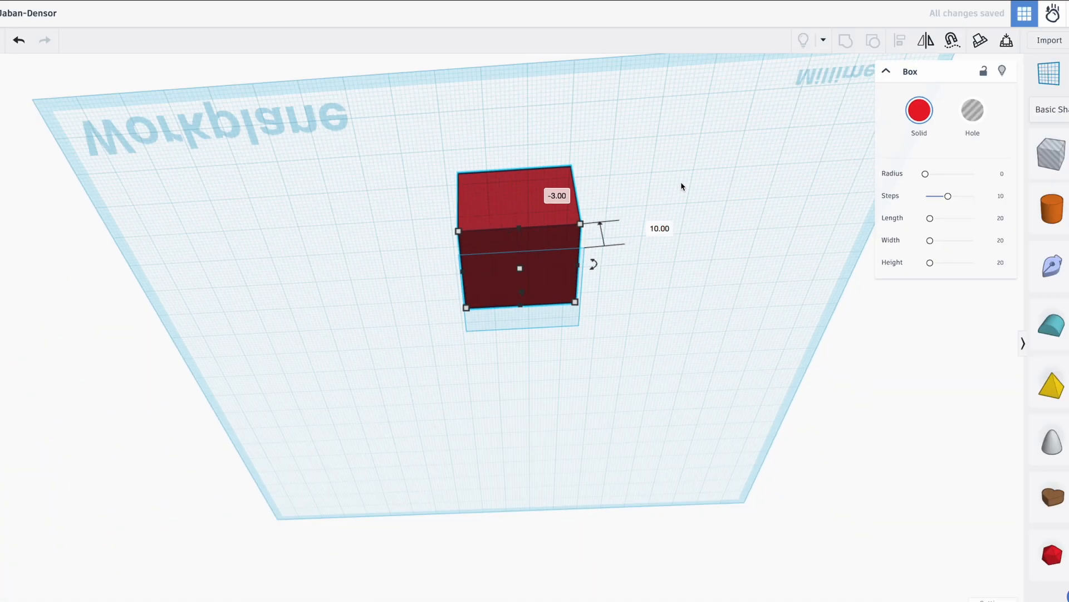
Step: Examine the rotation handles around the box for its different axes
right_drag(681, 187, 674, 308)
scroll(588, 284, up, 2)
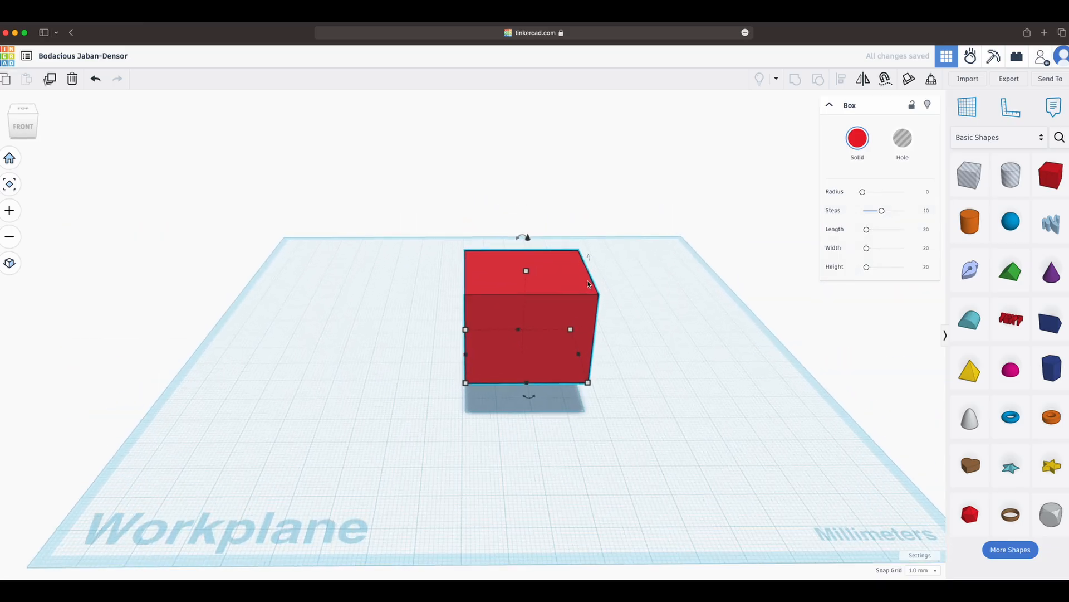
scroll(588, 284, up, 2)
drag(501, 237, 504, 229)
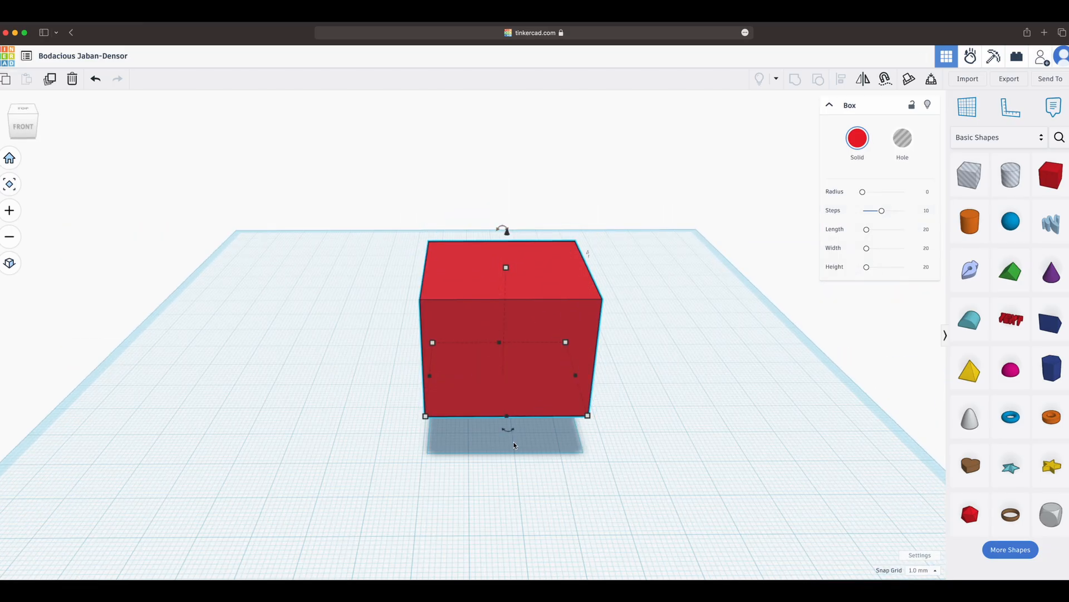
drag(512, 438, 513, 435)
drag(536, 401, 534, 398)
drag(502, 227, 516, 233)
drag(545, 270, 500, 61)
mouse_move(500, 97)
mouse_down()
mouse_move(554, 125)
mouse_move(513, 110)
mouse_move(577, 117)
mouse_move(503, 100)
mouse_up()
right_drag(613, 270, 667, 259)
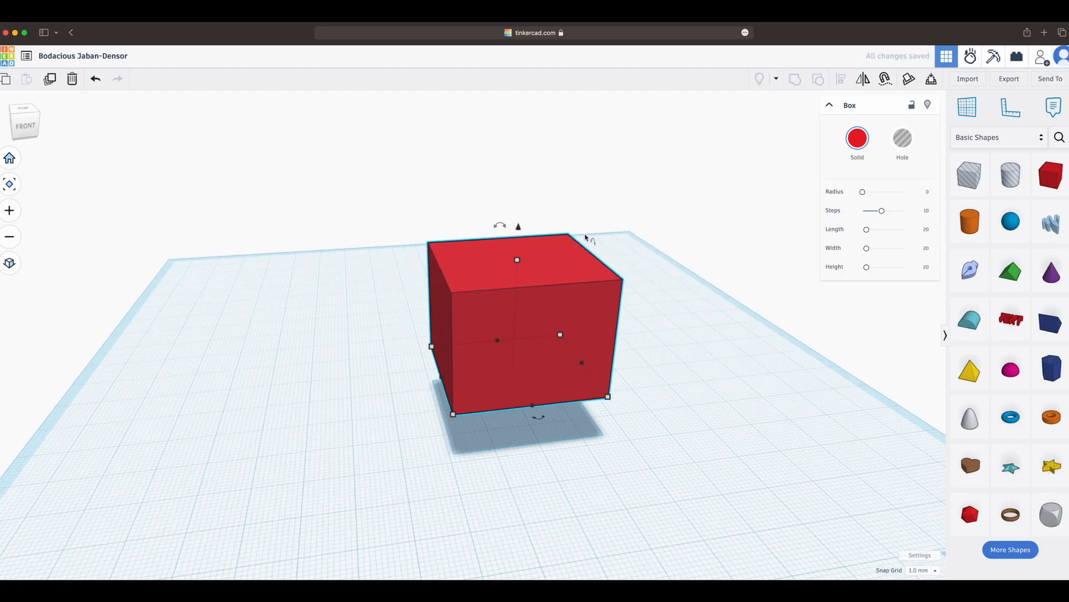
drag(592, 242, 597, 199)
Step: Rotate the box 30° about its vertical axis and set the angle back to 0°
mouse_move(538, 420)
mouse_down()
mouse_move(599, 389)
mouse_move(521, 411)
mouse_up()
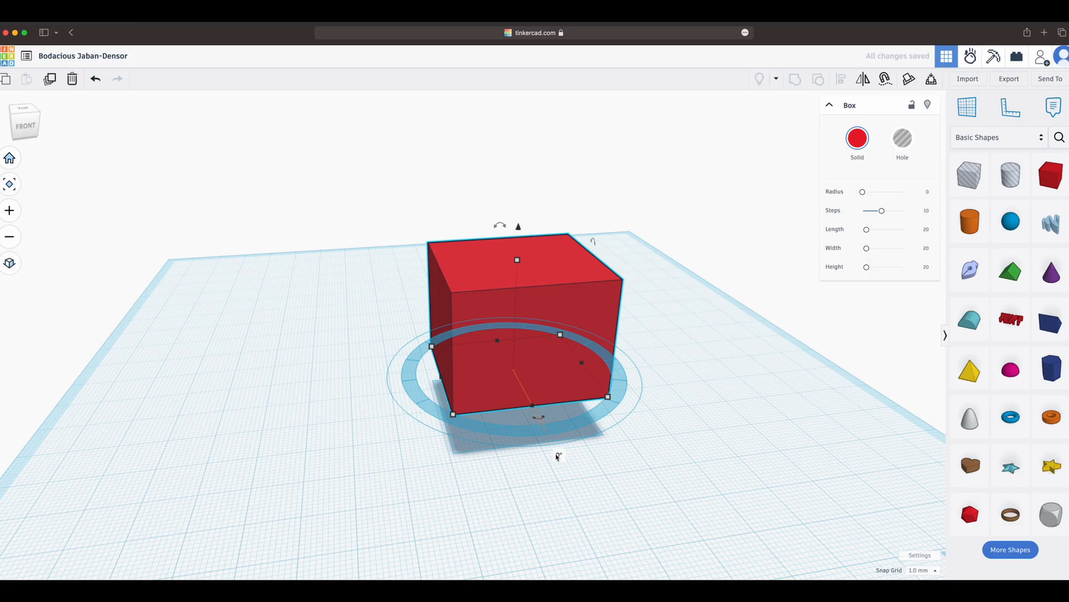
text(30)
key(Return)
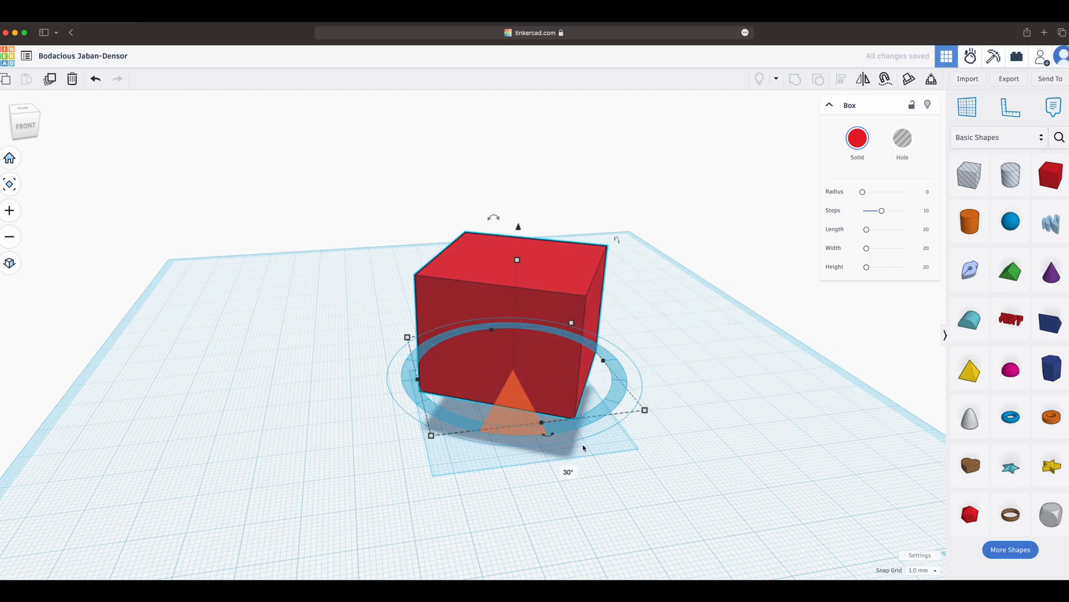
click(568, 471)
text(0)
key(Return)
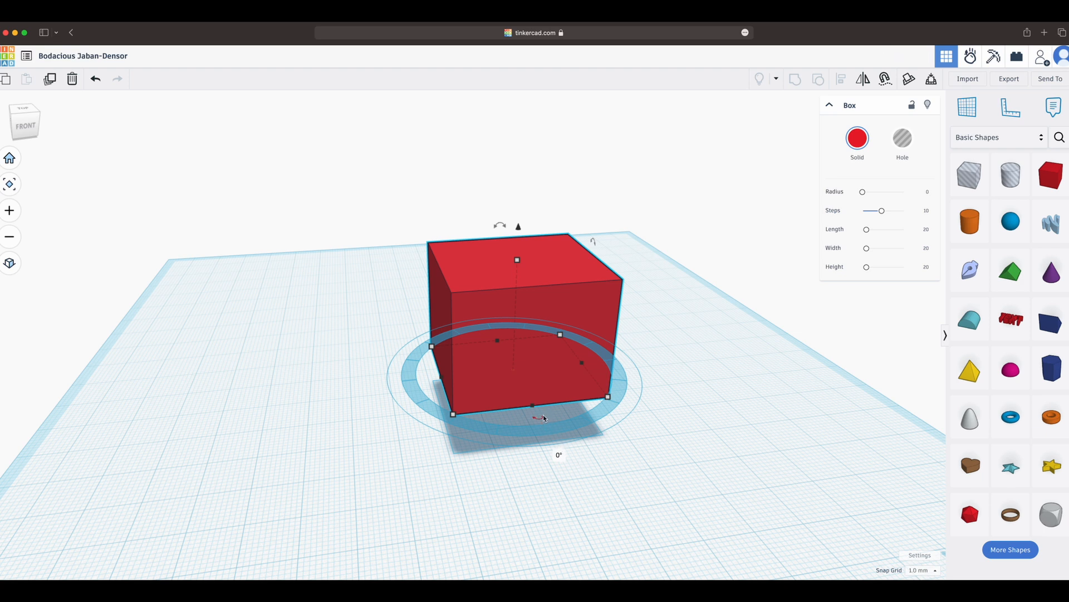
Step: Rotate the box freehand by 35° about its vertical axis and deselect it
drag(543, 418, 430, 489)
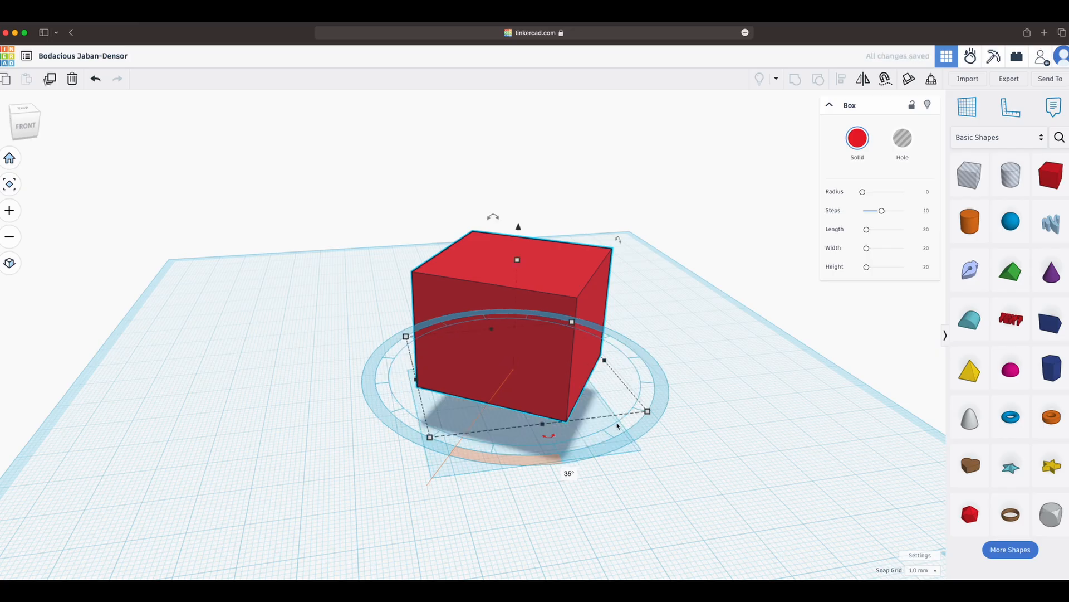
click(744, 372)
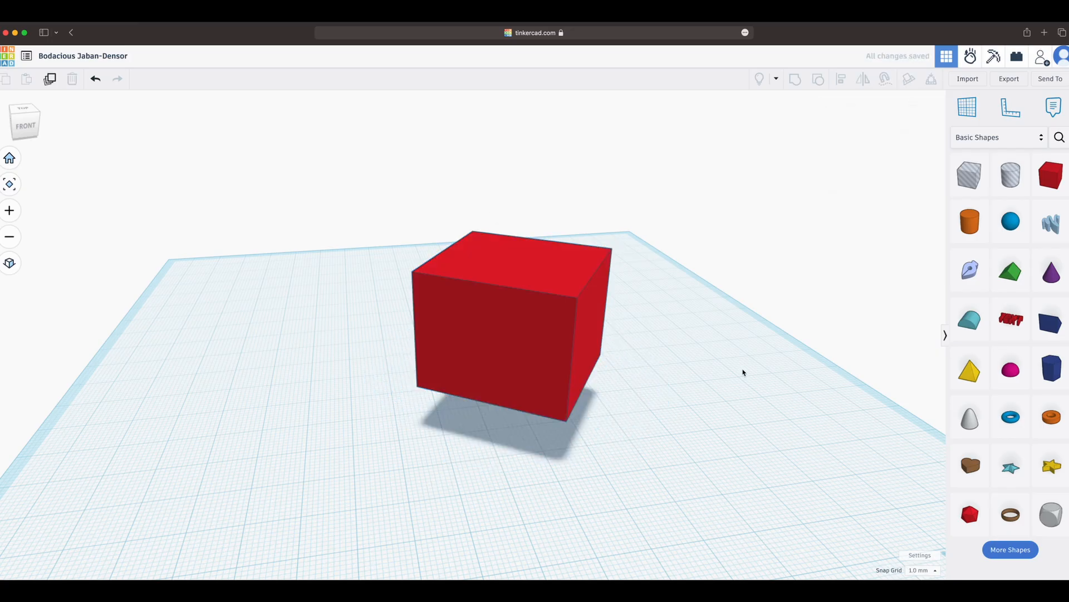
Step: Reselect the box and rotate it by -35° about its vertical axis
click(540, 348)
mouse_move(548, 438)
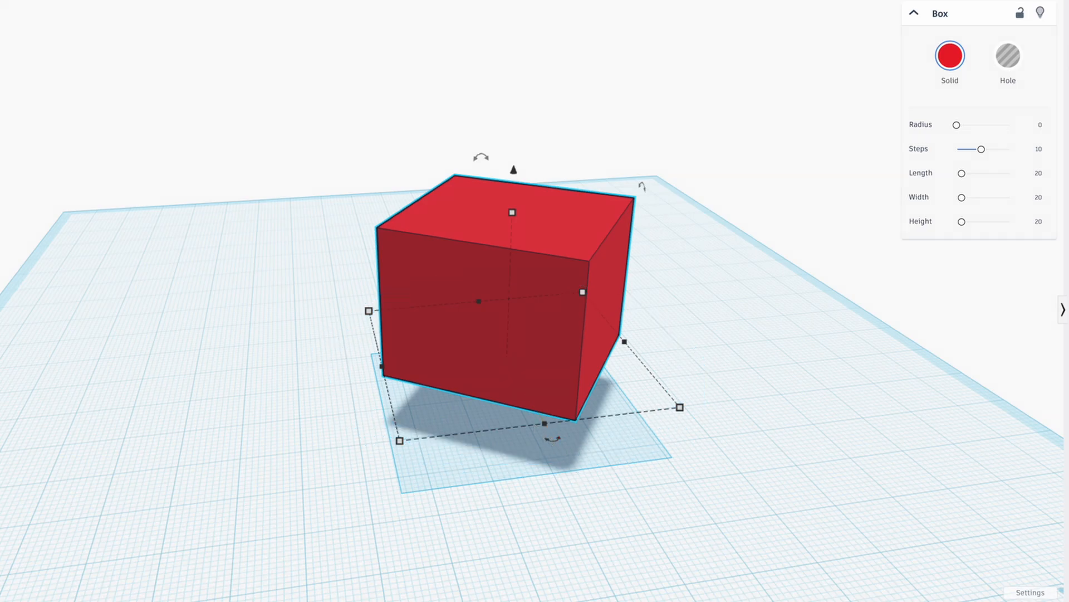
mouse_move(546, 445)
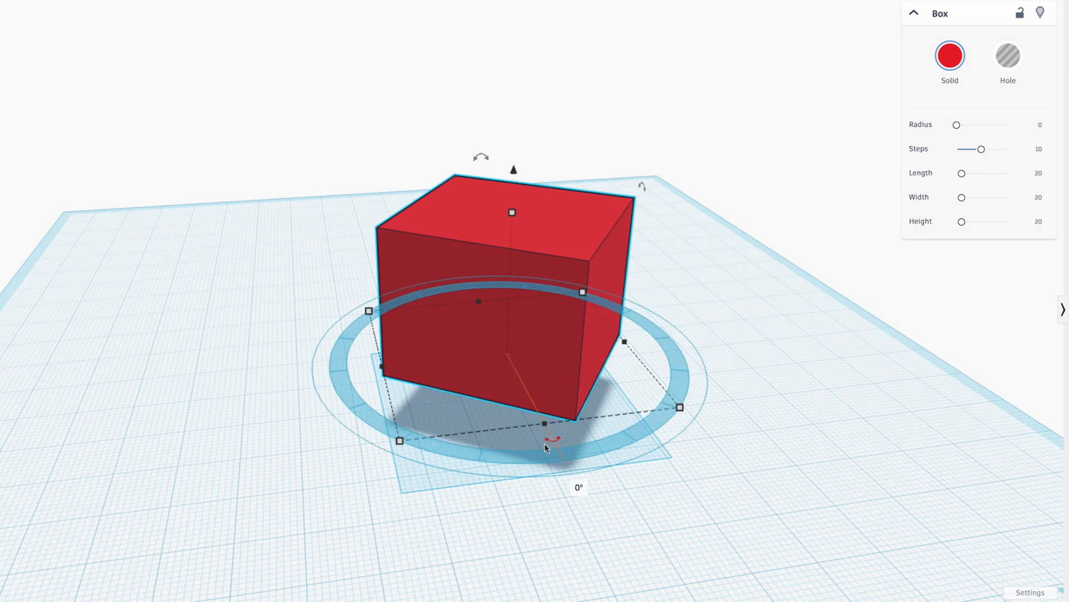
click(579, 487)
text(-35)
key(Return)
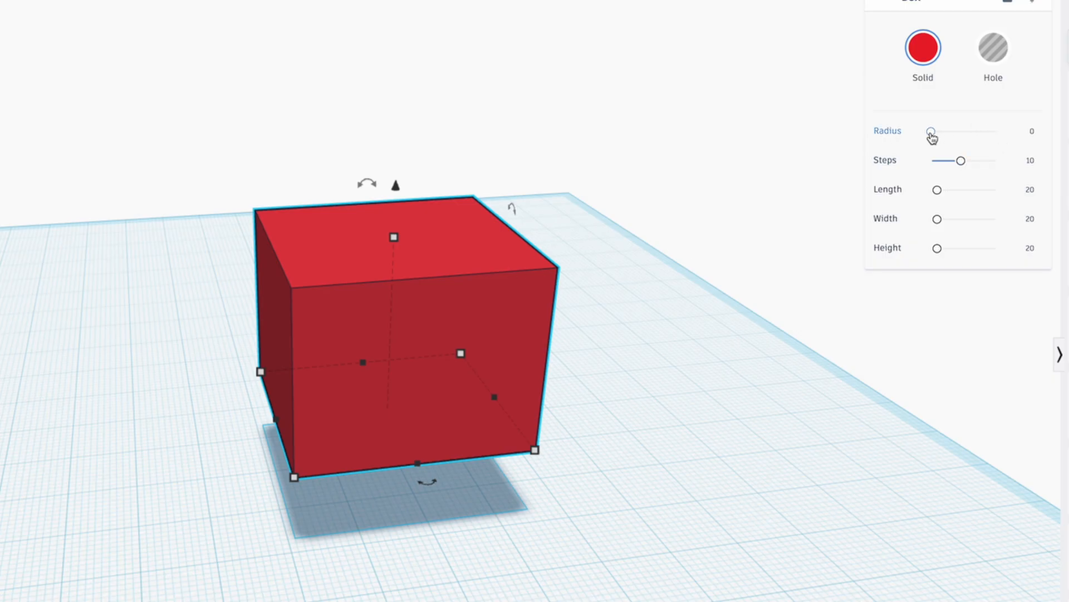
Step: Round the edges of the box with a radius of about 1.26
mouse_move(932, 137)
mouse_down()
mouse_move(955, 135)
mouse_move(935, 133)
mouse_up()
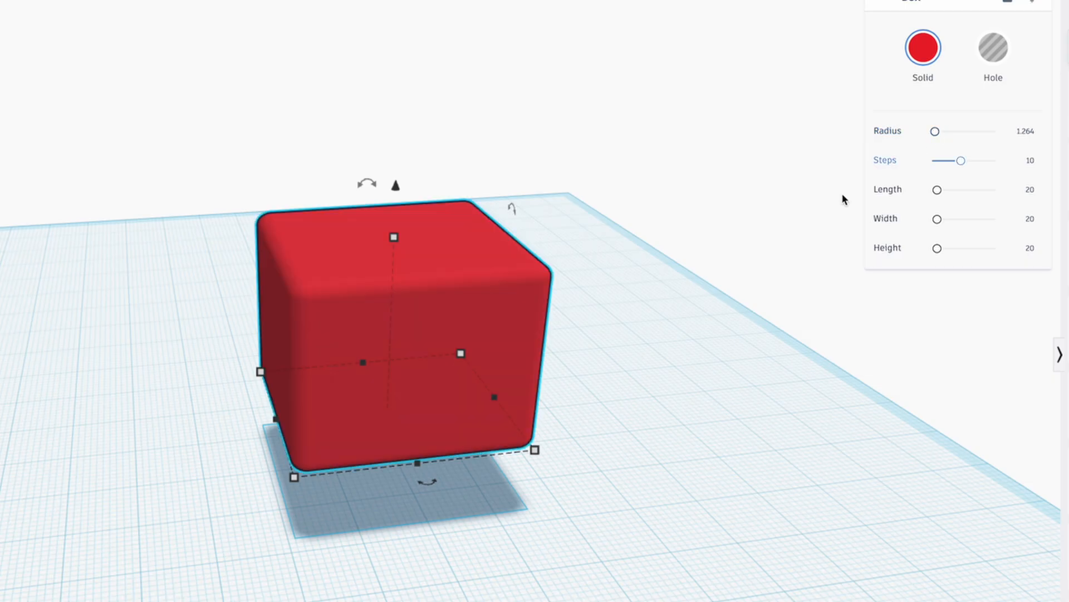
click(648, 301)
right_drag(648, 300, 575, 306)
click(457, 318)
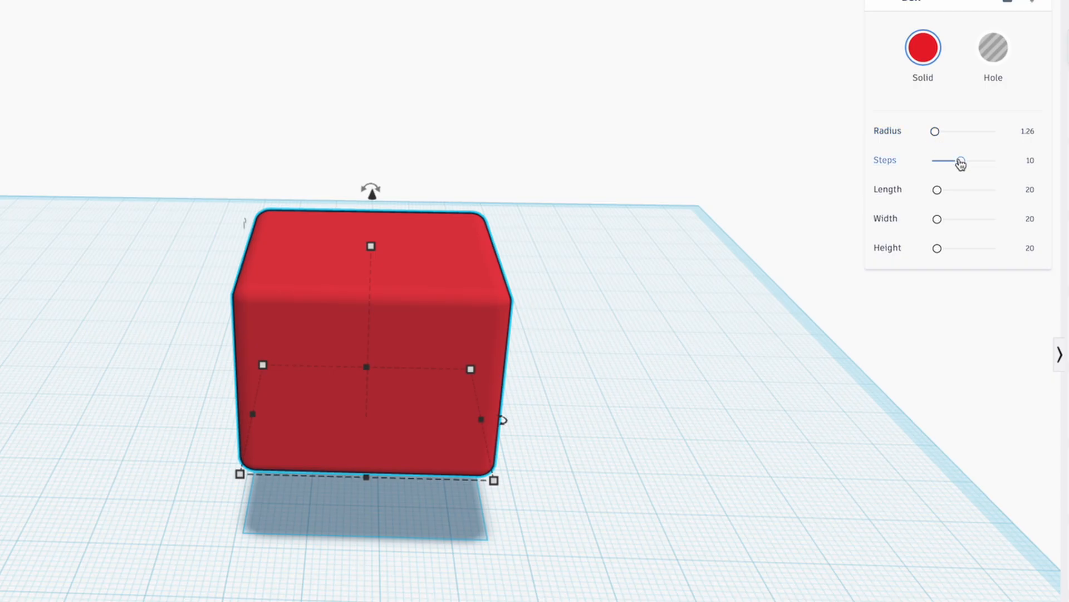
Step: Try edge-rounding steps of 1, 4 and again 1 on the box and inspect the bevelled edge up close
drag(961, 163, 929, 167)
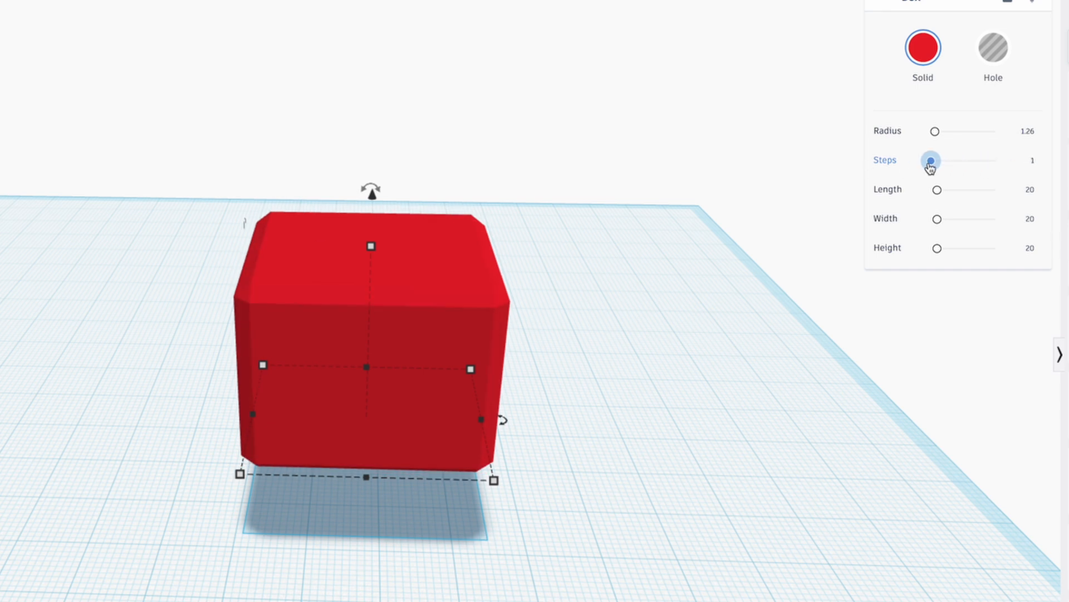
drag(930, 167, 940, 162)
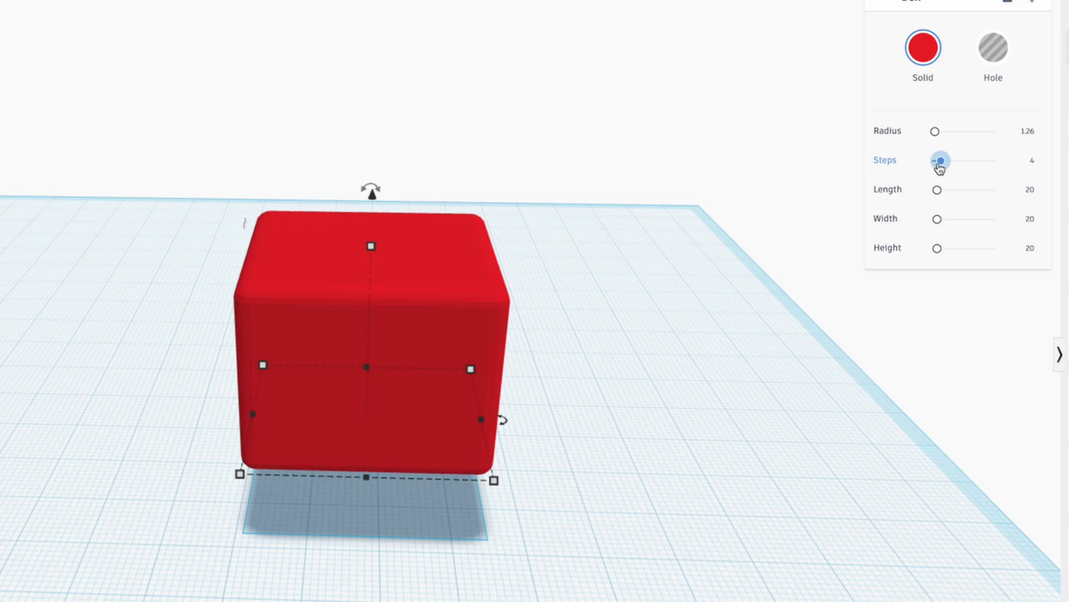
scroll(424, 323, up, 5)
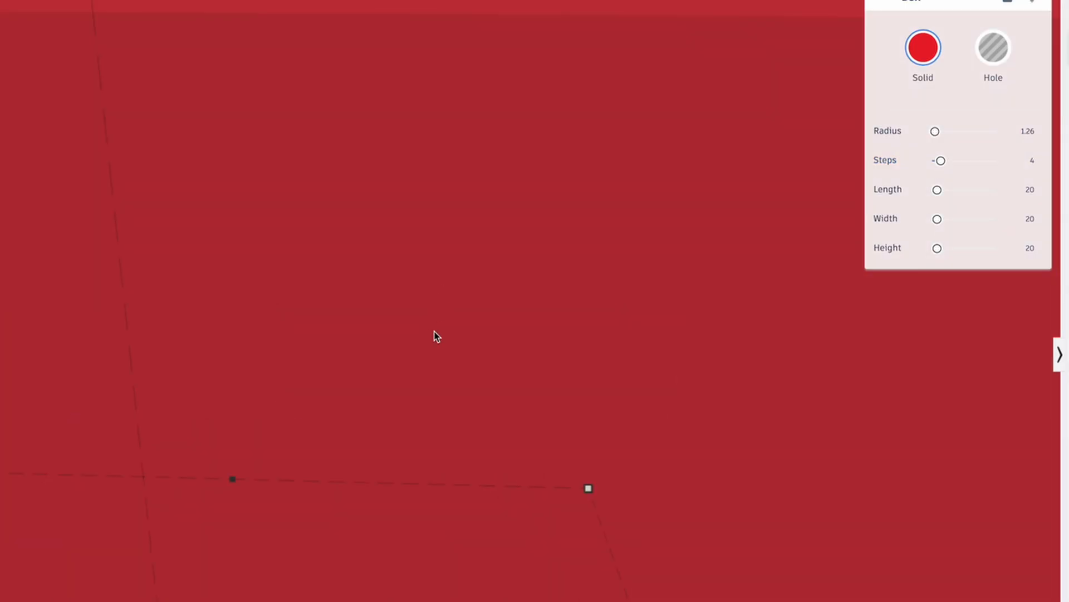
right_drag(435, 331, 614, 336)
scroll(614, 336, down, 2)
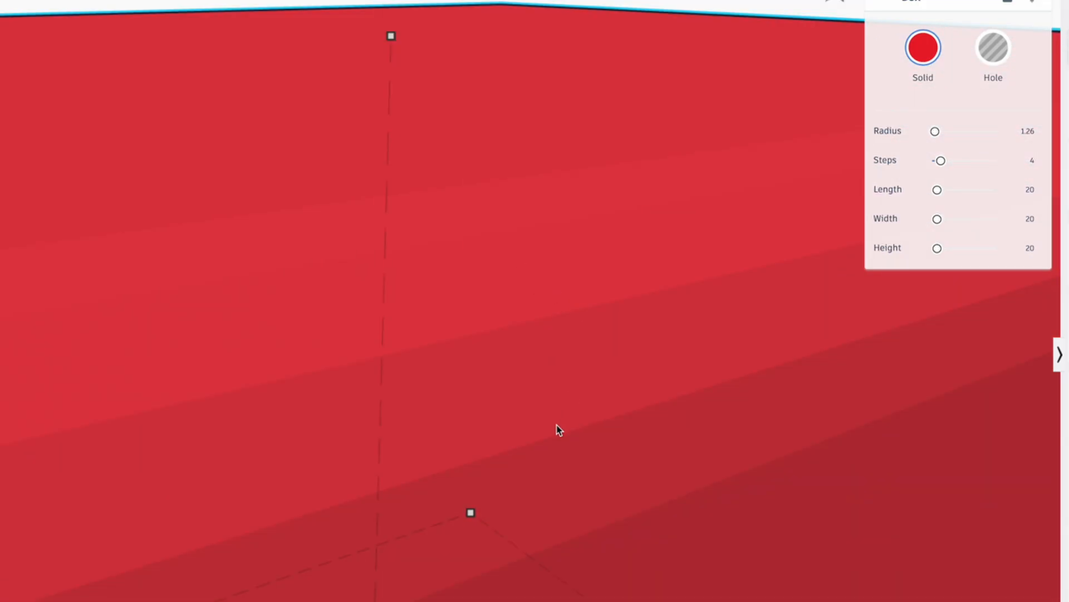
drag(941, 162, 930, 161)
right_drag(641, 448, 675, 404)
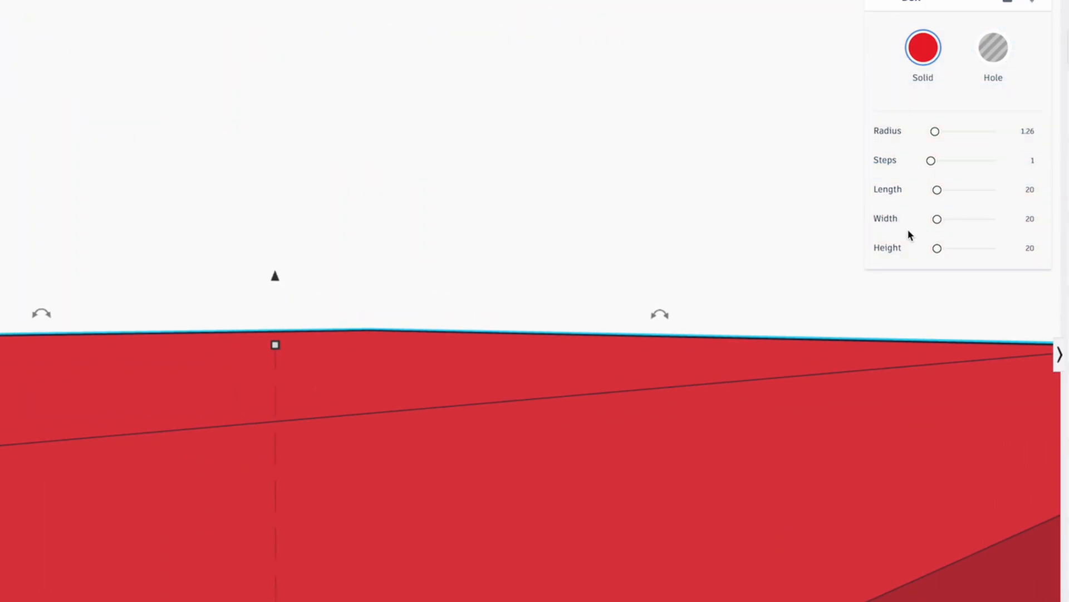
Step: Reset the box's edge radius to 0 and its steps to 10
mouse_move(931, 162)
mouse_down()
mouse_move(955, 161)
mouse_move(927, 132)
mouse_up()
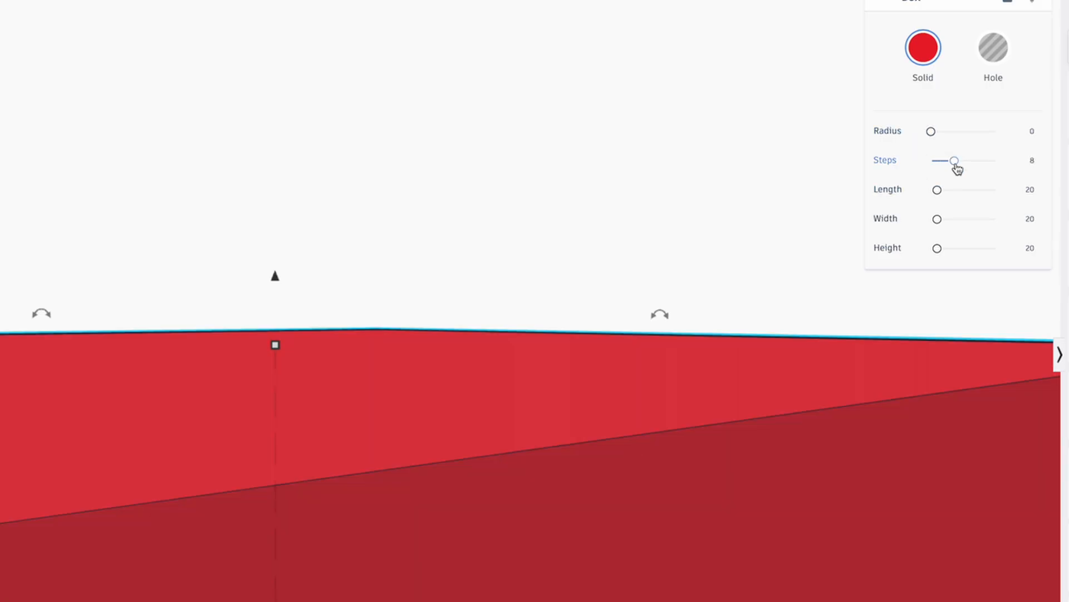
mouse_move(957, 168)
mouse_down()
mouse_move(1007, 167)
mouse_move(898, 172)
mouse_move(974, 176)
mouse_move(963, 178)
mouse_up()
scroll(637, 427, down, 10)
right_drag(653, 421, 692, 435)
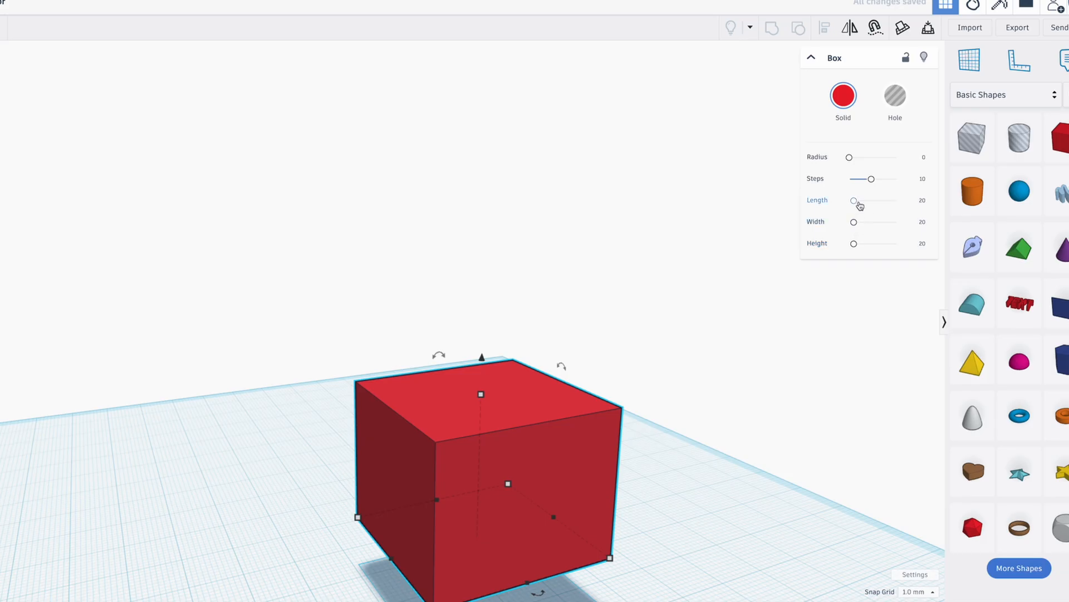
Step: Enlarge the box to about 33.4 length, 36.9 width and 28.8 height, then stretch its base by a corner to about 62.4 by 53.3 mm
drag(856, 205, 855, 243)
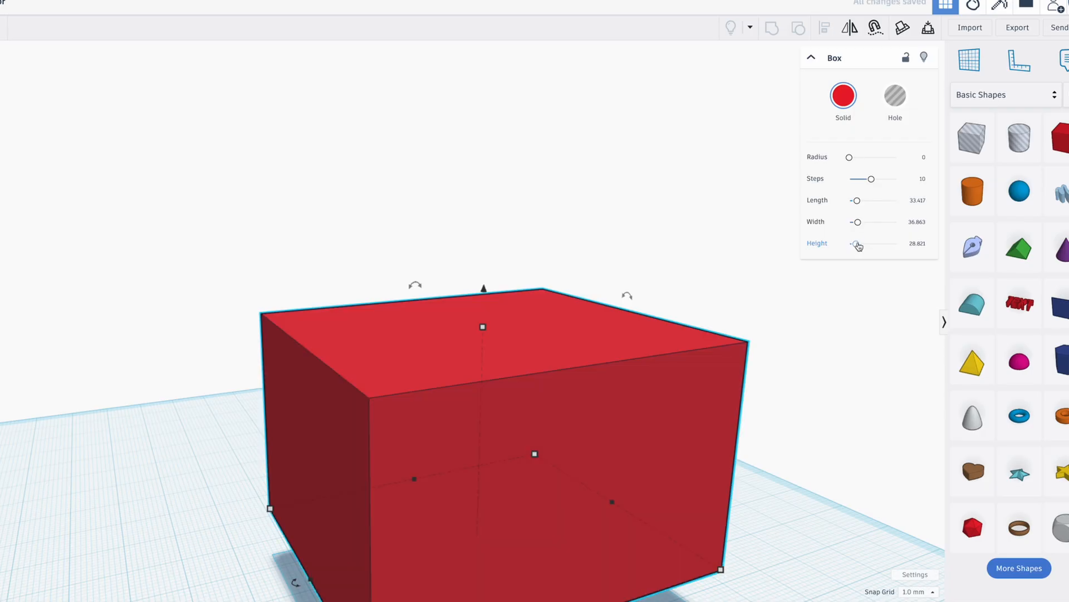
right_drag(774, 354, 753, 275)
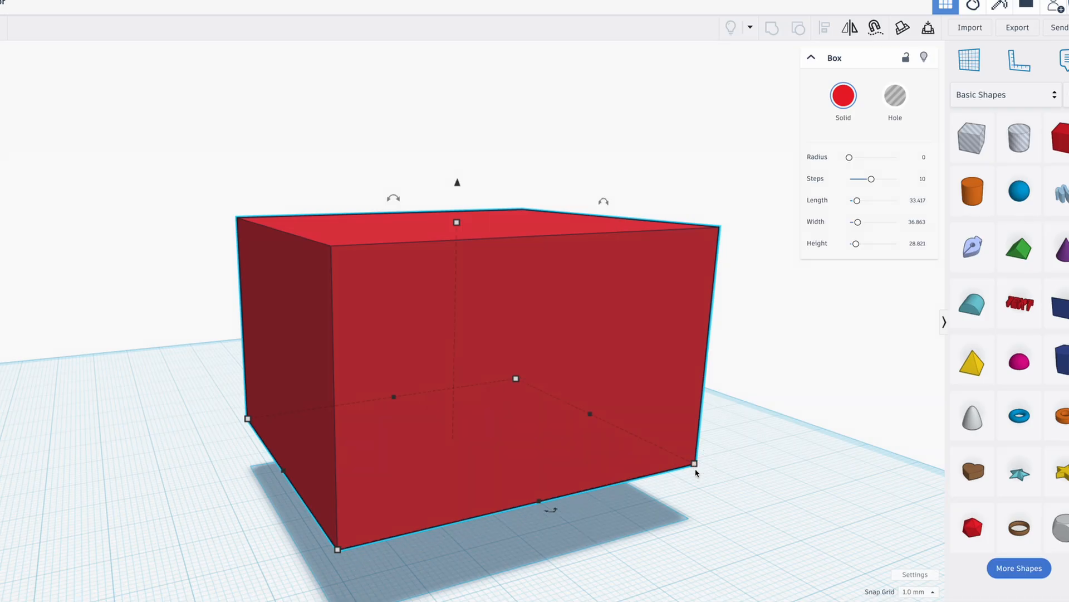
drag(695, 464, 701, 491)
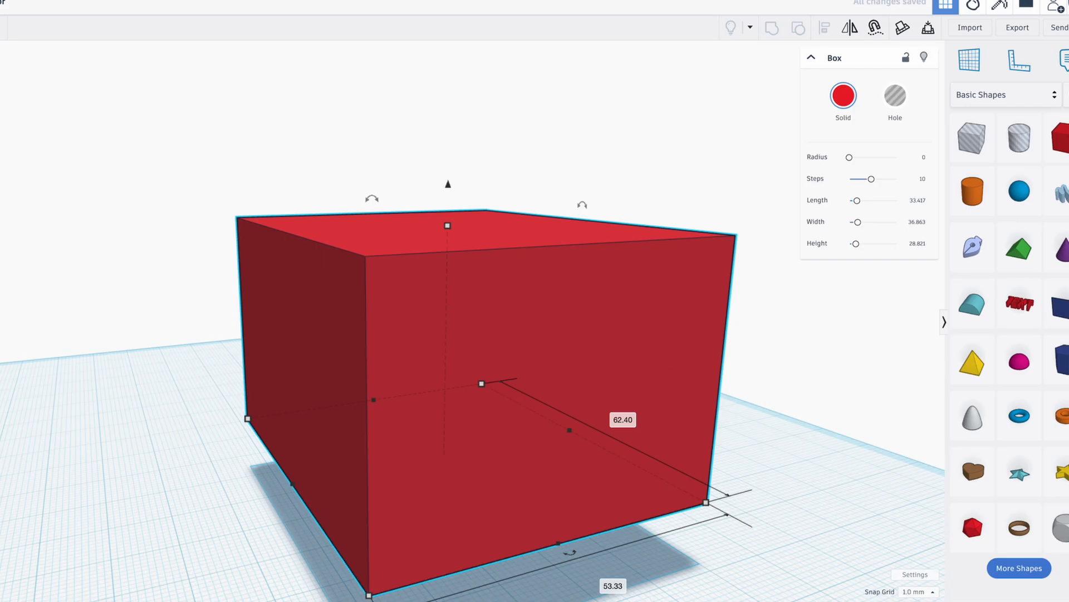
Step: Delete the box and place a cylinder on the workplane
key(Delete)
drag(973, 191, 489, 470)
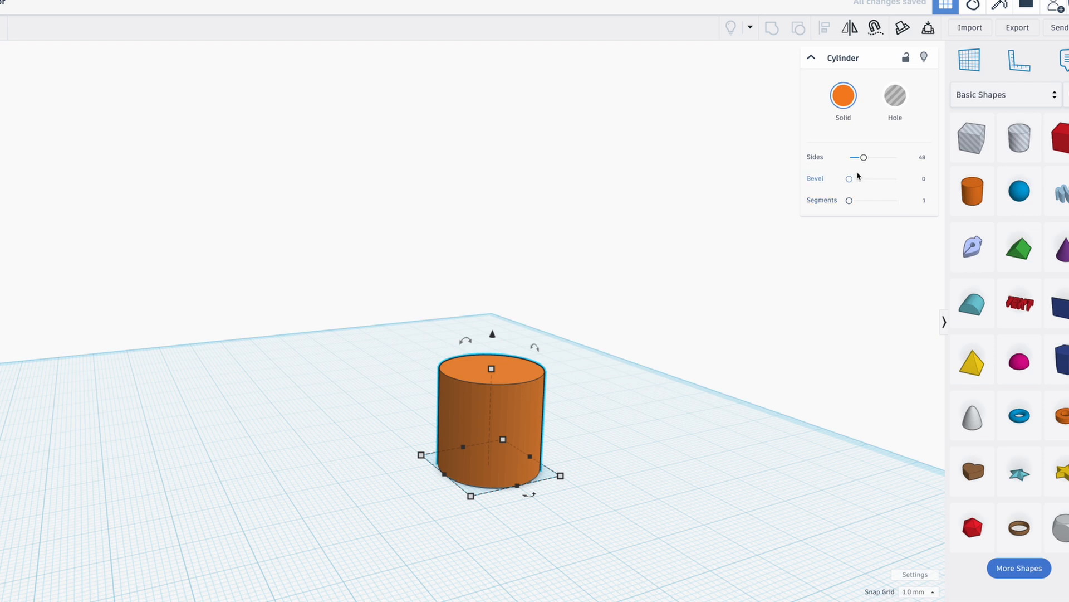
Step: Set the cylinder's bevel to 2.5 and its segments to 2, and increase its number of sides
drag(850, 179, 933, 181)
scroll(634, 344, up, 5)
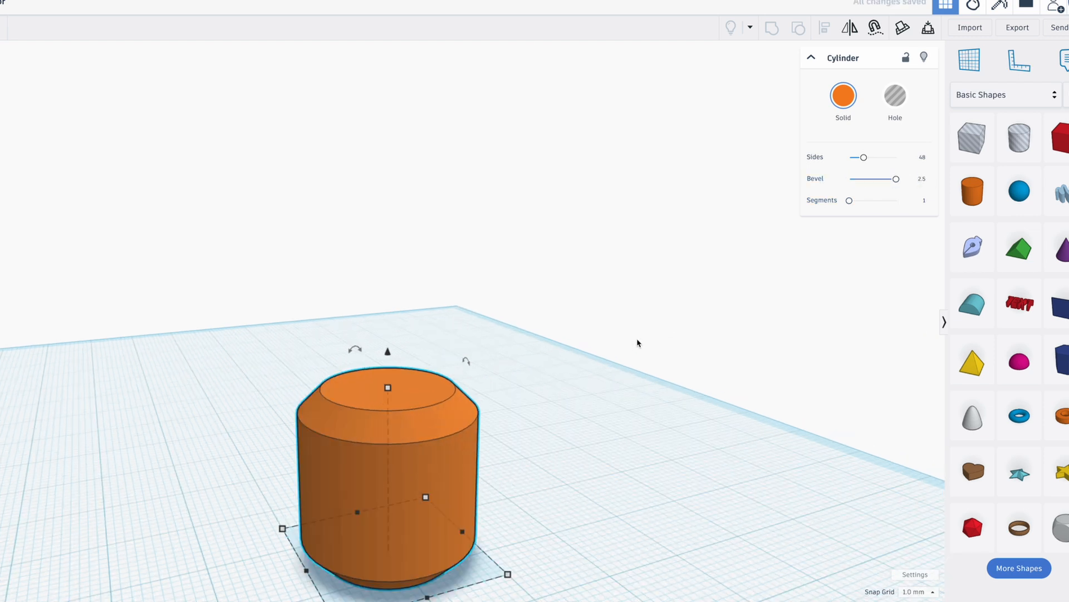
right_drag(637, 341, 686, 345)
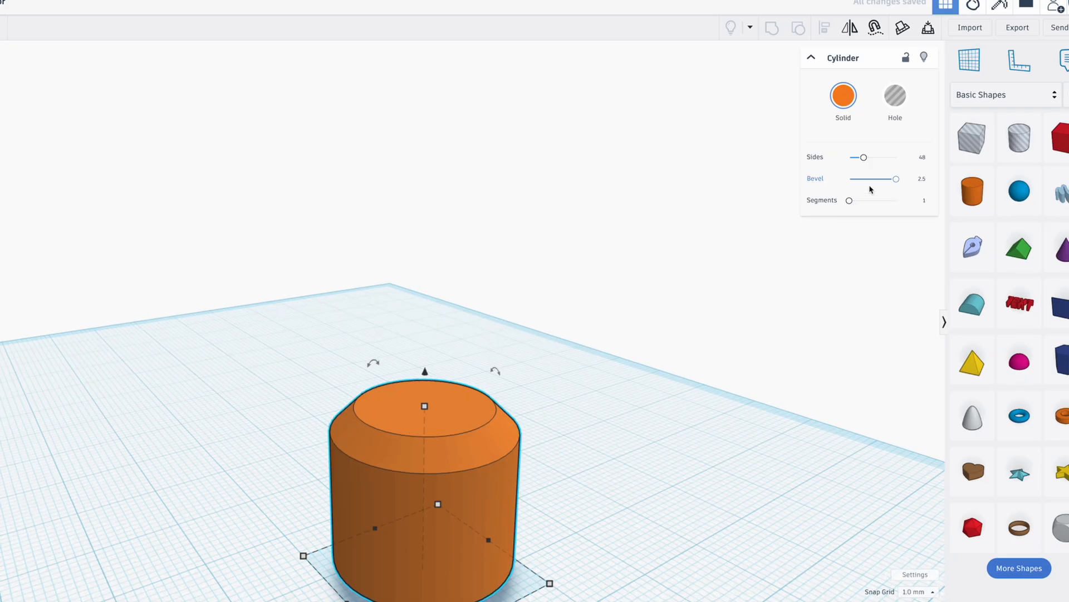
drag(852, 201, 884, 203)
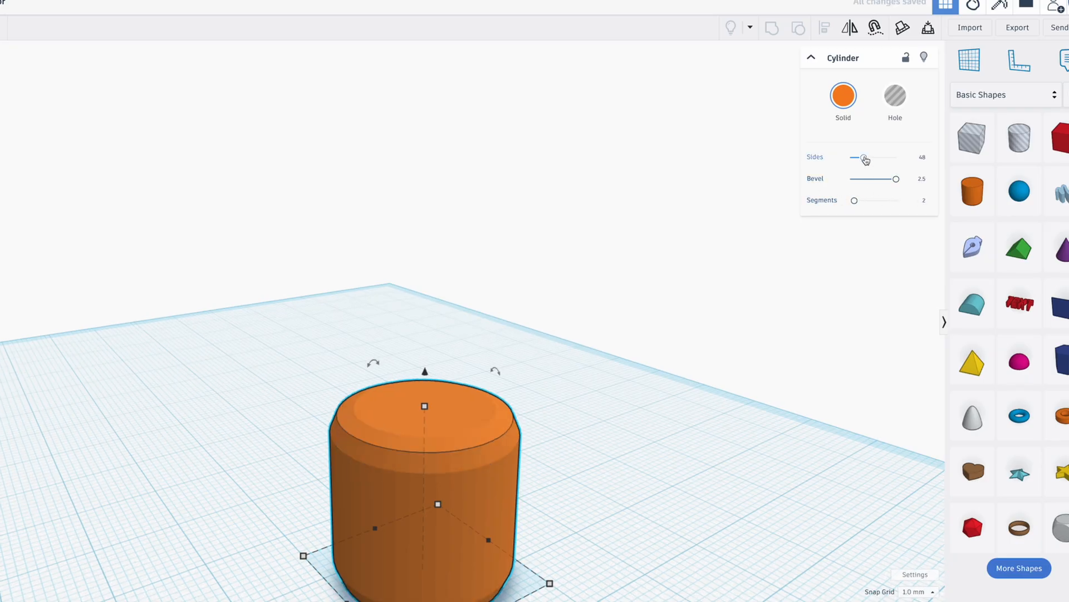
drag(865, 160, 909, 148)
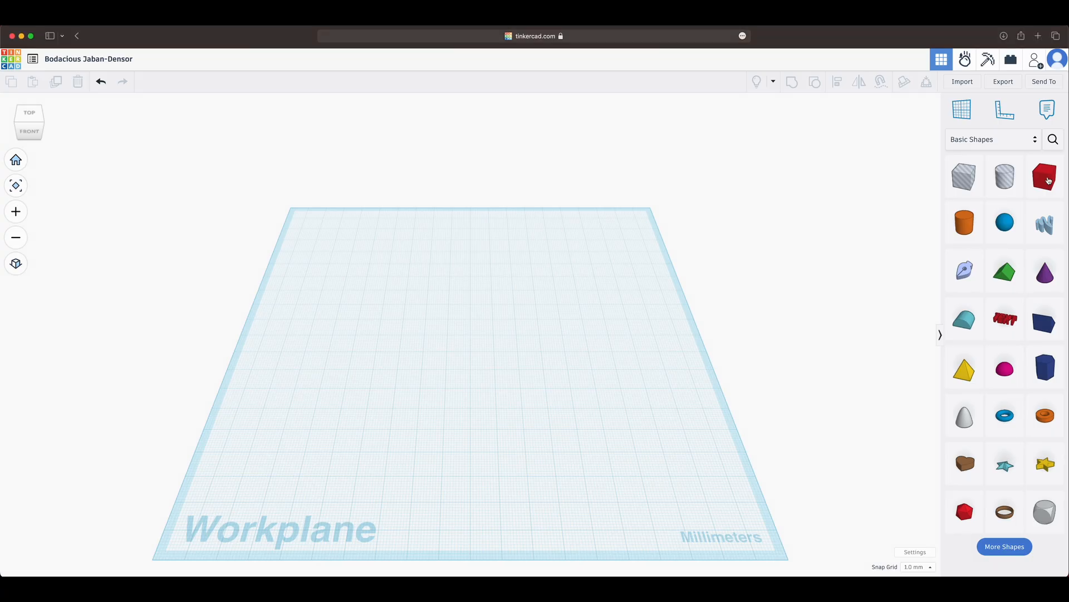
Step: Place a solid box and a cylinder side by side on the empty workplane
drag(1050, 180, 392, 334)
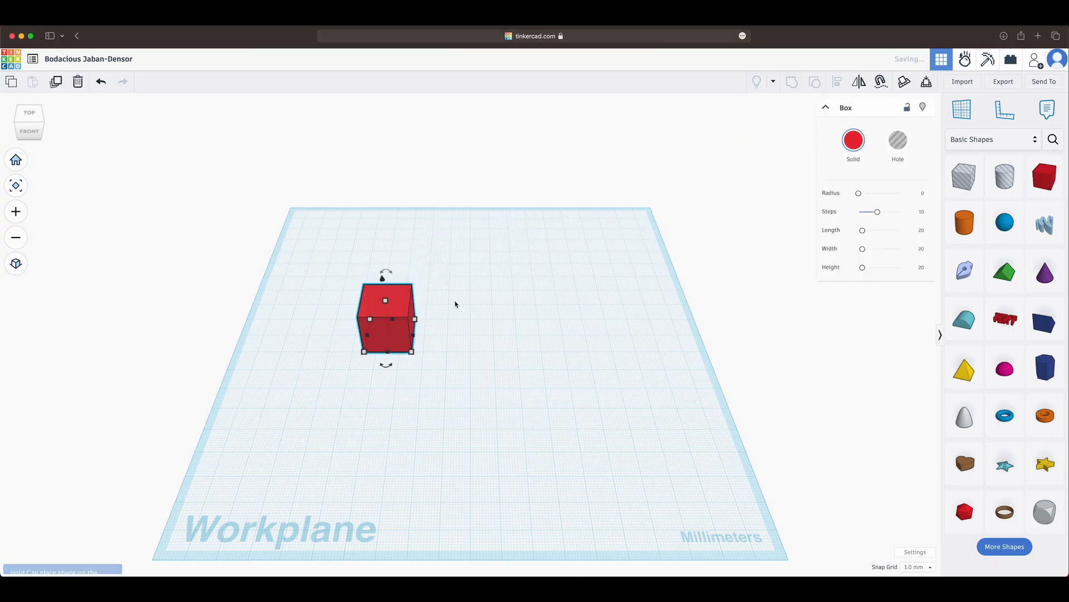
drag(962, 221, 457, 338)
scroll(398, 320, up, 5)
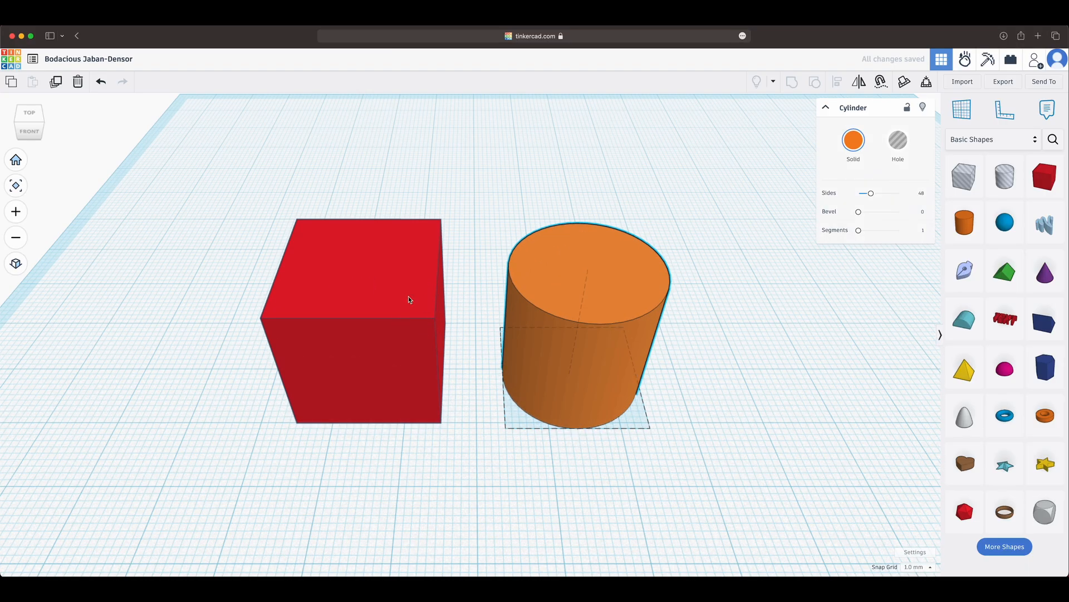
Step: Select the box and the cylinder in turn as separate objects, then clear the selection
click(409, 297)
click(550, 294)
click(423, 298)
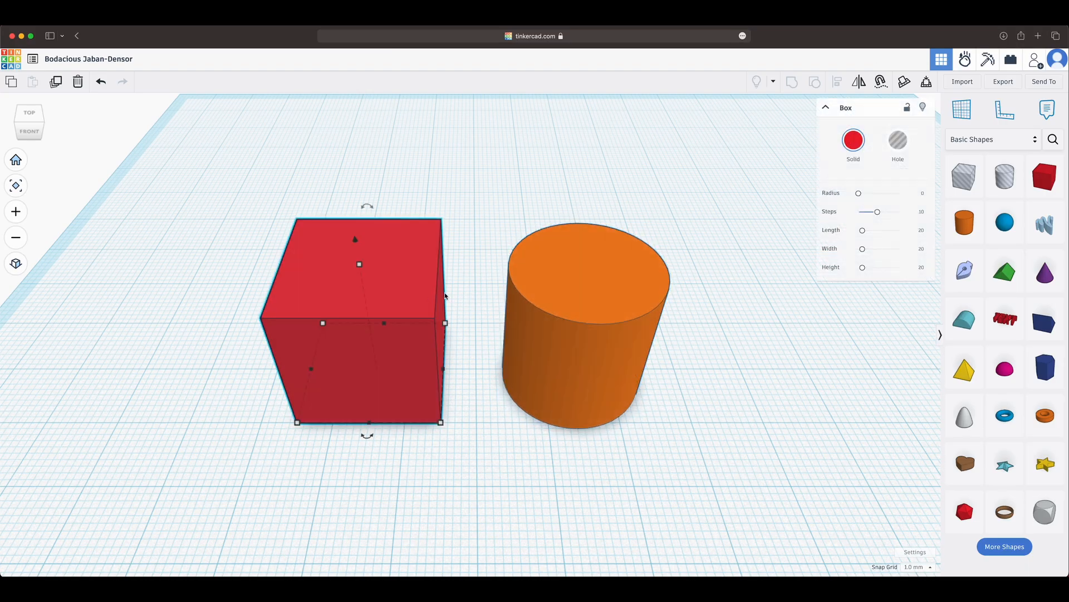
click(668, 217)
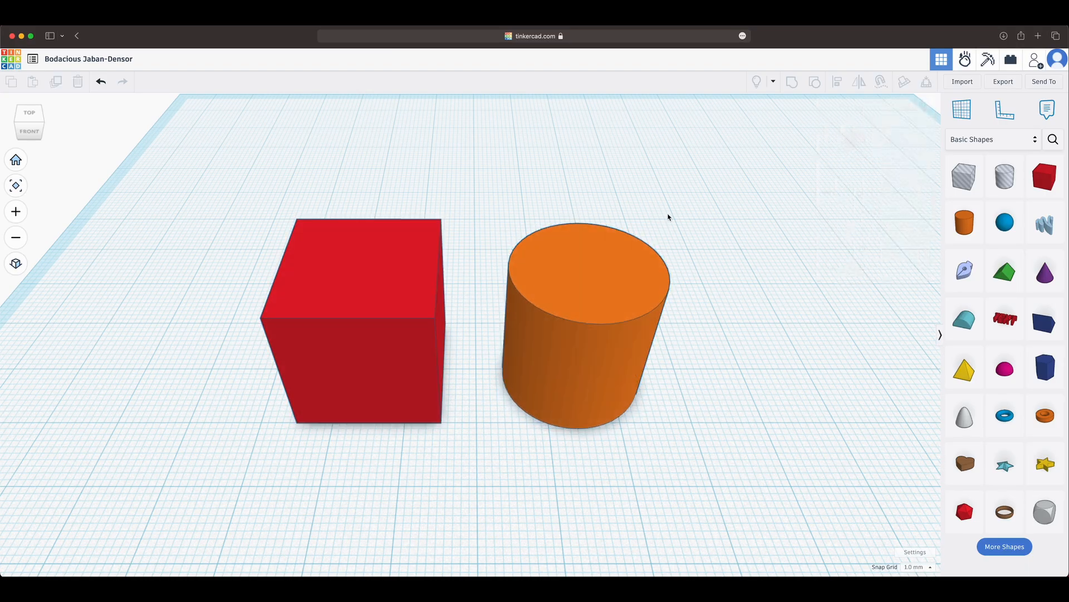
Step: Group the cylinder and the box into one shape and deselect it
click(608, 284)
shift+click(403, 277)
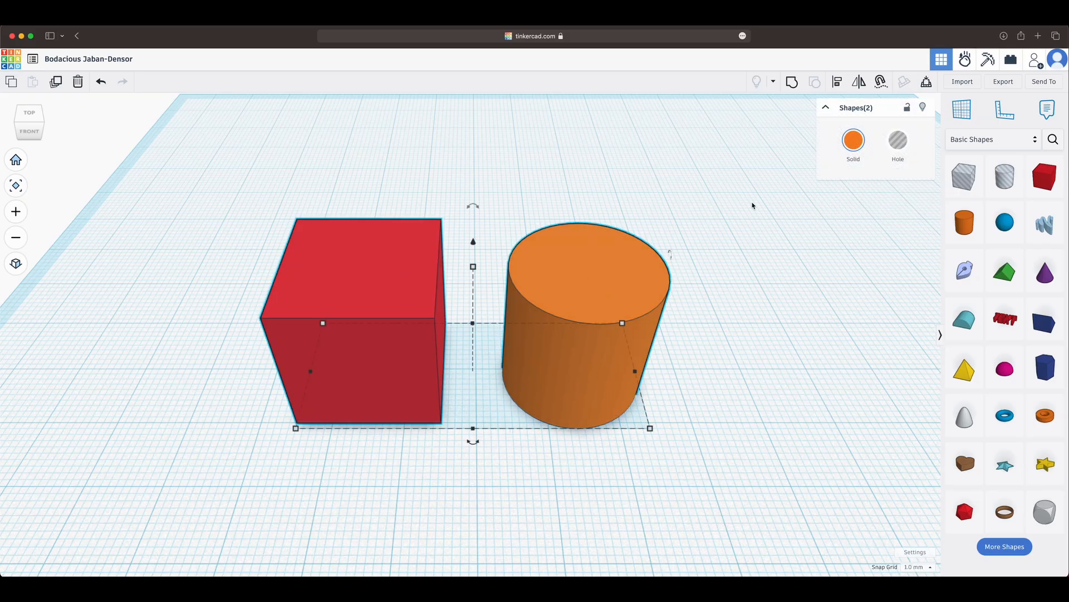
click(792, 83)
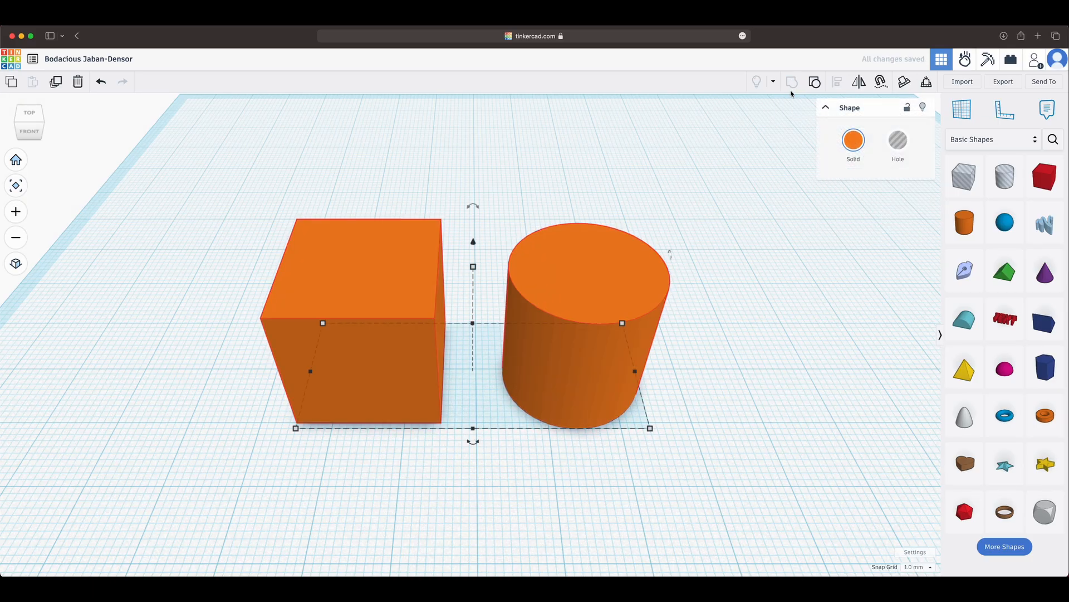
click(727, 326)
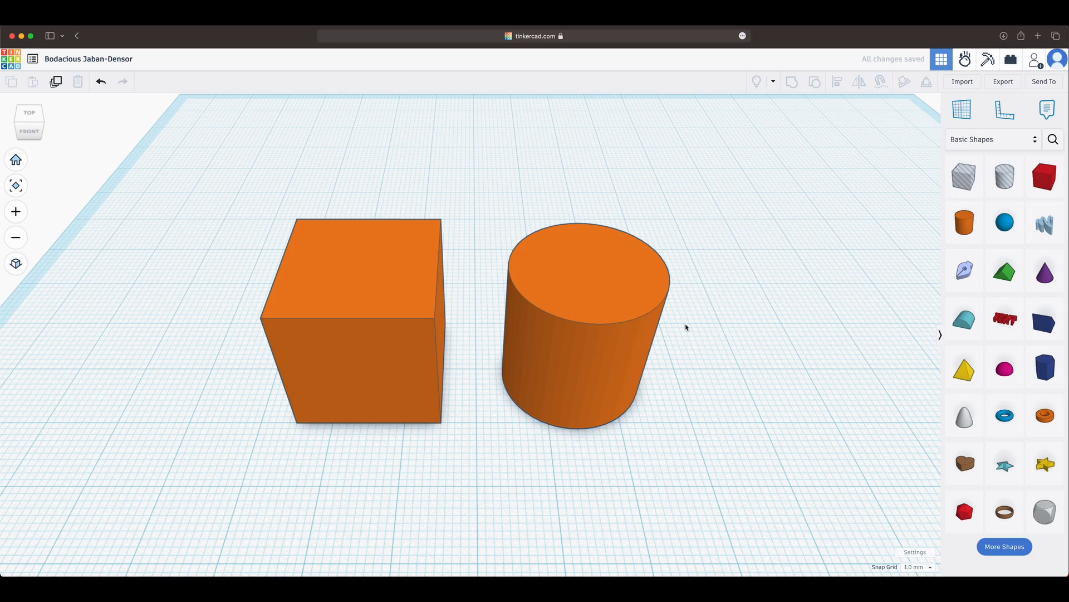
Step: Move the grouped box and cylinder together across the workplane
click(613, 312)
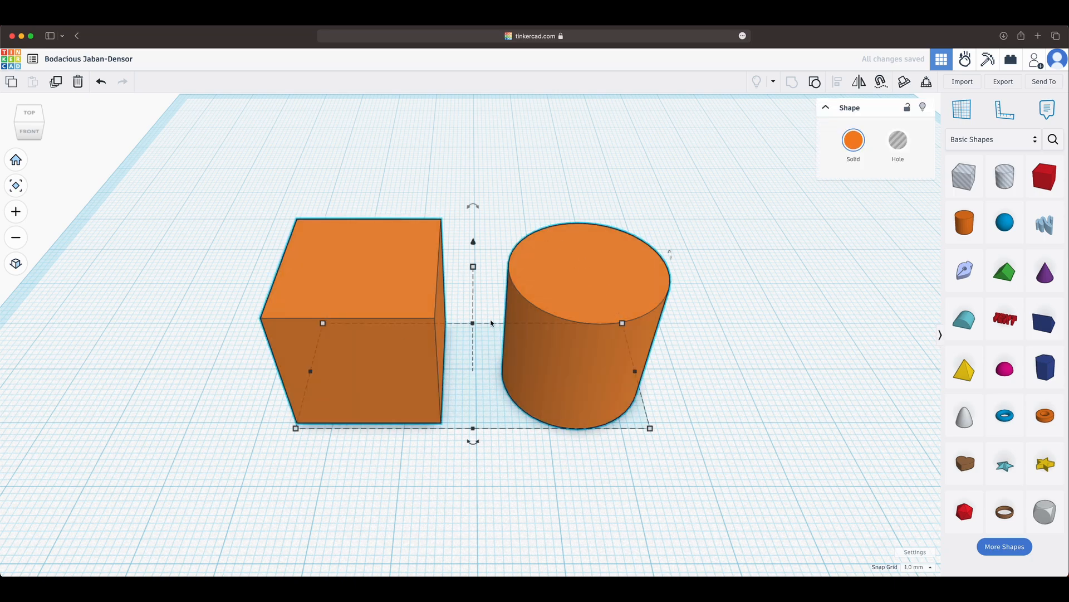
mouse_move(576, 296)
mouse_down()
mouse_move(483, 344)
mouse_move(623, 211)
mouse_move(575, 365)
mouse_move(642, 228)
mouse_move(559, 299)
mouse_move(574, 279)
mouse_up()
click(848, 274)
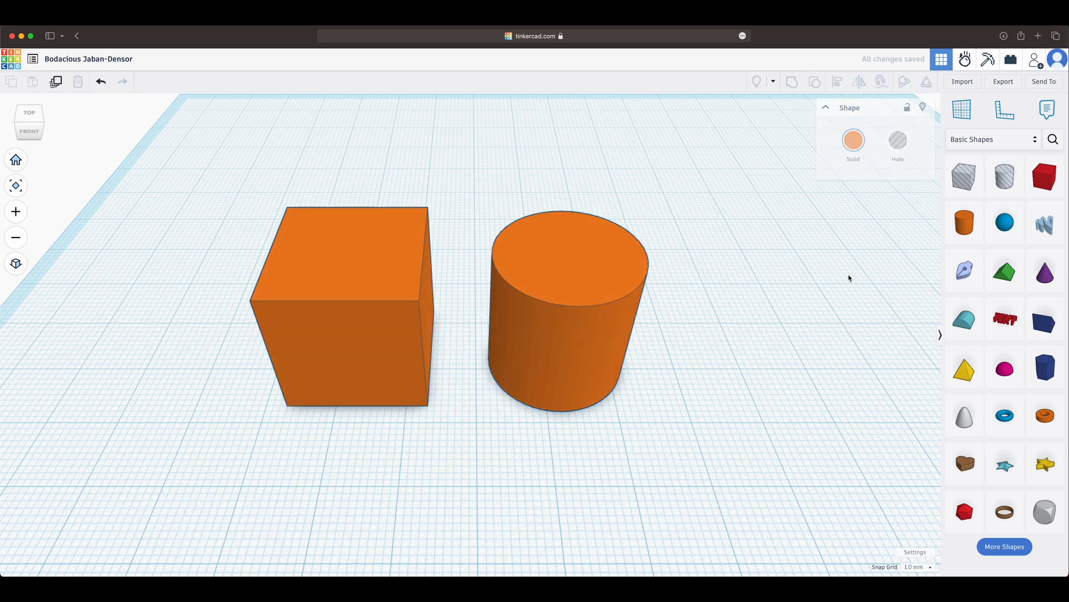
click(640, 260)
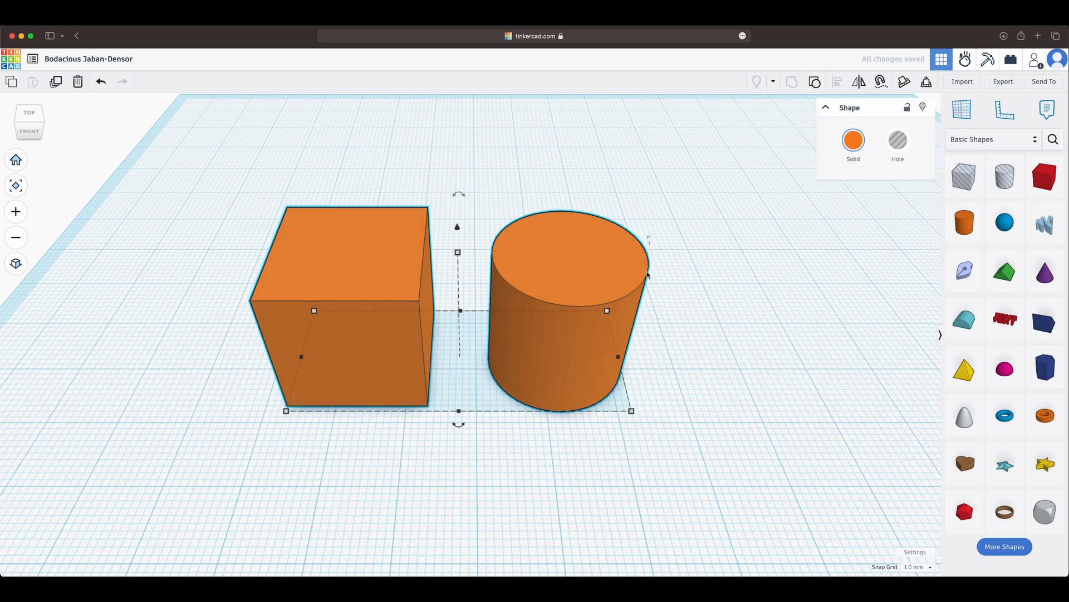
drag(587, 258, 675, 314)
Step: Stretch the grouped shape slightly in depth and height, try its rotation handles while keeping 0°, and deselect it
drag(533, 357, 538, 387)
mouse_move(541, 217)
mouse_down()
mouse_move(543, 200)
mouse_move(541, 211)
mouse_up()
mouse_move(533, 155)
mouse_move(533, 155)
mouse_down()
mouse_move(597, 186)
mouse_move(535, 164)
mouse_up()
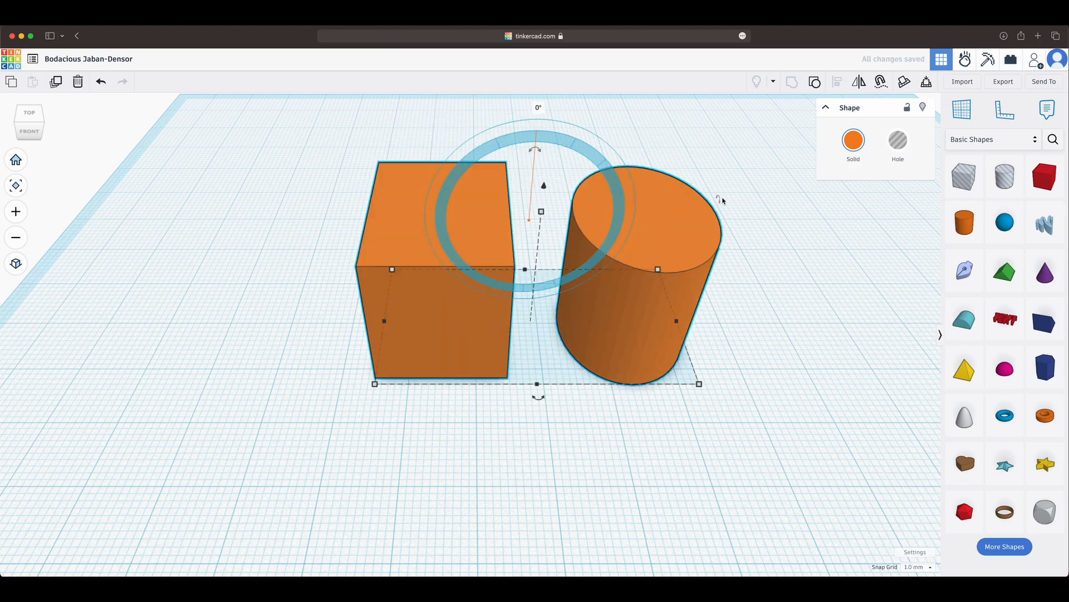
mouse_move(723, 206)
mouse_down()
mouse_move(723, 323)
mouse_move(724, 205)
mouse_up()
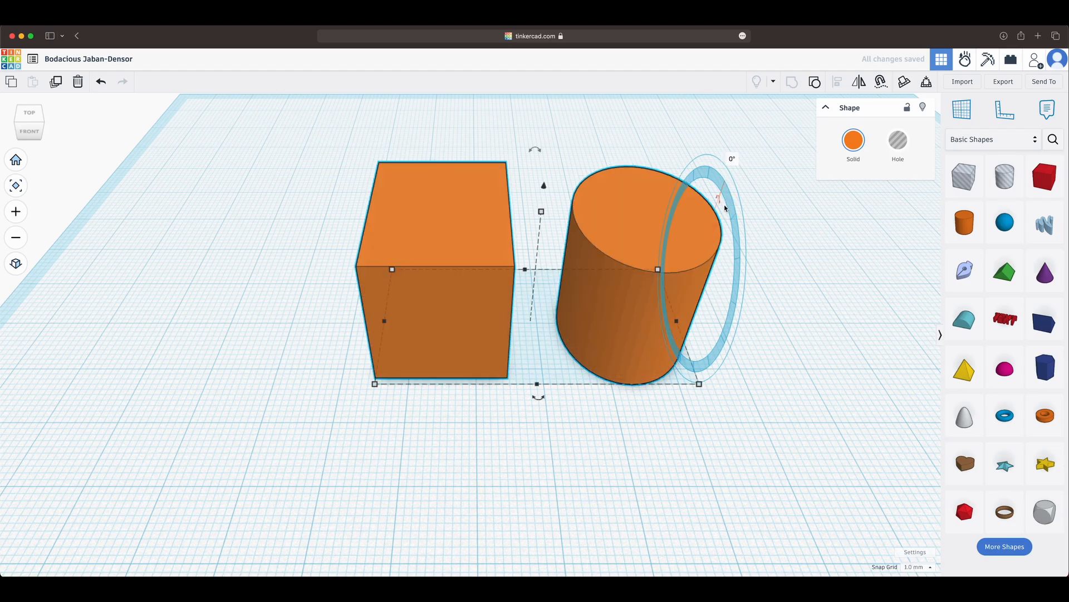
click(793, 189)
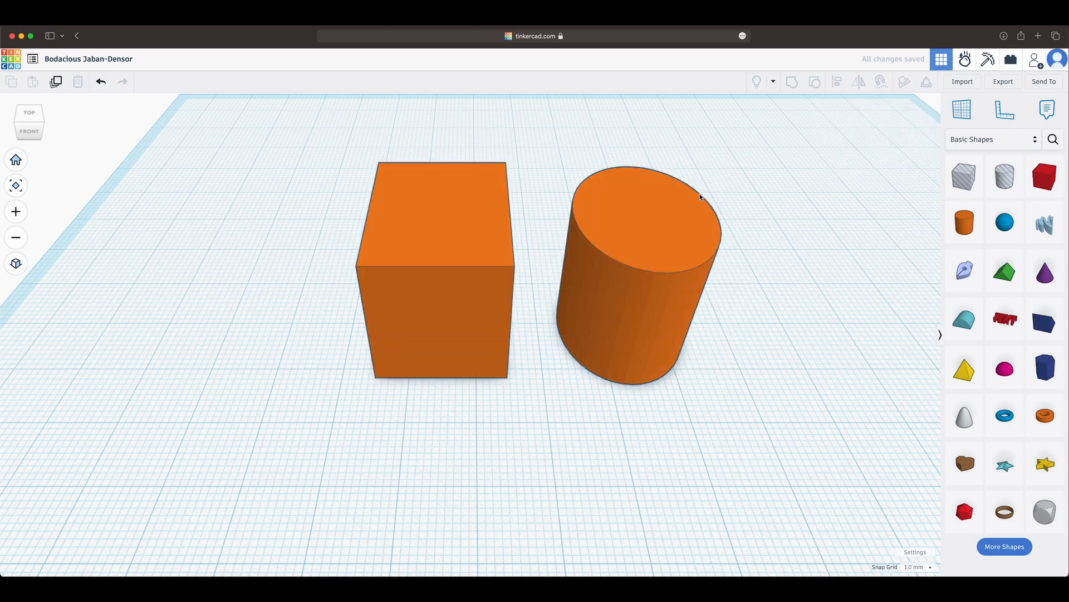
Step: Ungroup the box and cylinder, and move the cylinder alone about 7 mm away from the box and 2 mm toward the front
click(672, 226)
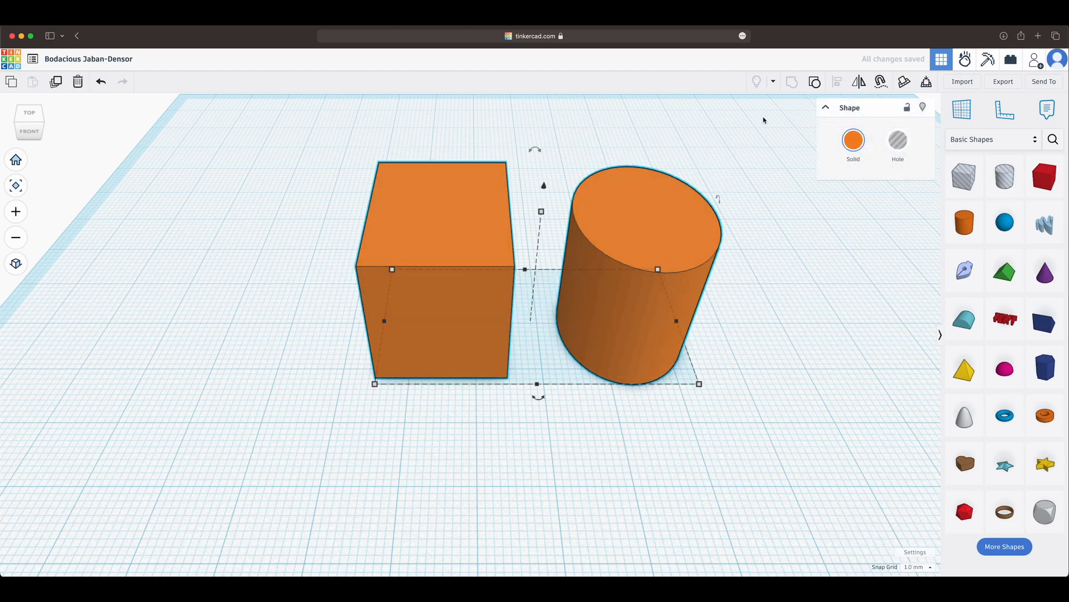
click(816, 84)
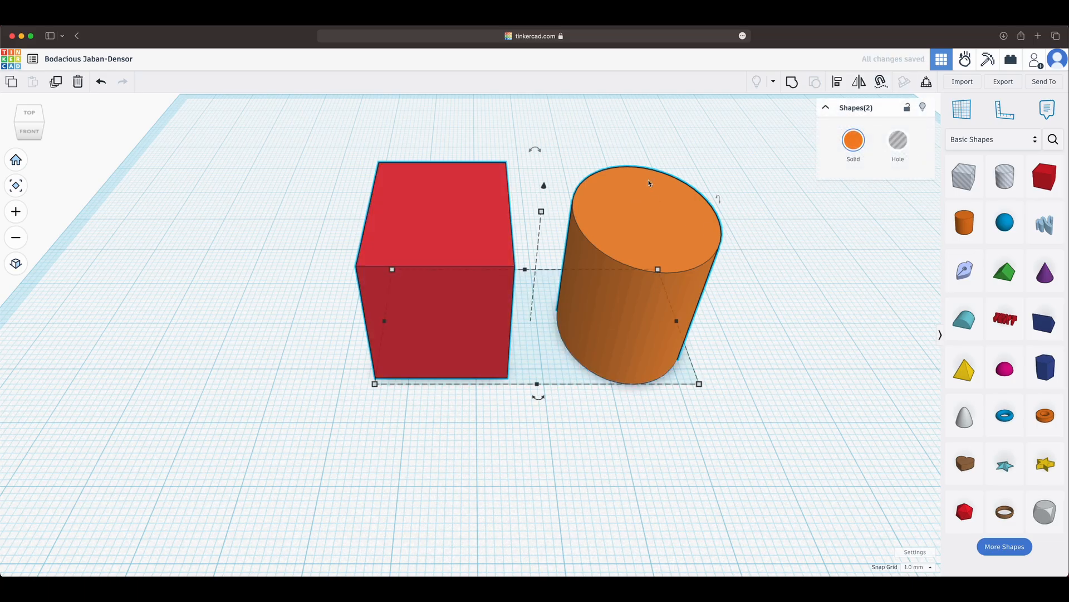
right_drag(649, 183, 409, 158)
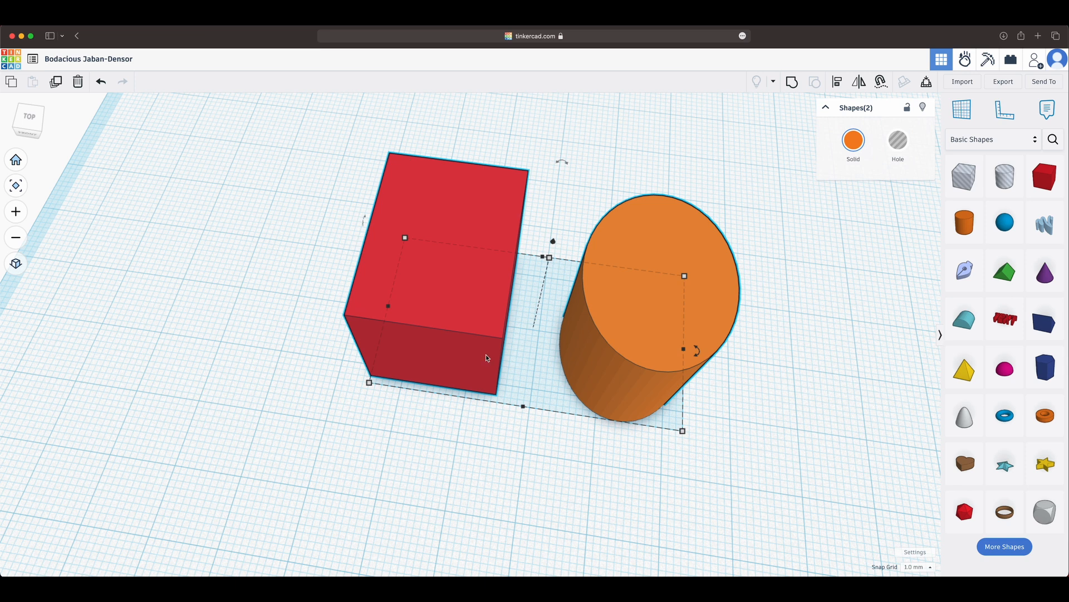
right_drag(847, 467, 873, 401)
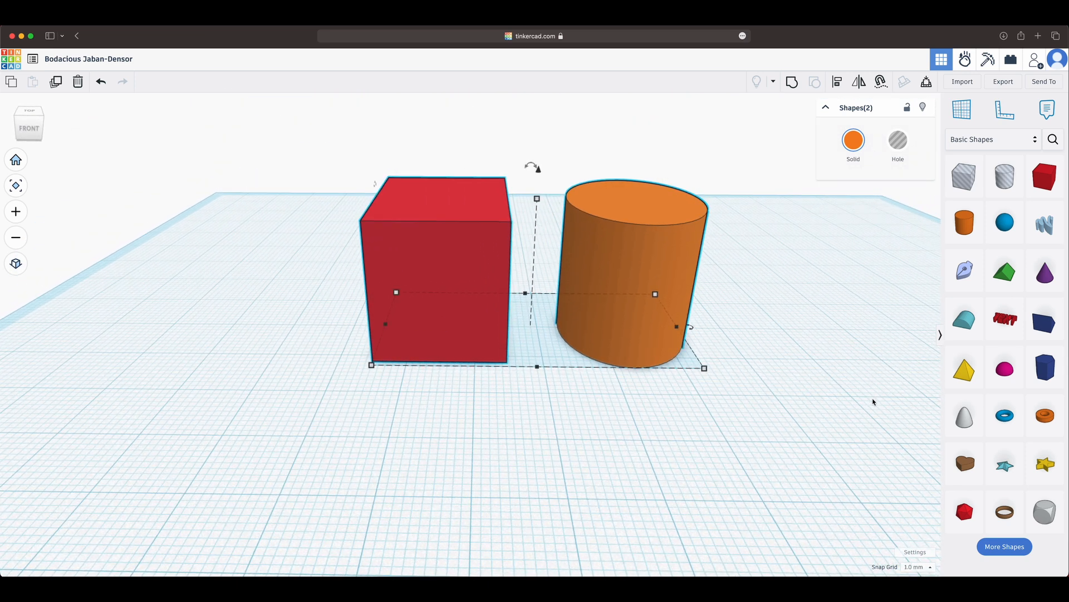
click(735, 287)
drag(642, 287, 715, 279)
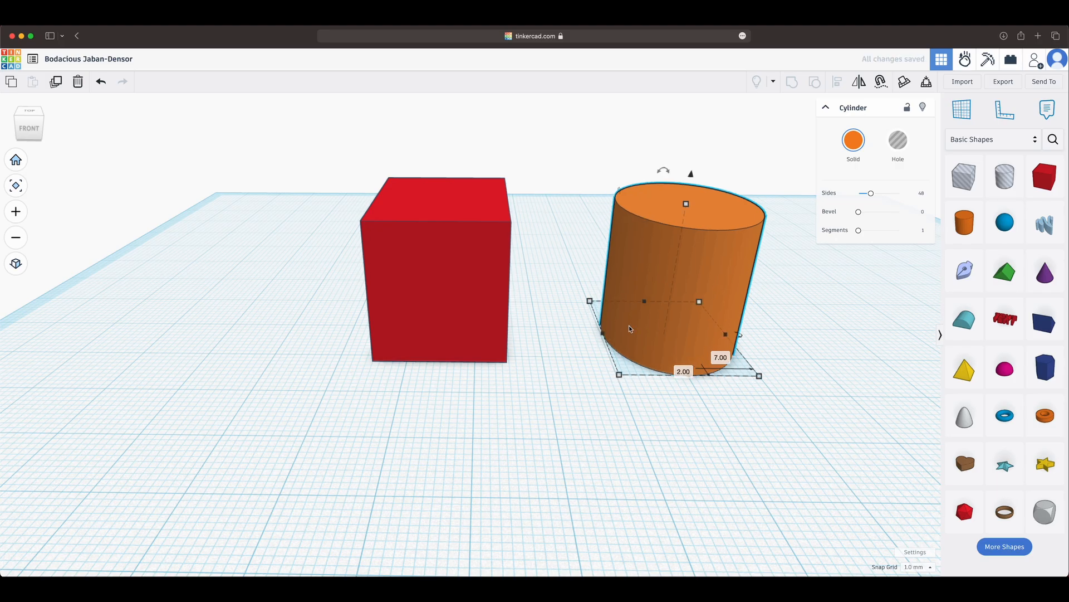
Step: Move the box across the workplane and rotate the cylinder 90° so it lies on its side
drag(488, 301, 516, 282)
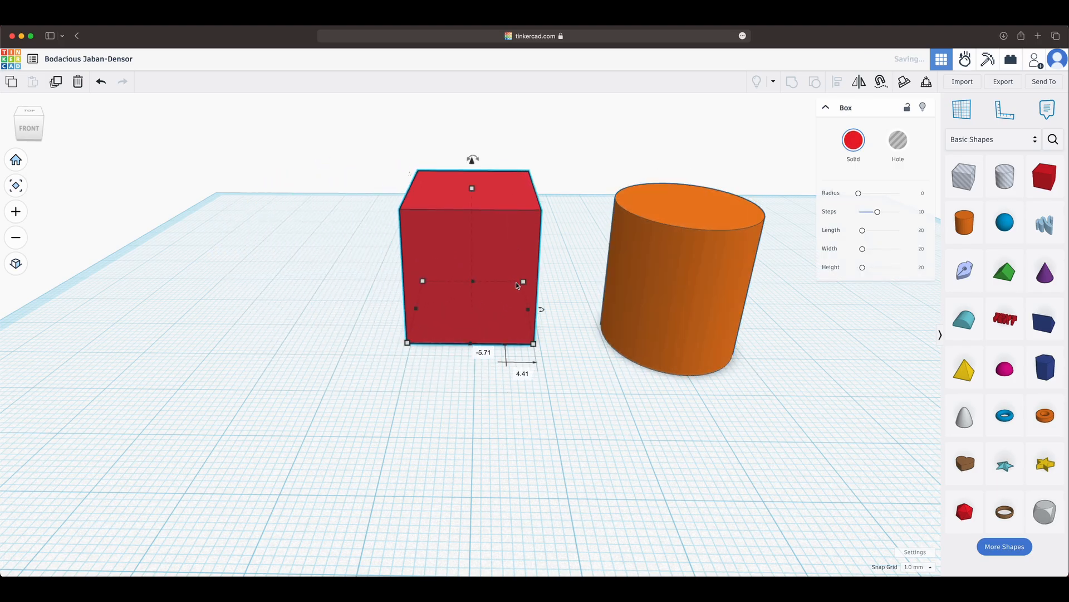
click(18, 162)
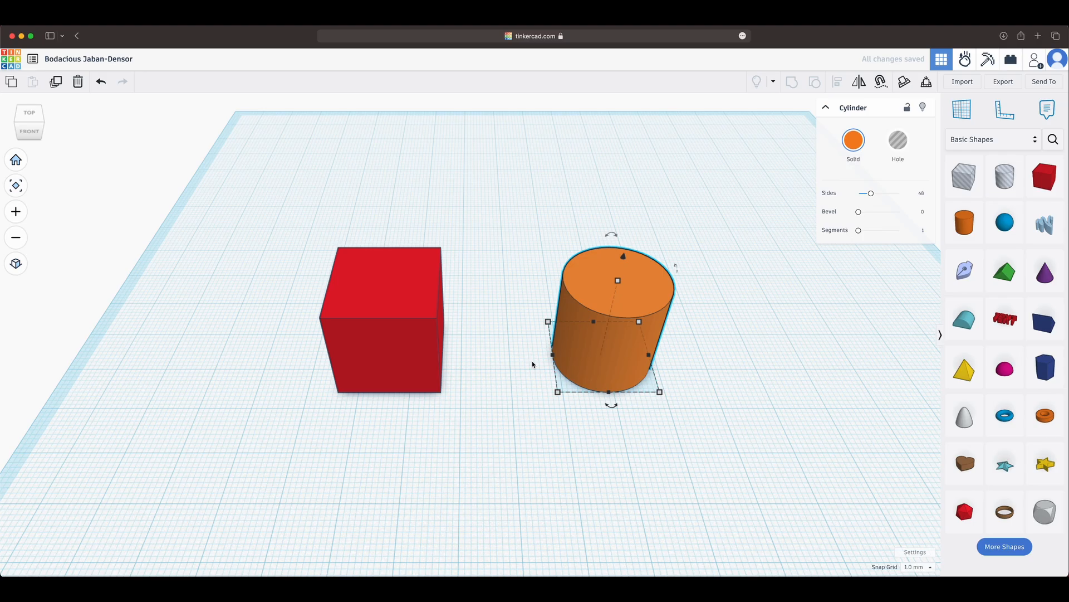
right_drag(533, 365, 353, 351)
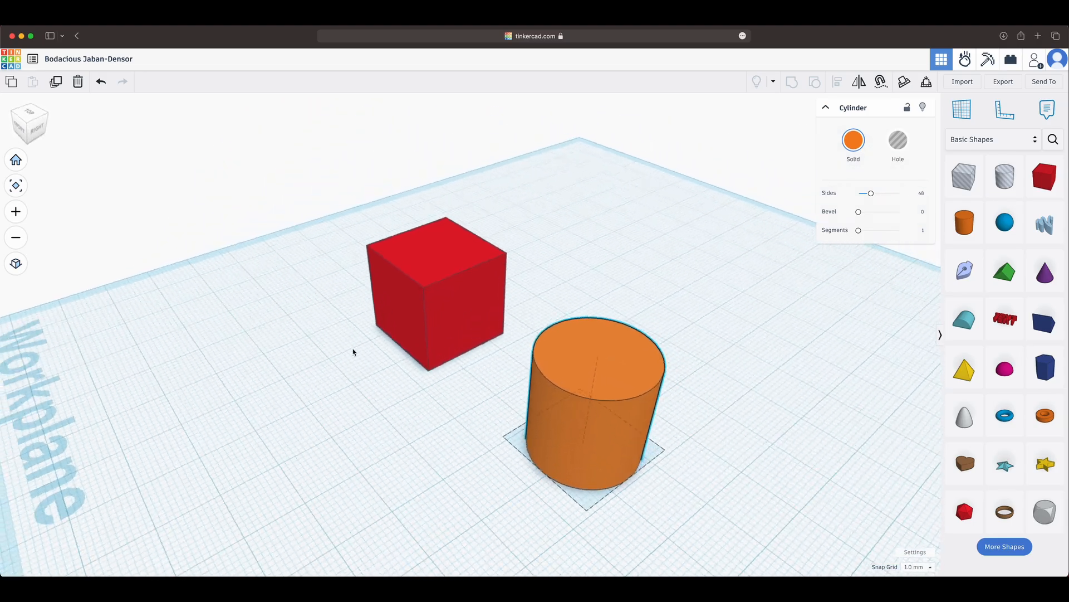
drag(640, 322, 684, 418)
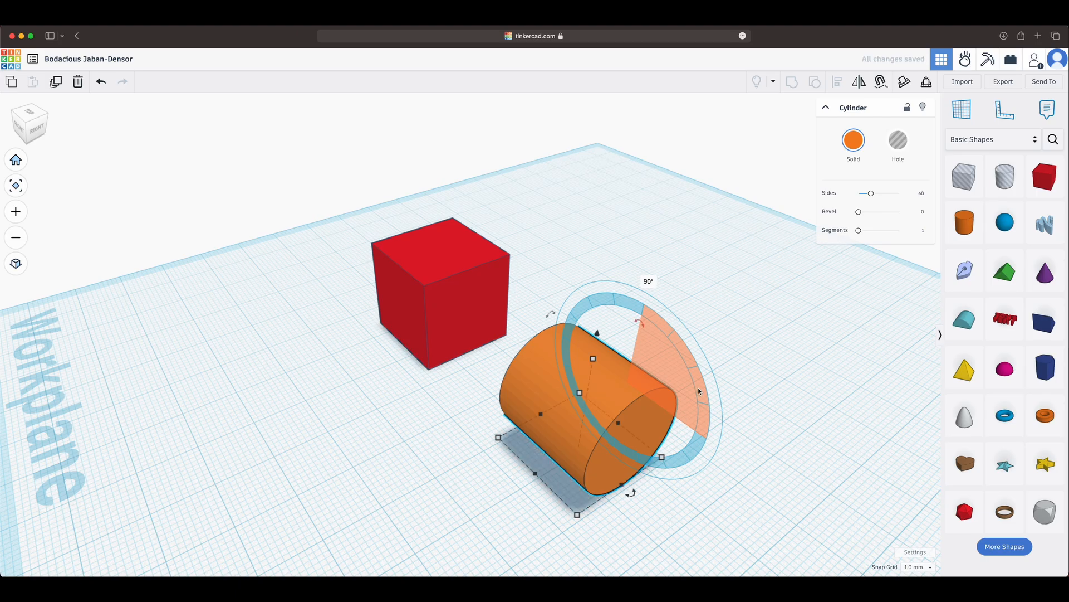
right_drag(767, 350, 821, 353)
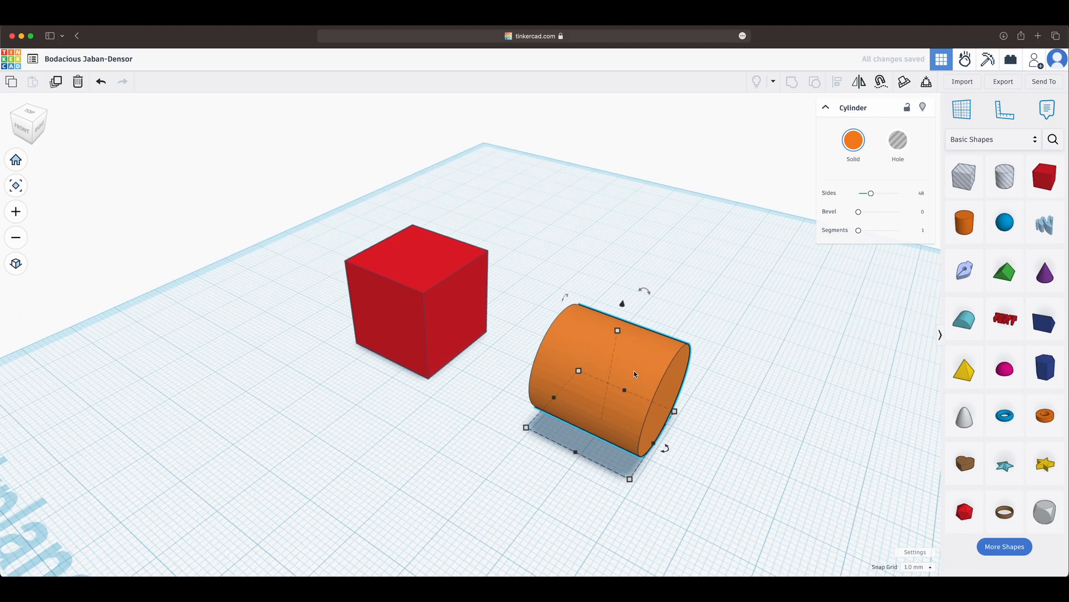
Step: Move the lying cylinder against the side of the box, group the two into one shape and deselect it
drag(639, 370, 520, 320)
right_drag(607, 271, 741, 317)
drag(268, 201, 569, 421)
click(791, 85)
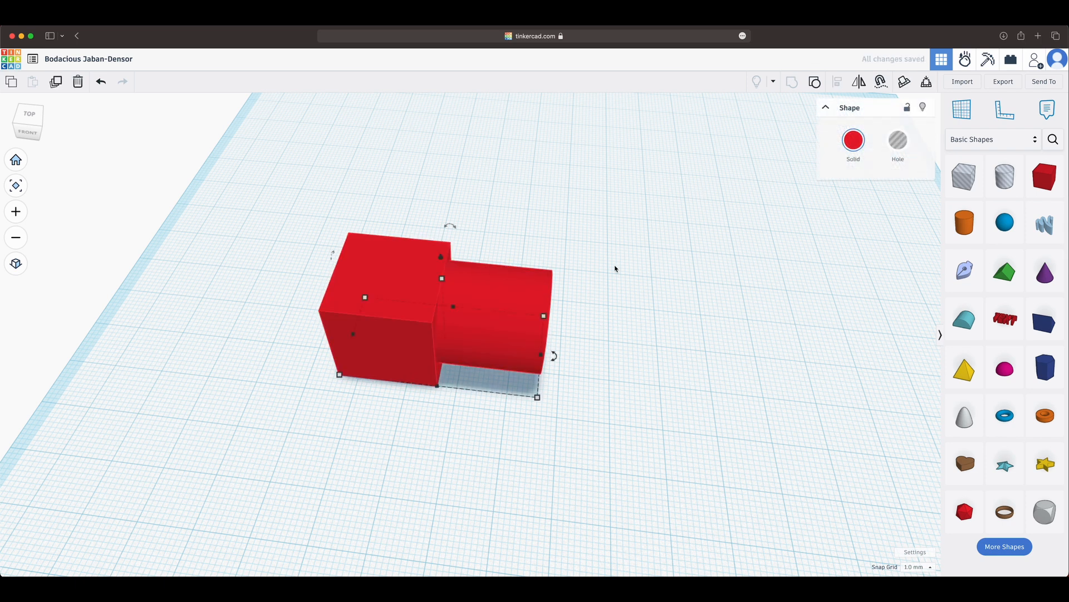
click(613, 268)
Step: Rotate the grouped shape 90° so the box stands above the cylinder, and raise it 10 mm onto the workplane
click(504, 286)
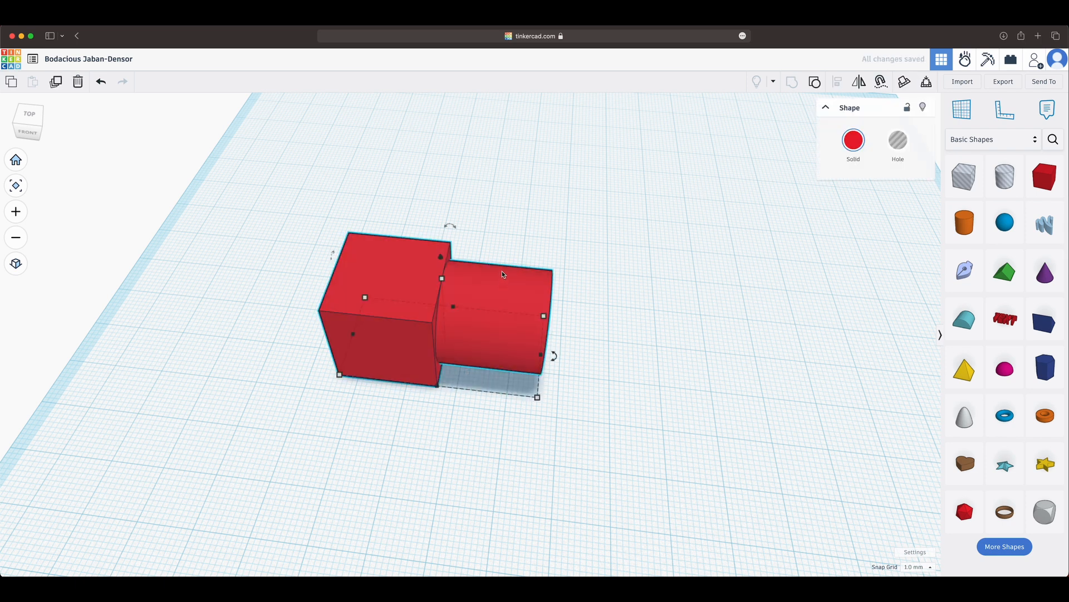
mouse_move(449, 227)
mouse_move(449, 228)
mouse_down()
mouse_move(467, 223)
mouse_move(518, 278)
mouse_move(457, 216)
mouse_up()
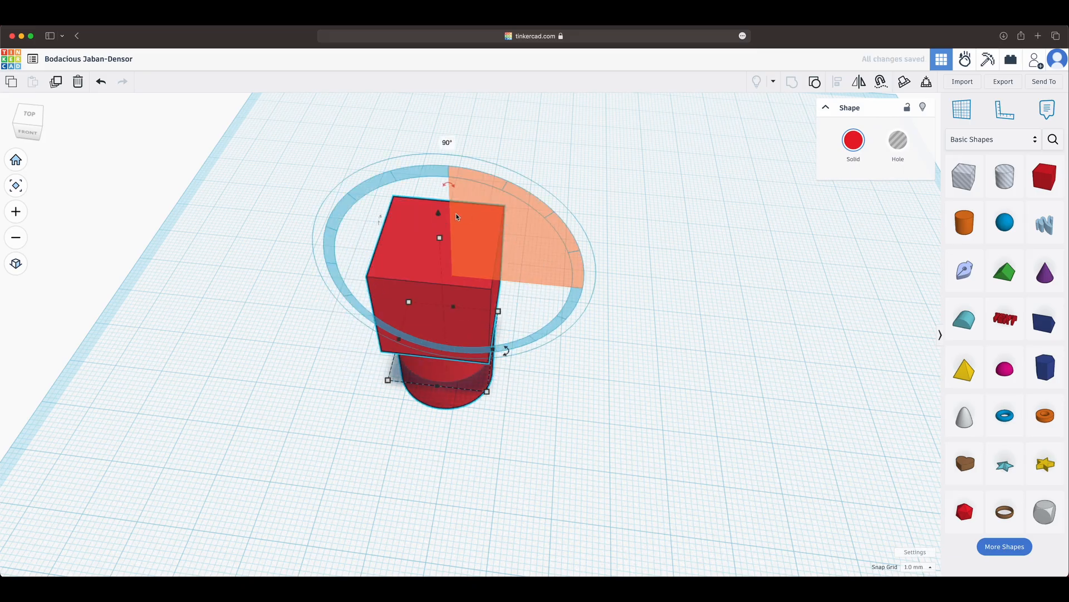
click(588, 207)
right_drag(504, 273, 578, 234)
click(460, 296)
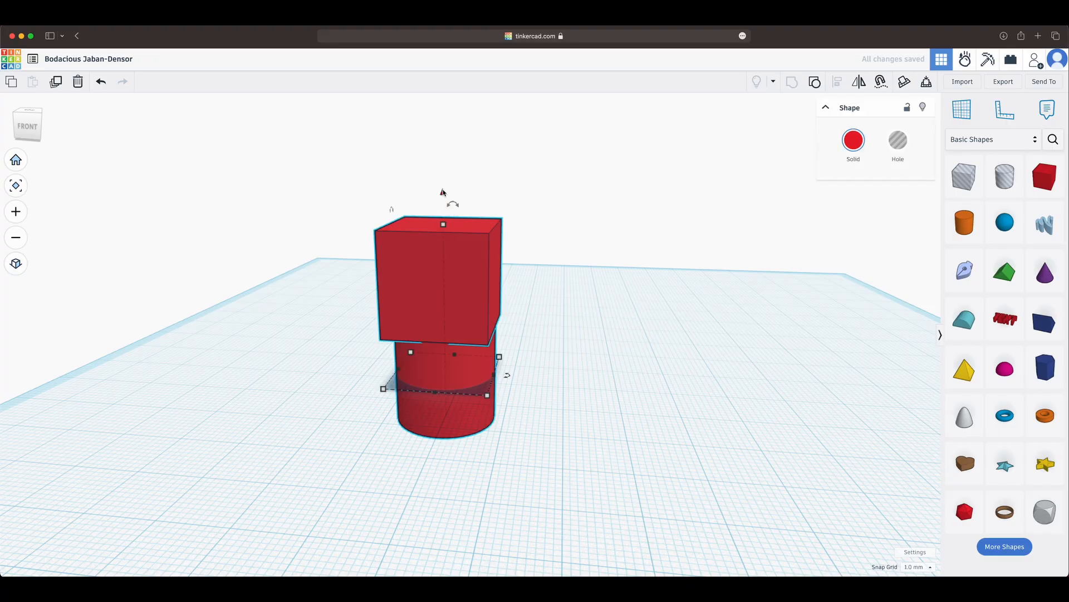
drag(443, 192, 443, 134)
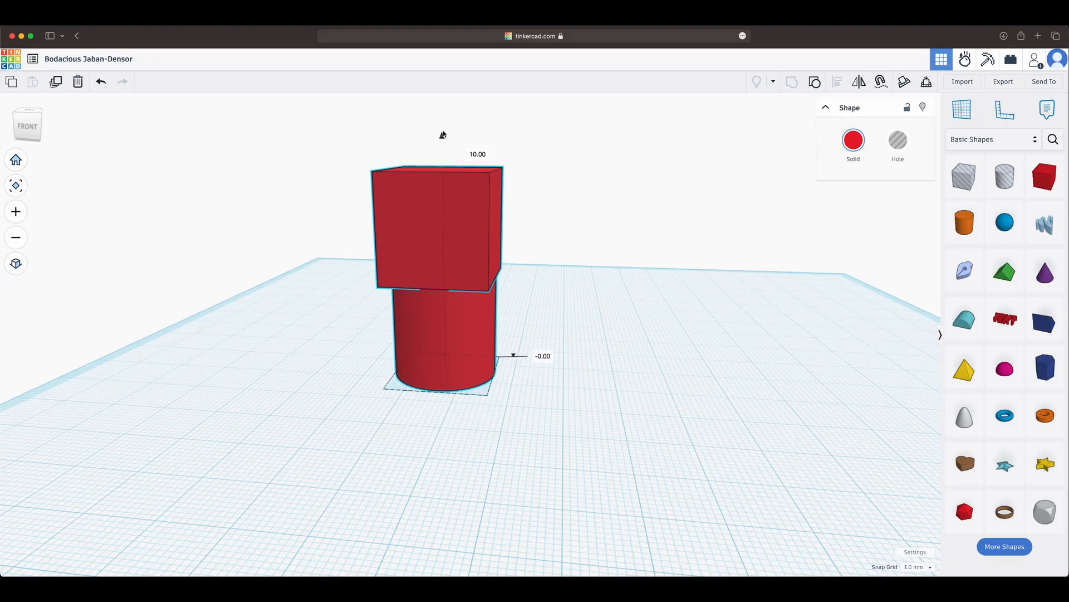
click(530, 246)
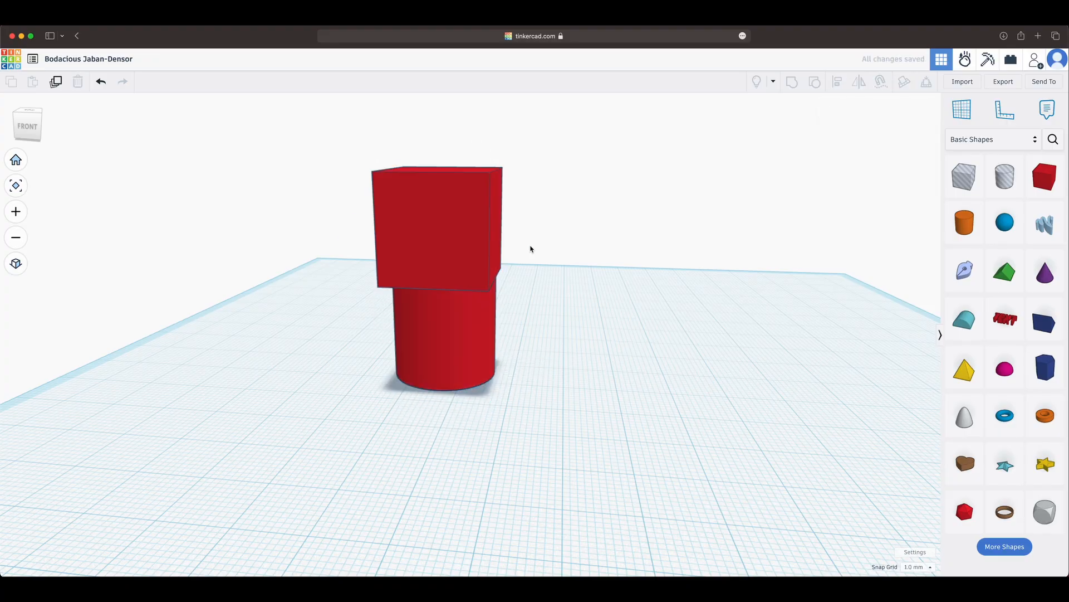
Step: Resize the grouped shape's footprint to 27 × 17 mm, reduce it to about 18 × 15 mm, and lower its height
right_drag(531, 248, 466, 361)
click(465, 361)
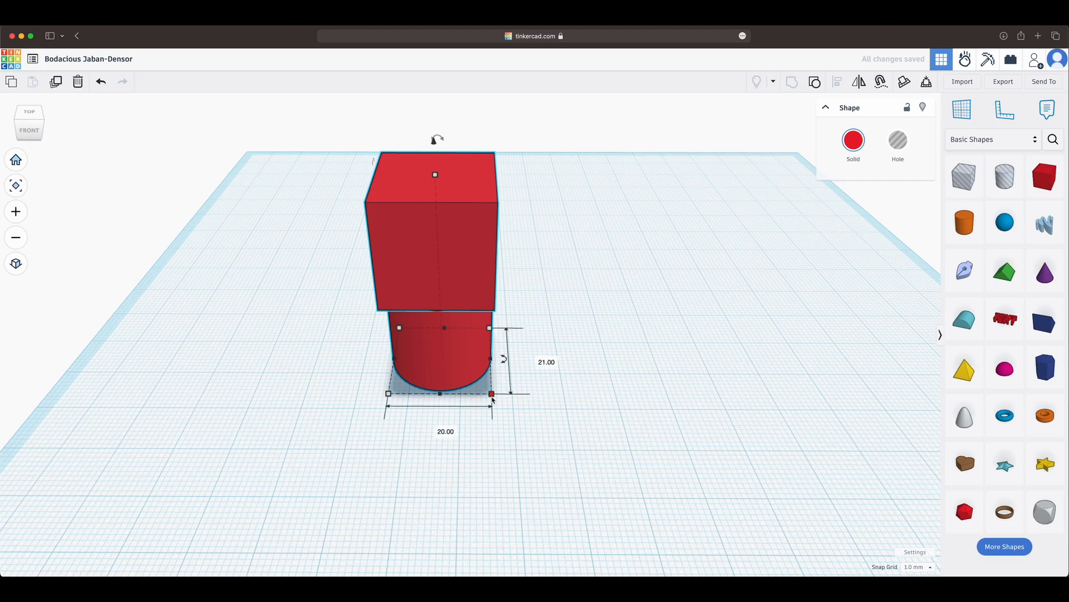
drag(492, 395, 526, 379)
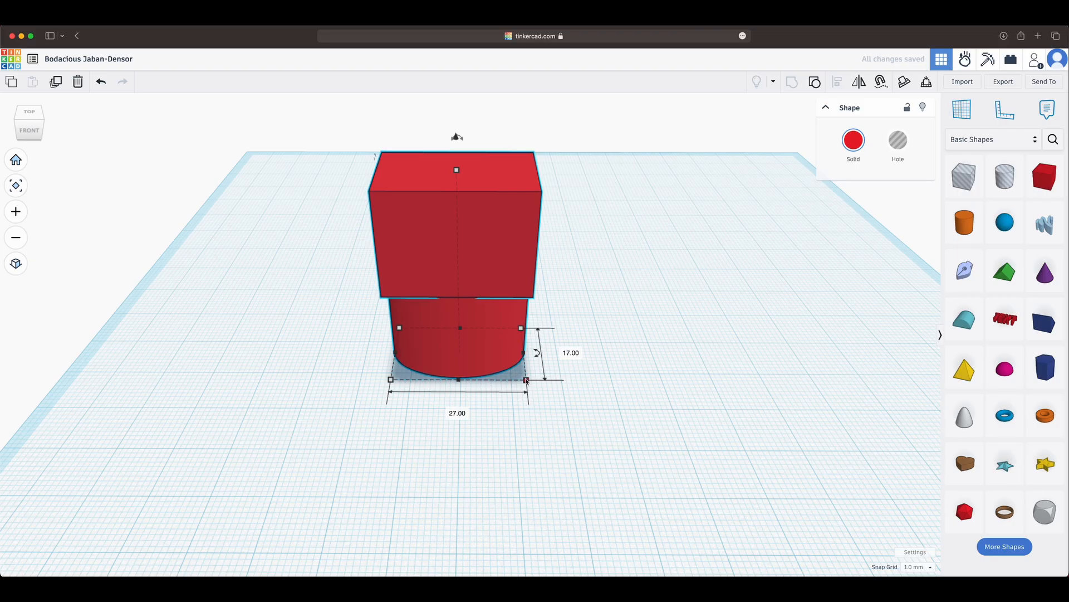
drag(527, 380, 483, 375)
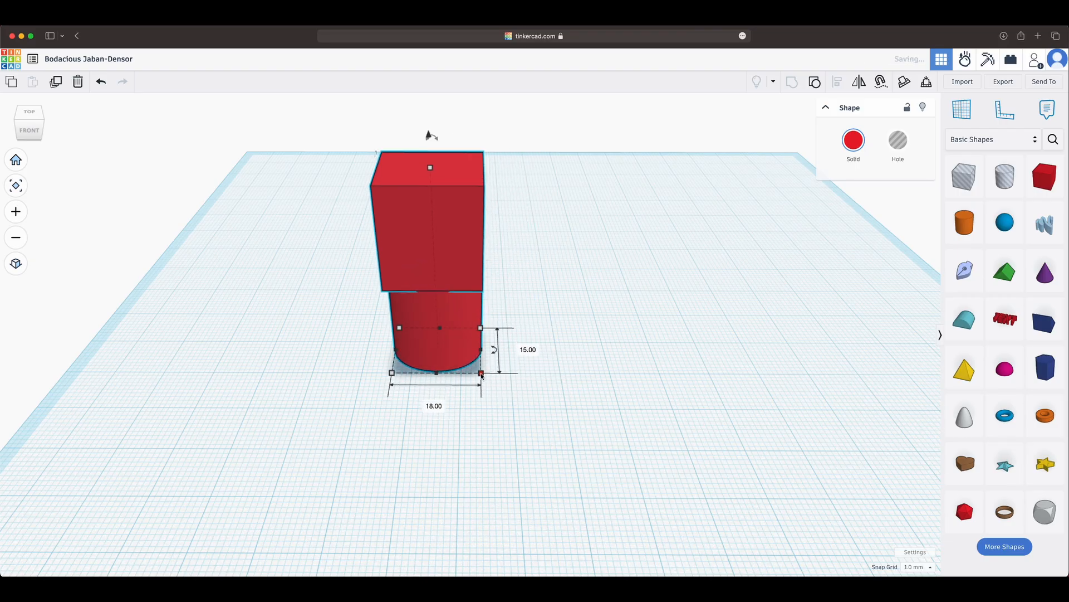
mouse_move(432, 168)
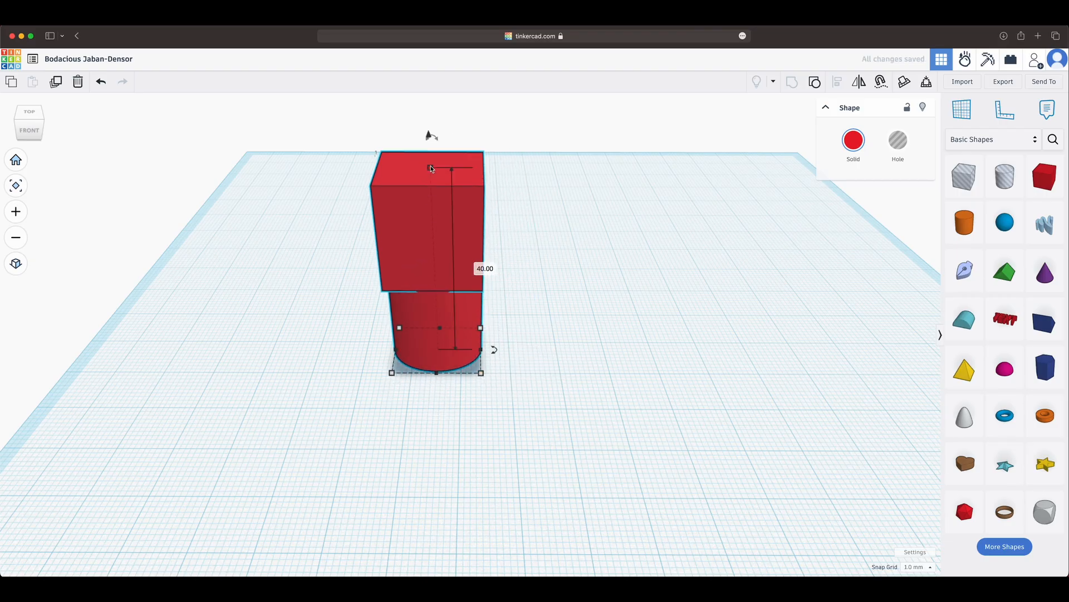
drag(432, 168, 434, 232)
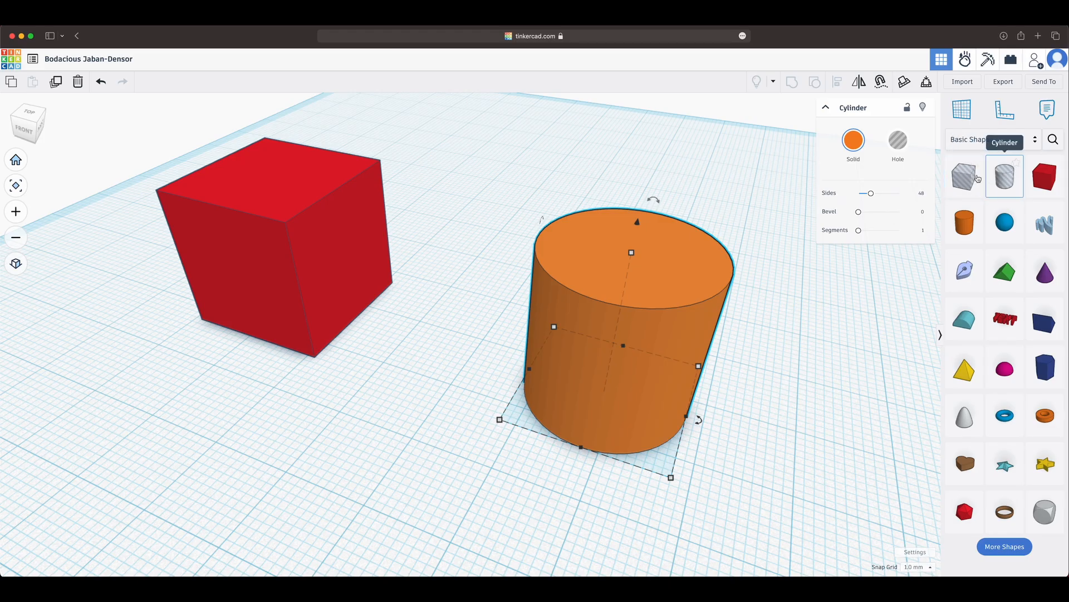
Step: Cut a half-round recess into the box by turning the cylinder into a hole, moving it 38 mm into the box and grouping both
click(898, 141)
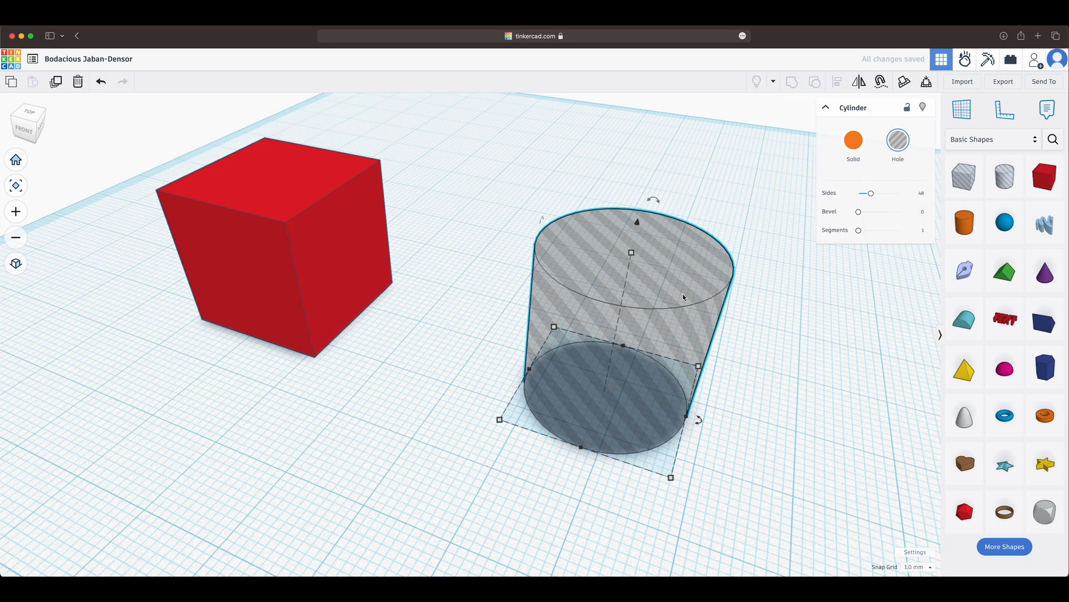
drag(683, 293, 351, 216)
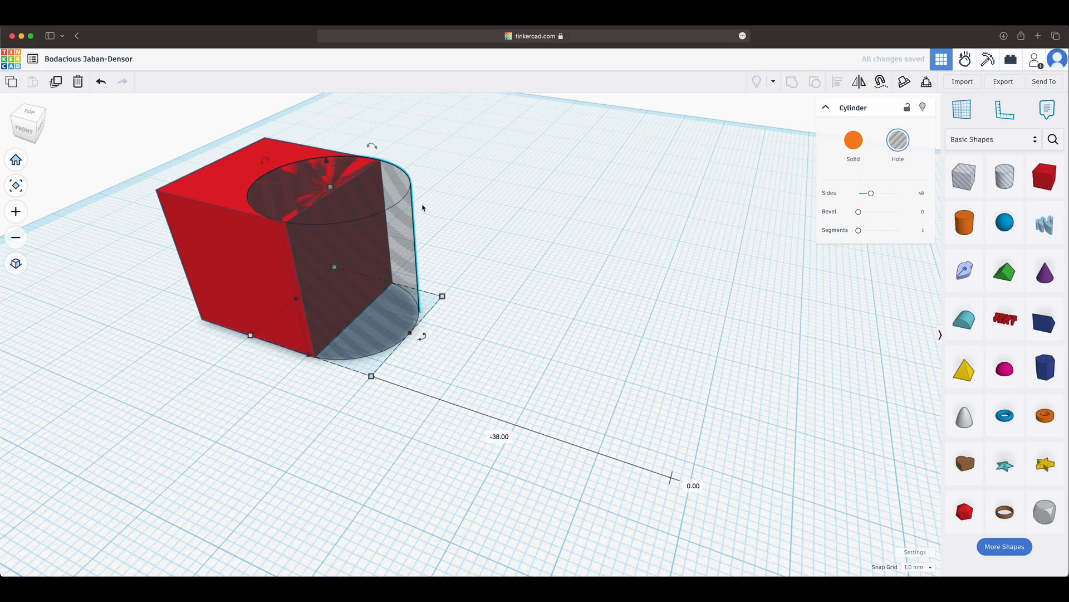
right_drag(423, 207, 627, 268)
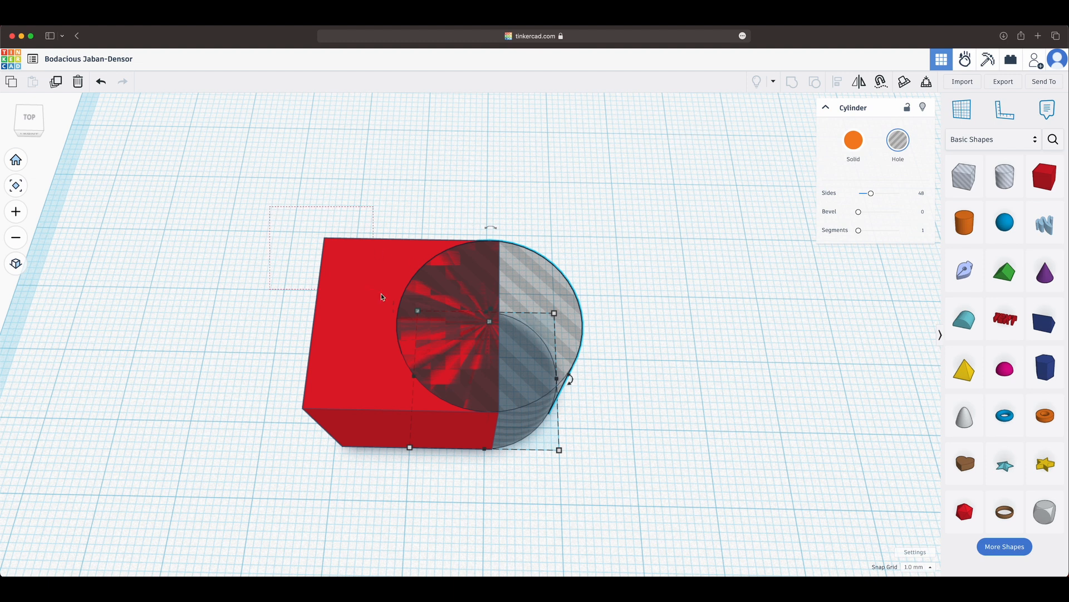
drag(380, 293, 646, 458)
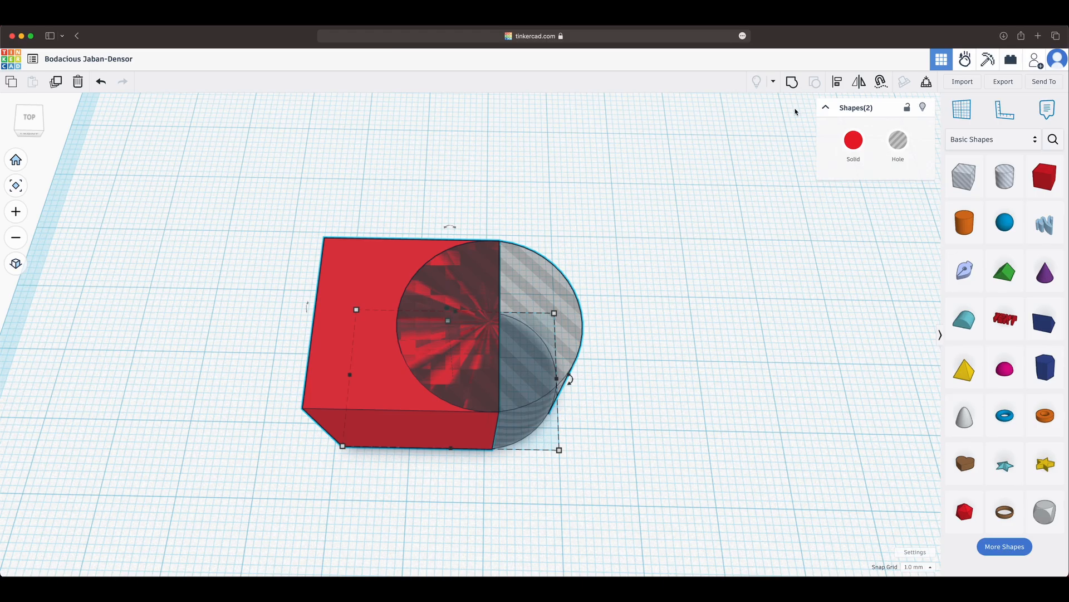
click(793, 87)
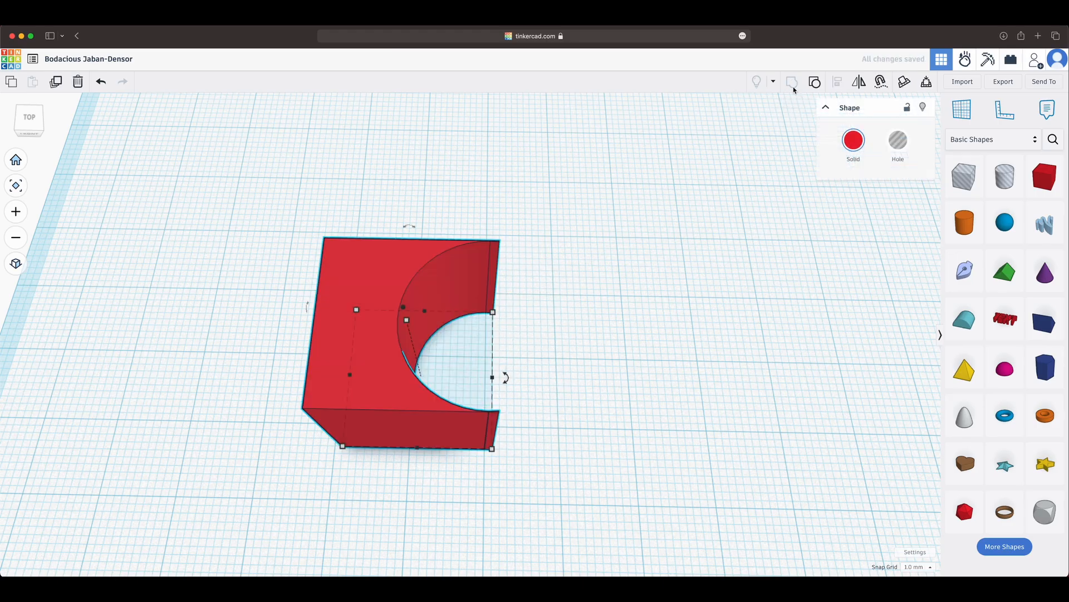
click(595, 335)
Step: Examine the half-round recess in the box up close and from several angles
right_drag(595, 336, 382, 253)
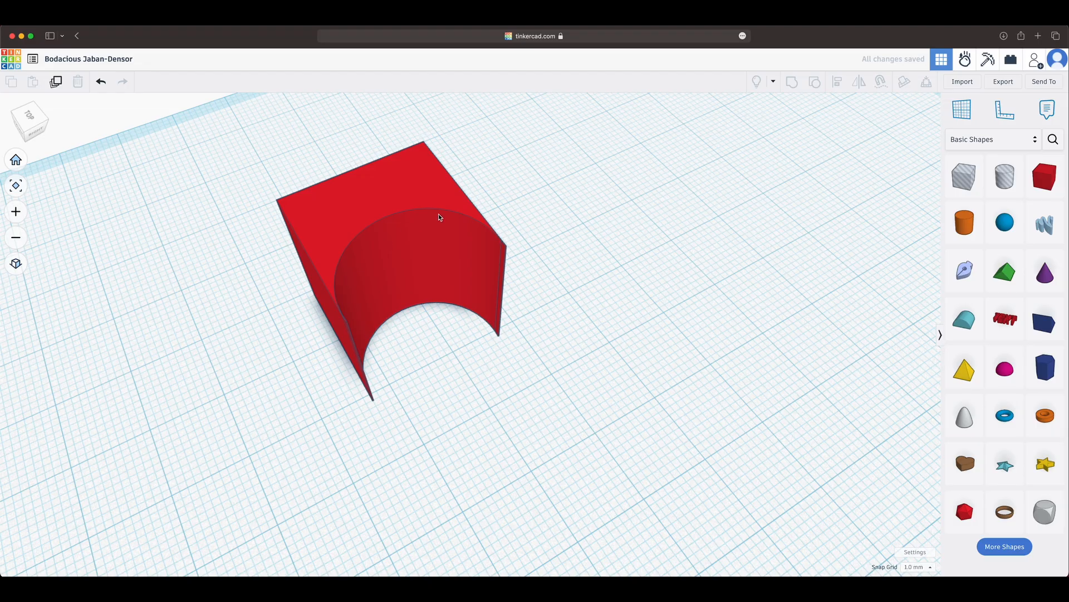
scroll(440, 306, up, 5)
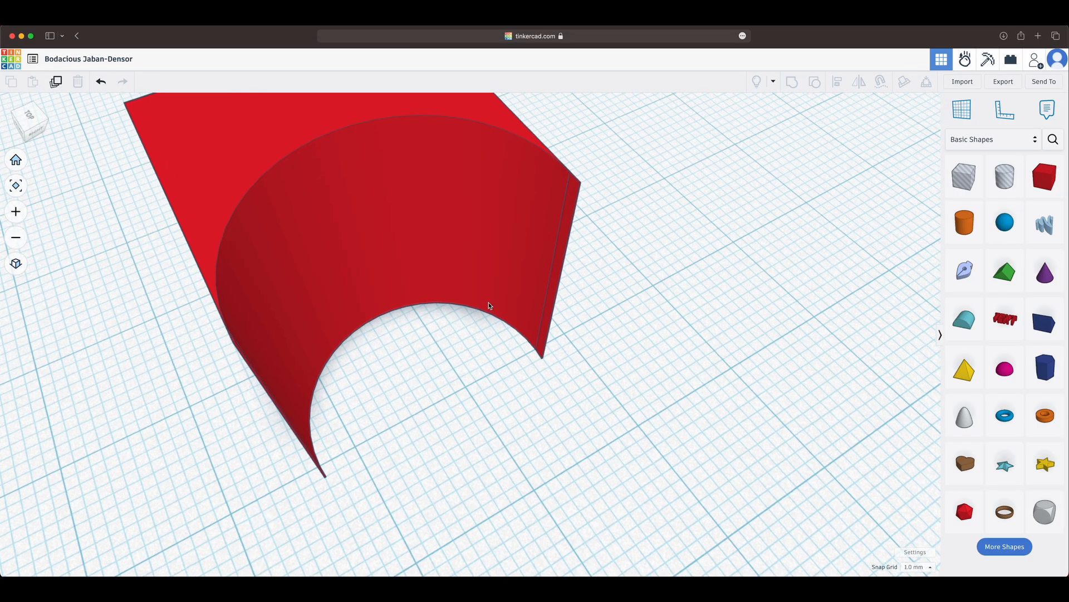
scroll(504, 310, down, 4)
middle_drag(504, 310, 559, 362)
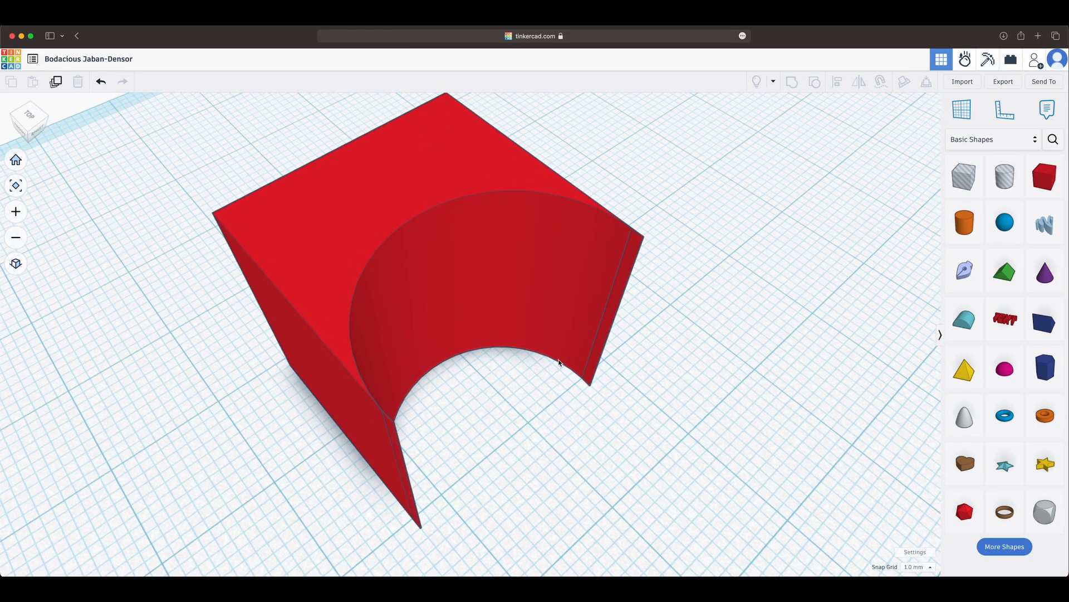
right_drag(629, 370, 660, 328)
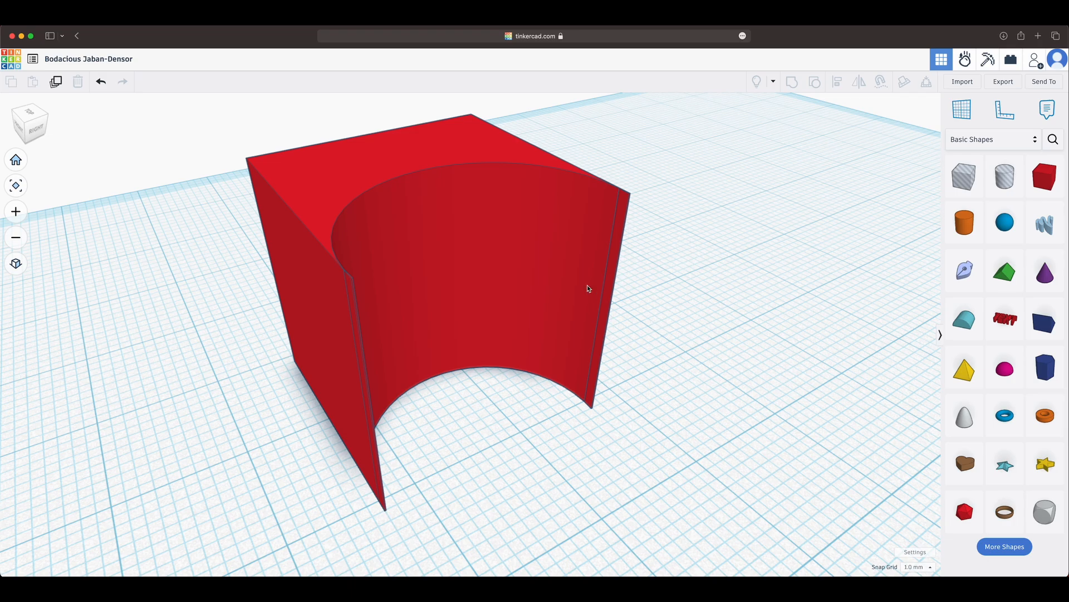
right_drag(684, 236, 890, 342)
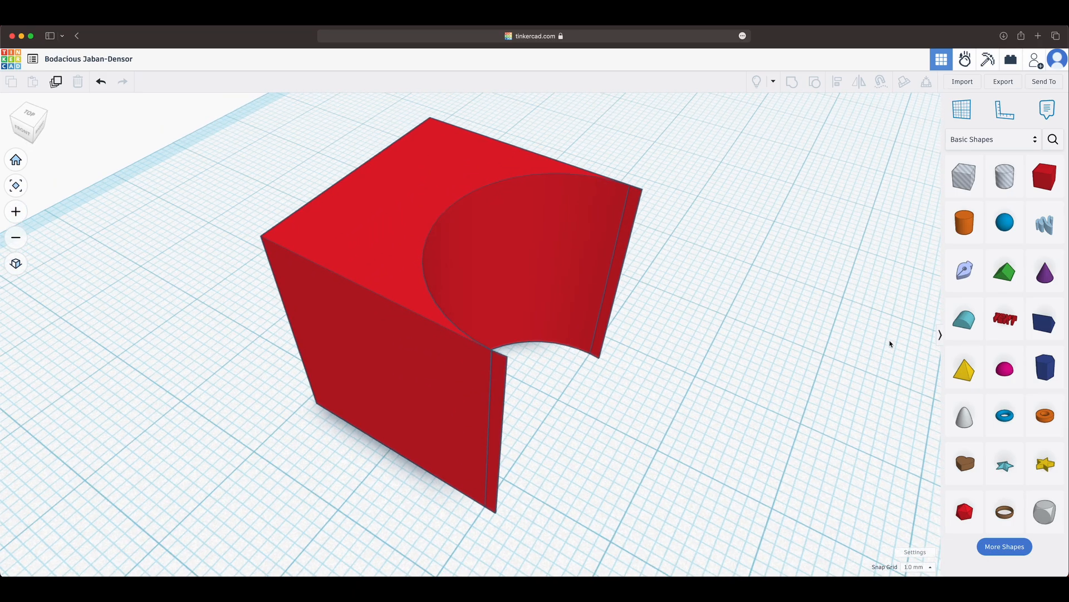
Step: Add a pyramid to the workplane beside the uncut side of the box and turn it into a hole
drag(964, 373, 231, 245)
right_drag(272, 372, 377, 355)
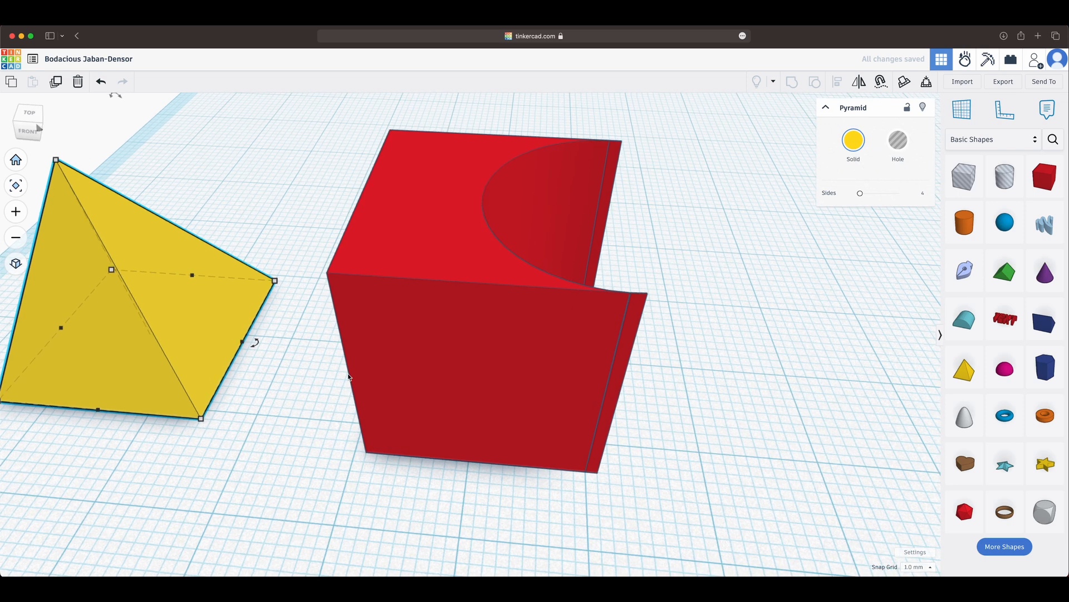
scroll(377, 354, down, 5)
click(898, 140)
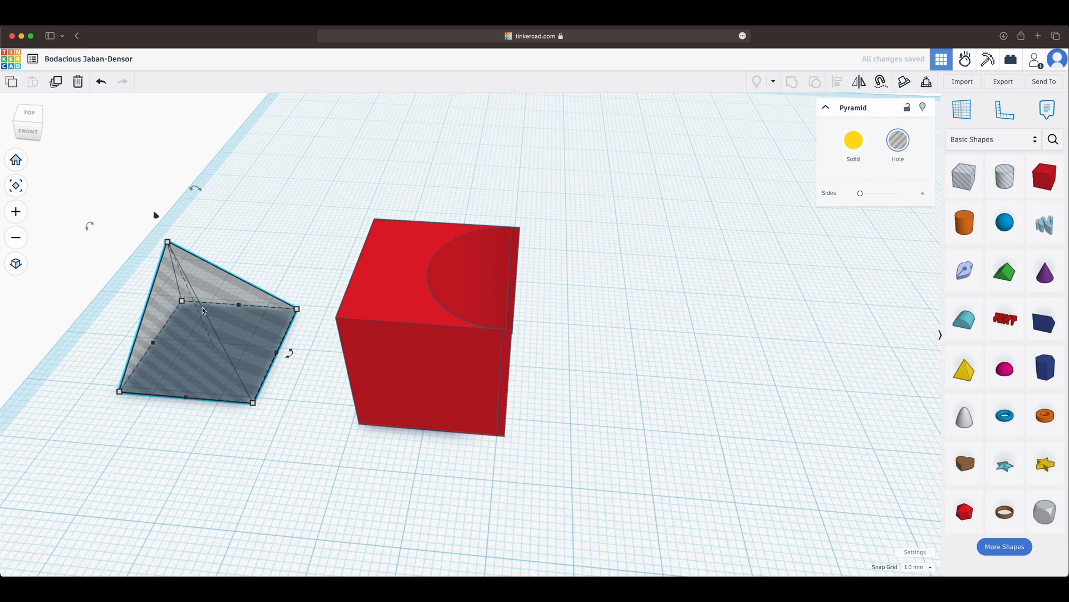
Step: Rotate the pyramid hole onto its side and move it partly into the uncut side of the box
drag(195, 189, 308, 272)
drag(153, 318, 336, 341)
click(565, 406)
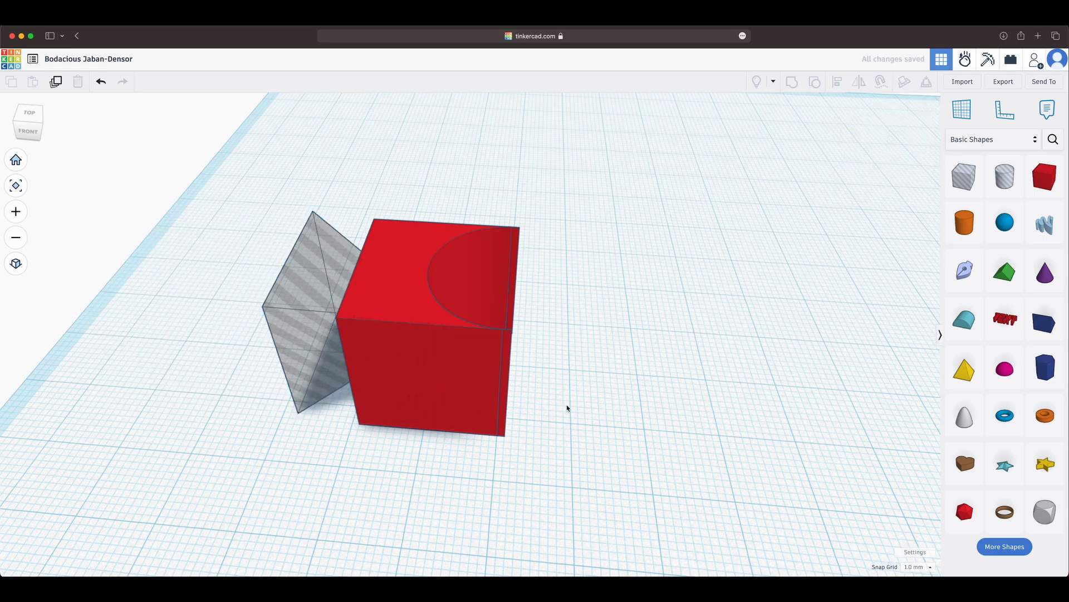
Step: Group the pyramid hole with the box to cut a recess into its side
right_drag(566, 406, 666, 379)
mouse_move(167, 195)
mouse_down()
mouse_move(590, 420)
mouse_move(602, 413)
mouse_up()
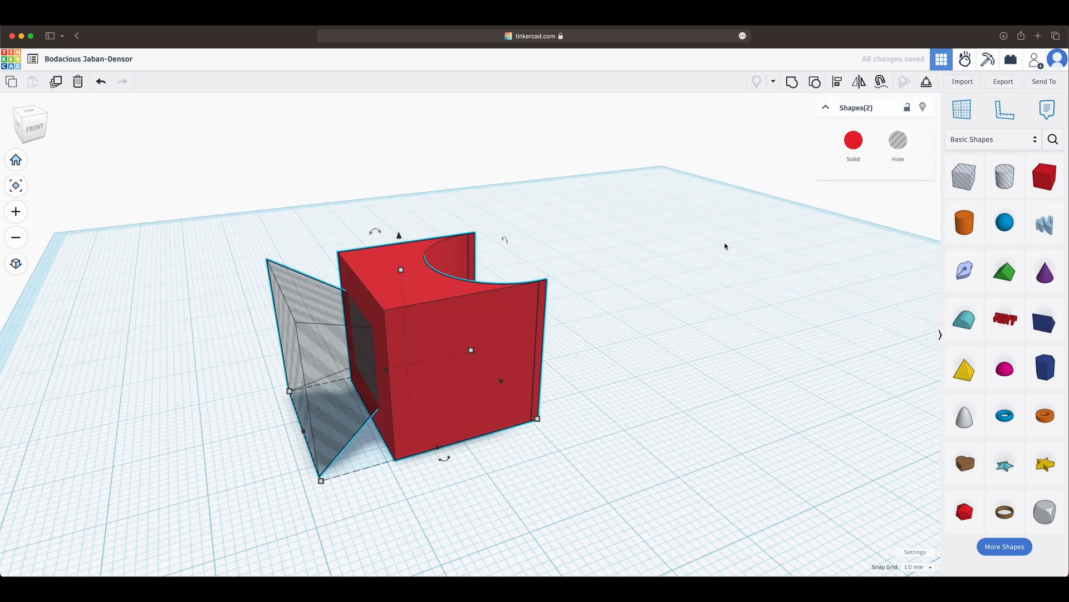
click(792, 84)
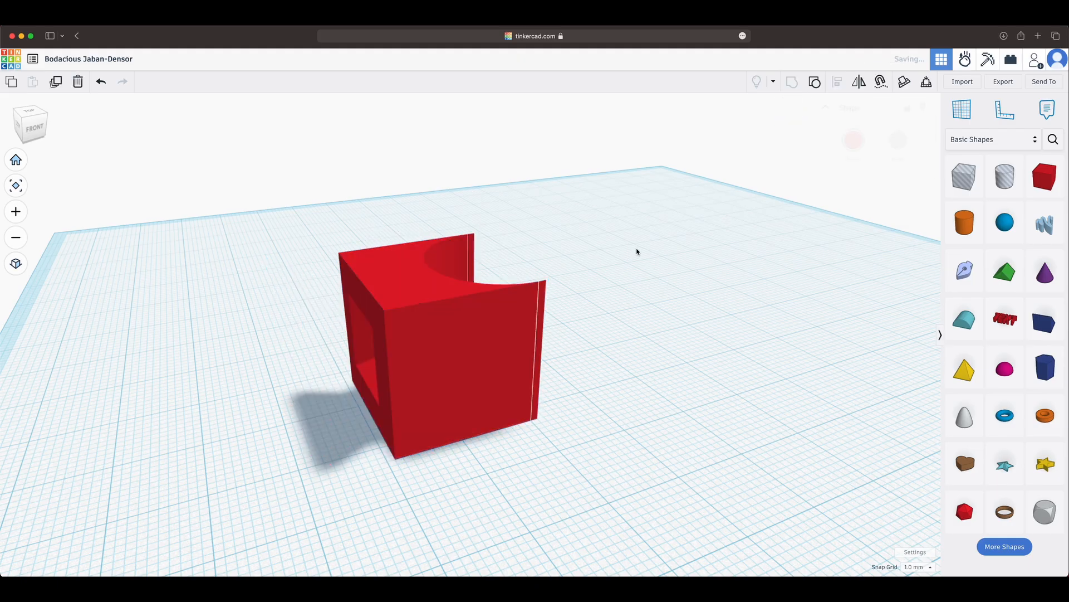
right_drag(633, 303, 536, 323)
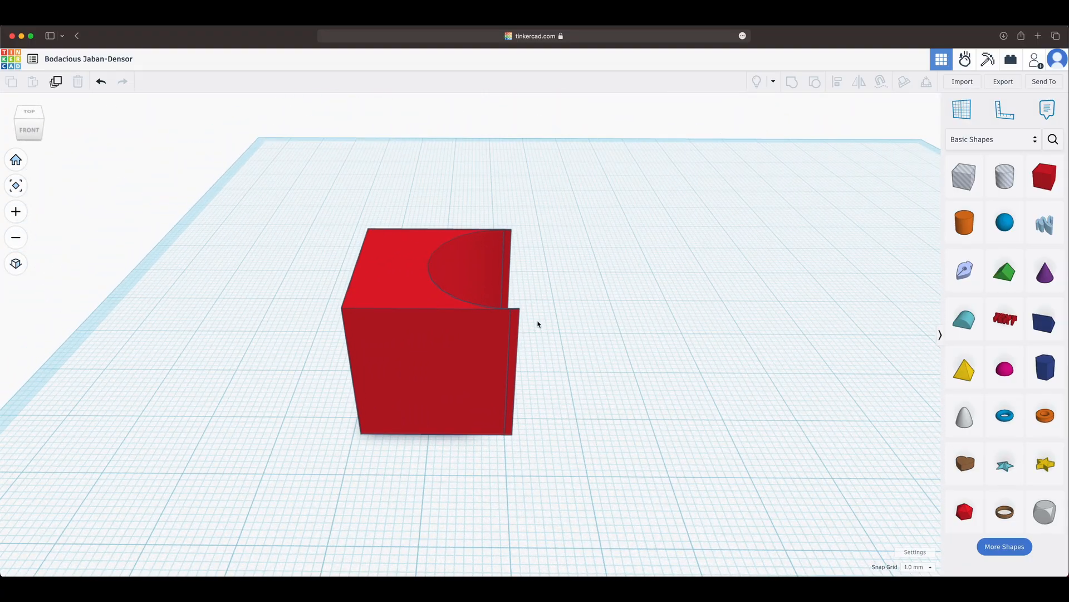
Step: Ungroup the cut box to bring back its hole shapes, and deselect everything
click(456, 355)
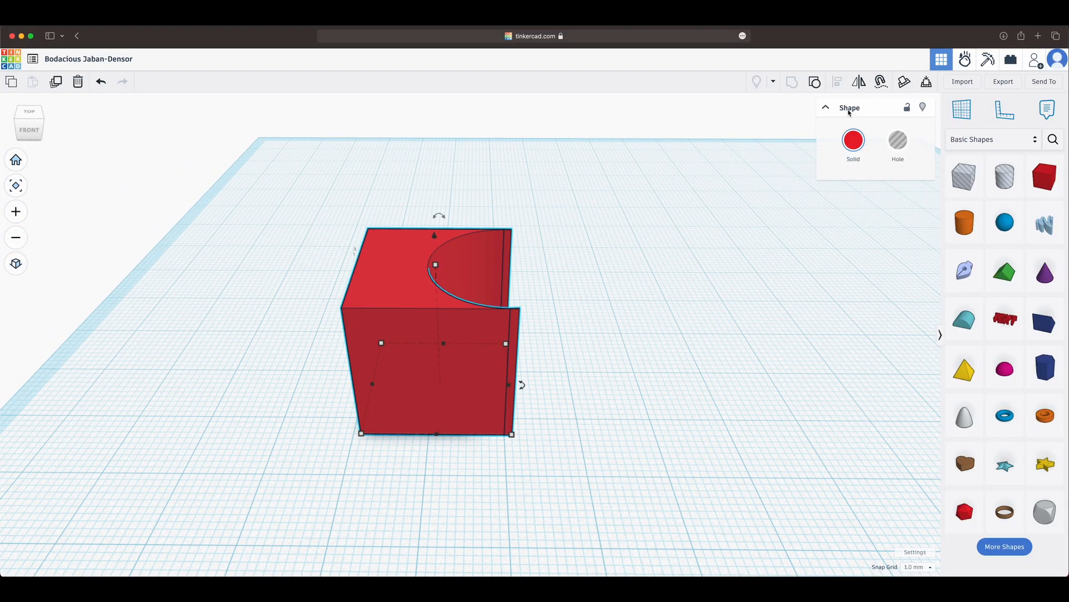
click(815, 82)
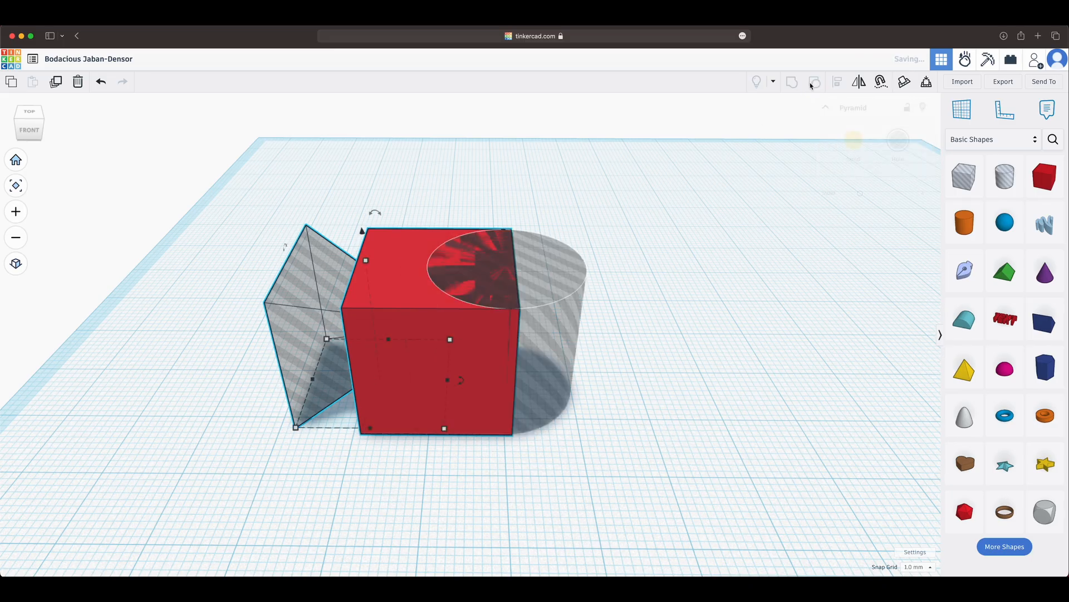
click(744, 229)
right_drag(657, 249, 562, 278)
click(562, 278)
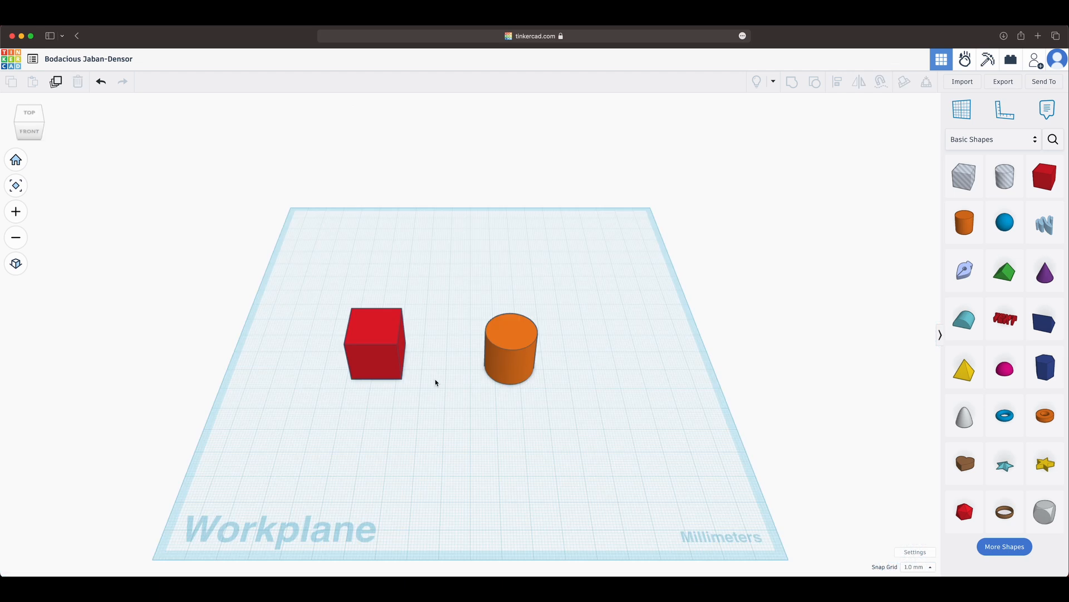
Step: Select the box and the cylinder and align them on their common centre in both horizontal directions
drag(326, 342, 576, 382)
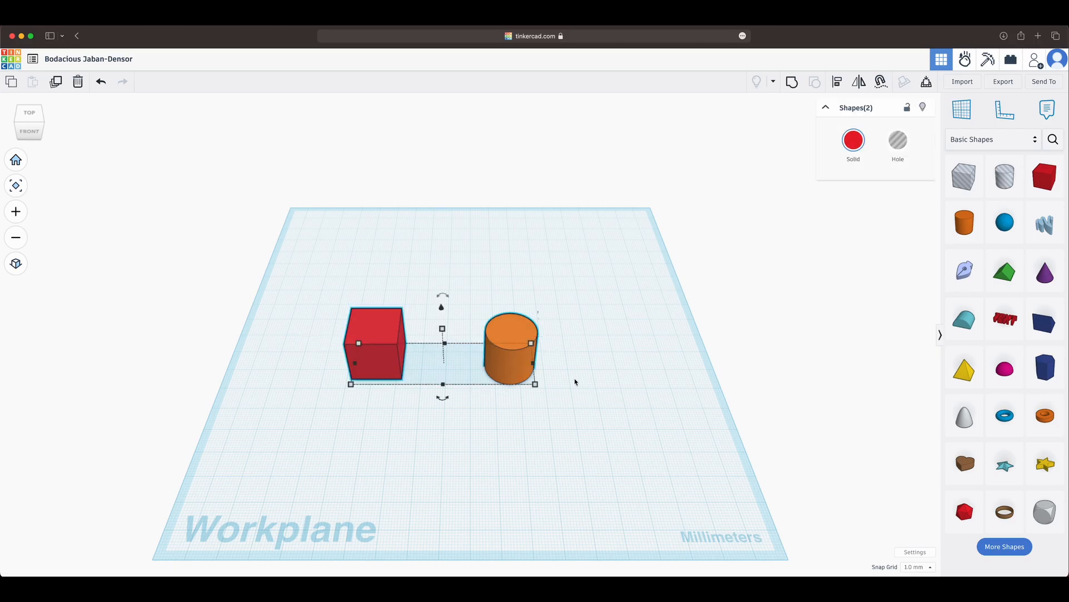
click(838, 79)
scroll(409, 408, up, 3)
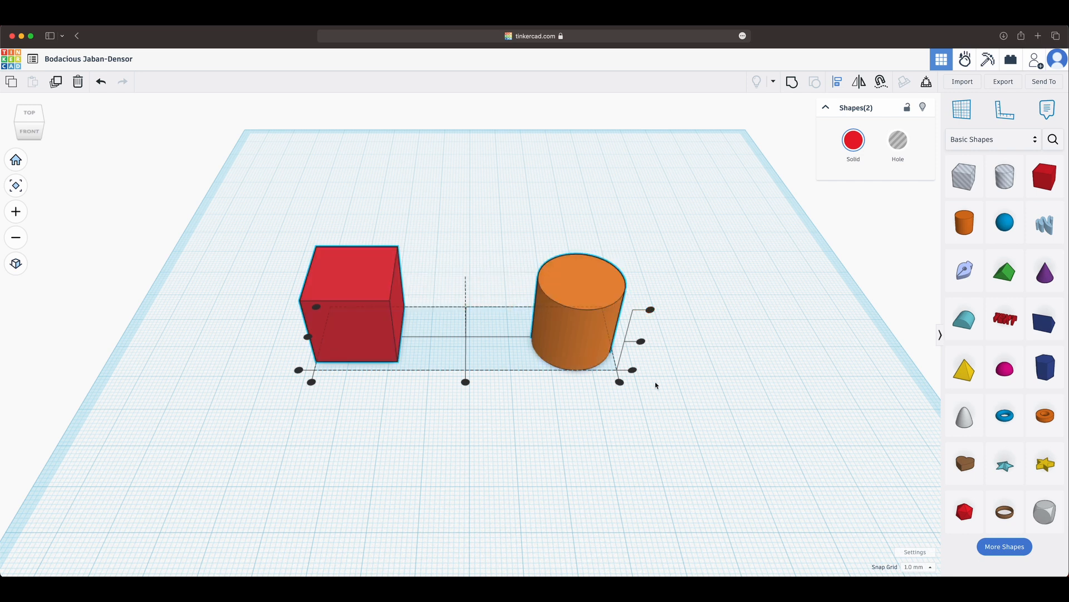
right_drag(600, 420, 702, 432)
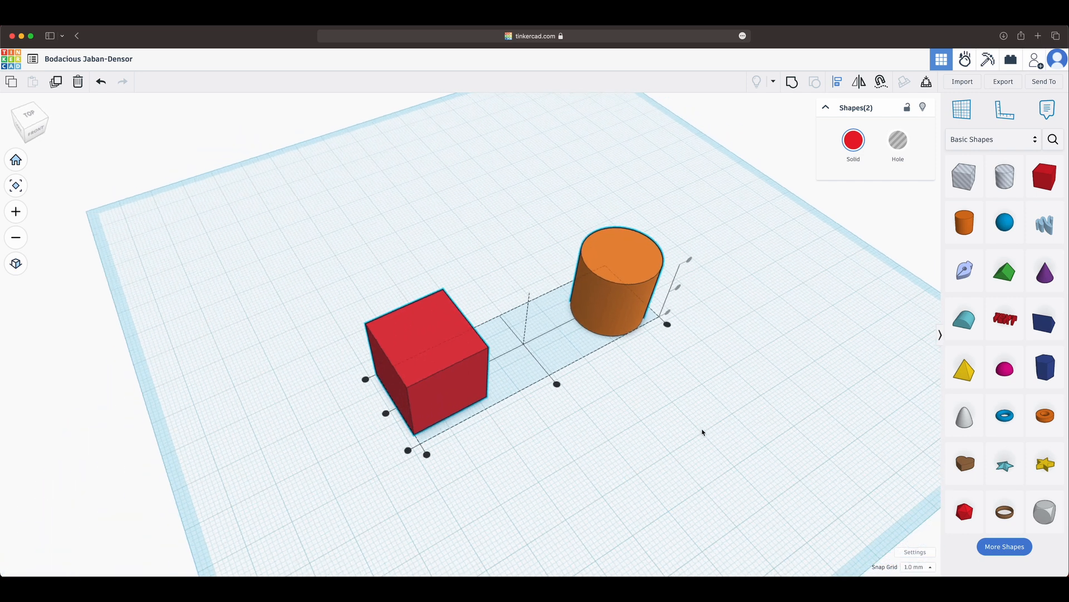
click(557, 384)
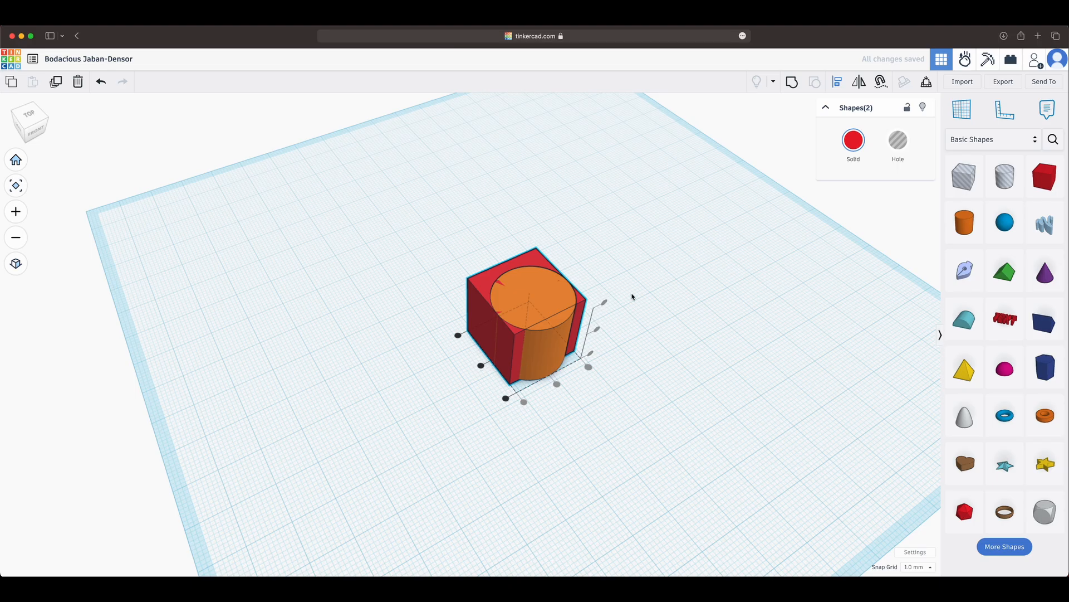
click(482, 367)
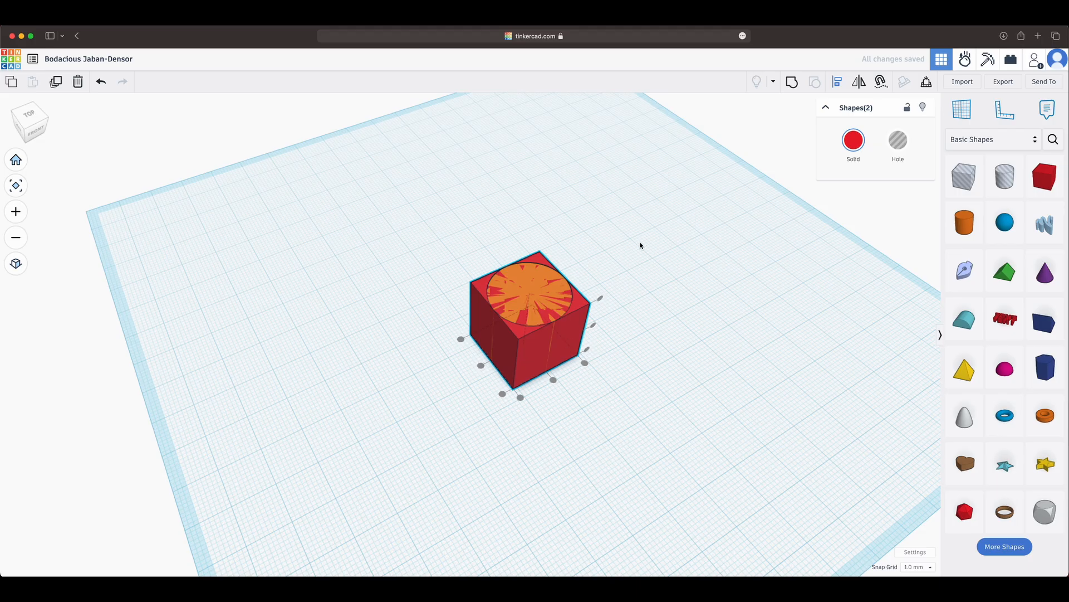
scroll(640, 243, up, 3)
click(608, 298)
Step: Increase the cylinder's height to 21 mm so its top rises above the box, and deselect it
right_drag(609, 298, 555, 296)
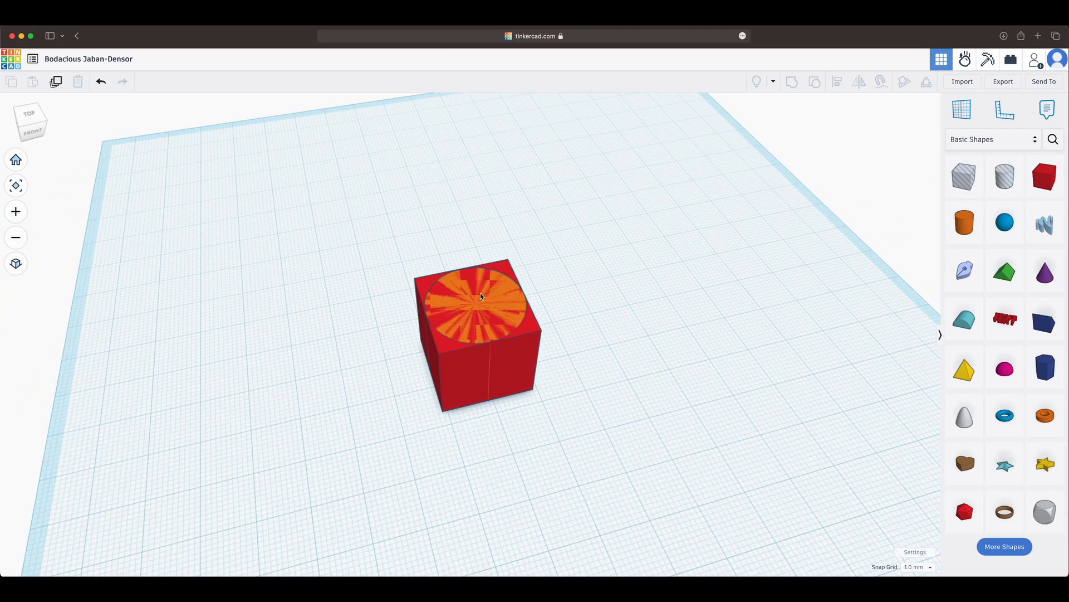
right_drag(595, 333, 637, 322)
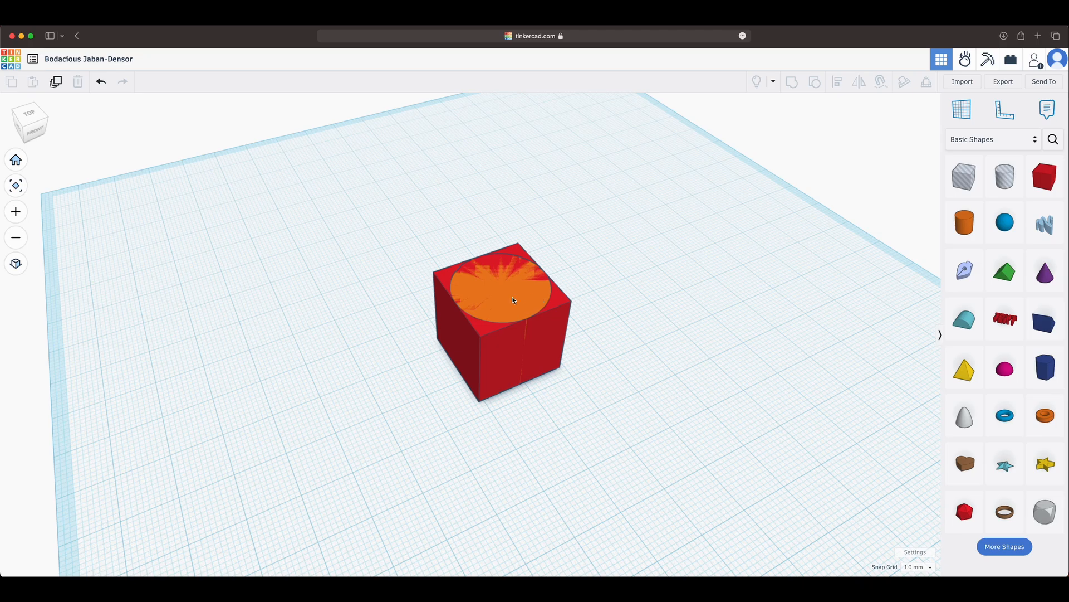
scroll(514, 300, up, 3)
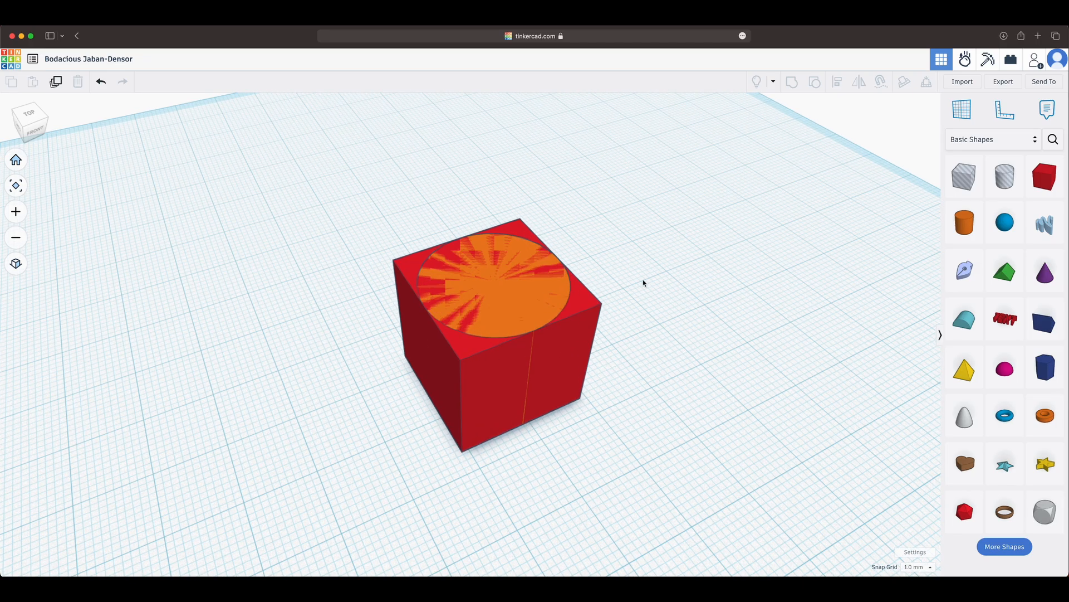
right_drag(643, 282, 567, 294)
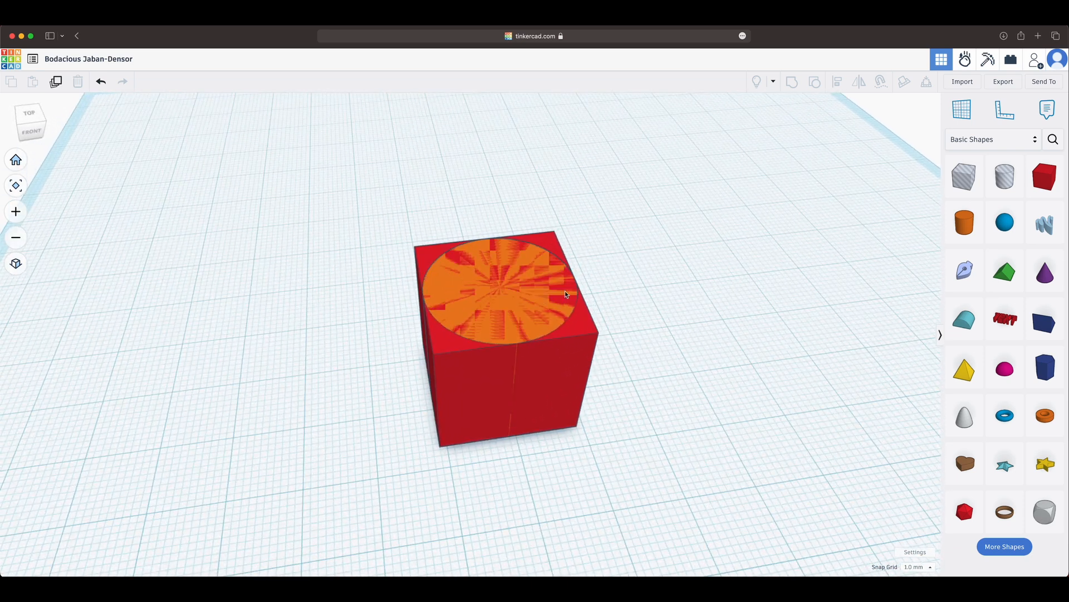
click(509, 298)
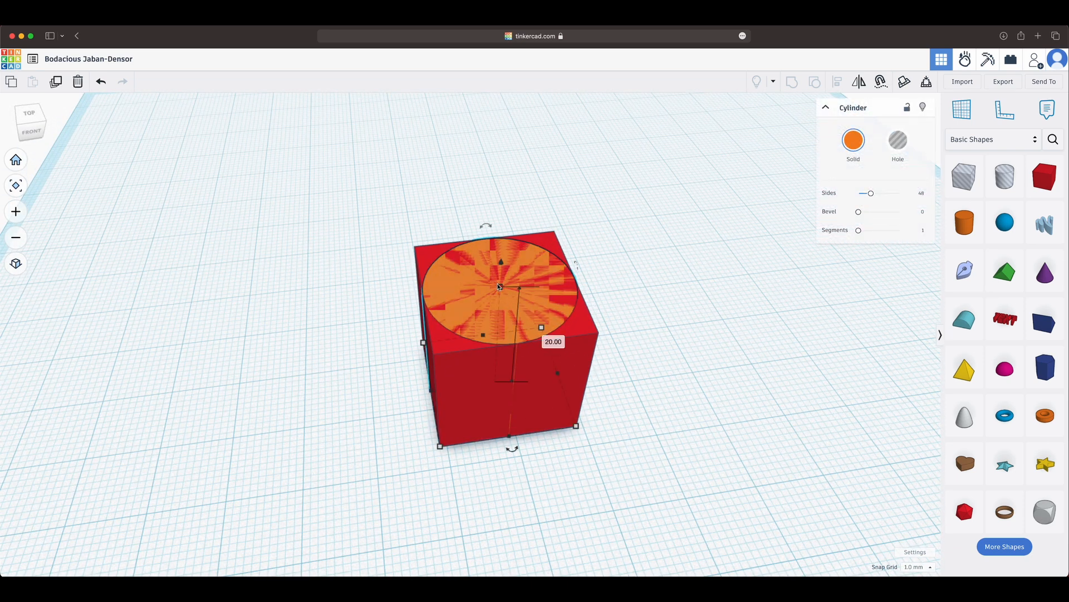
key(ctrl+Up)
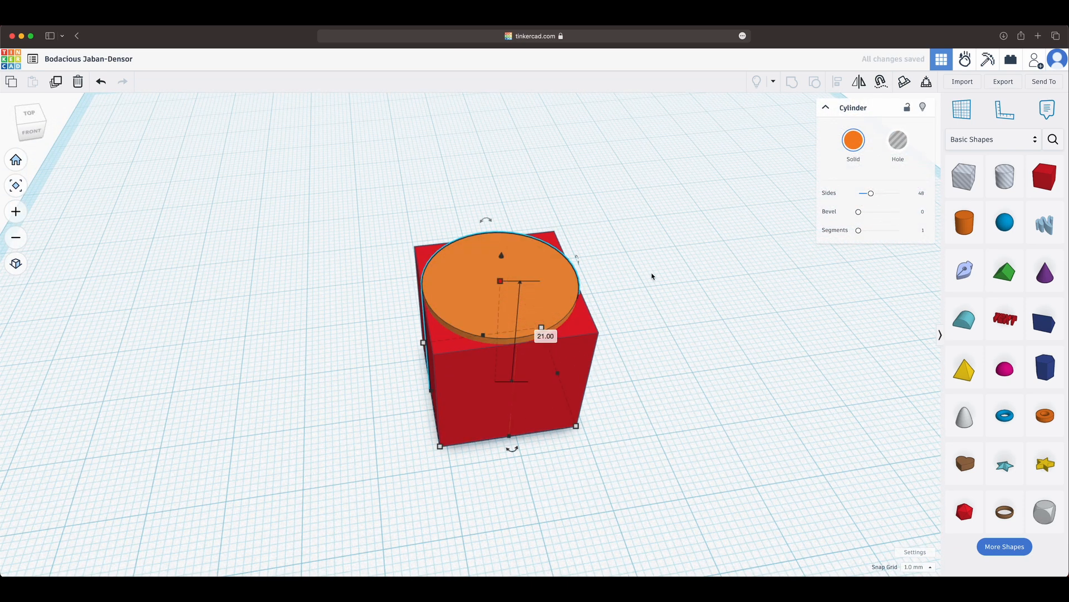
click(659, 286)
right_drag(659, 286, 361, 215)
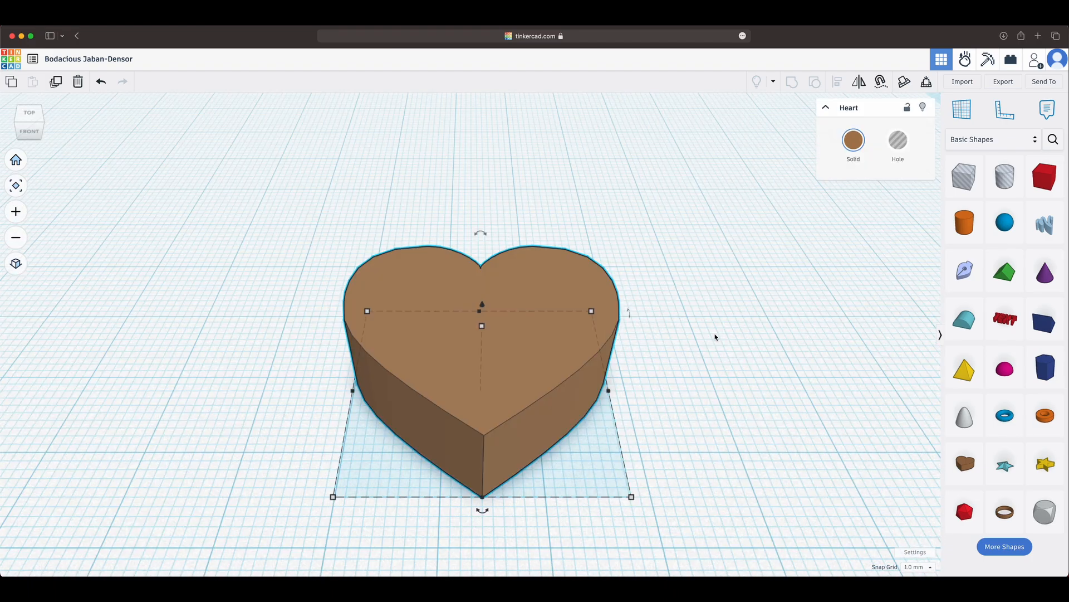
Step: Try the Mirror tool on the heart, flipping it left to right and front to back
click(856, 81)
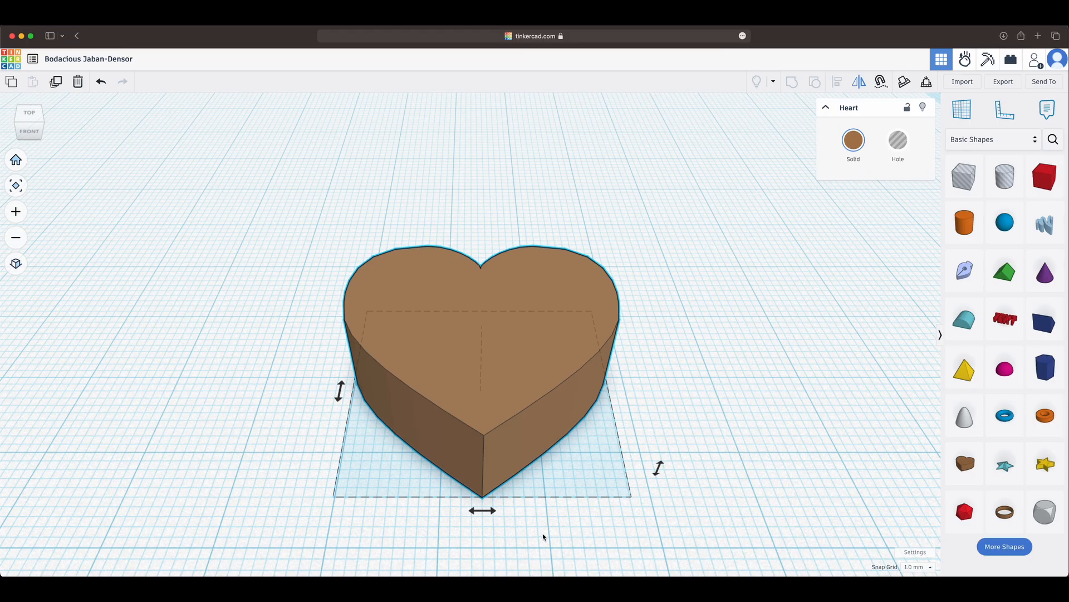
click(484, 517)
click(479, 512)
click(339, 391)
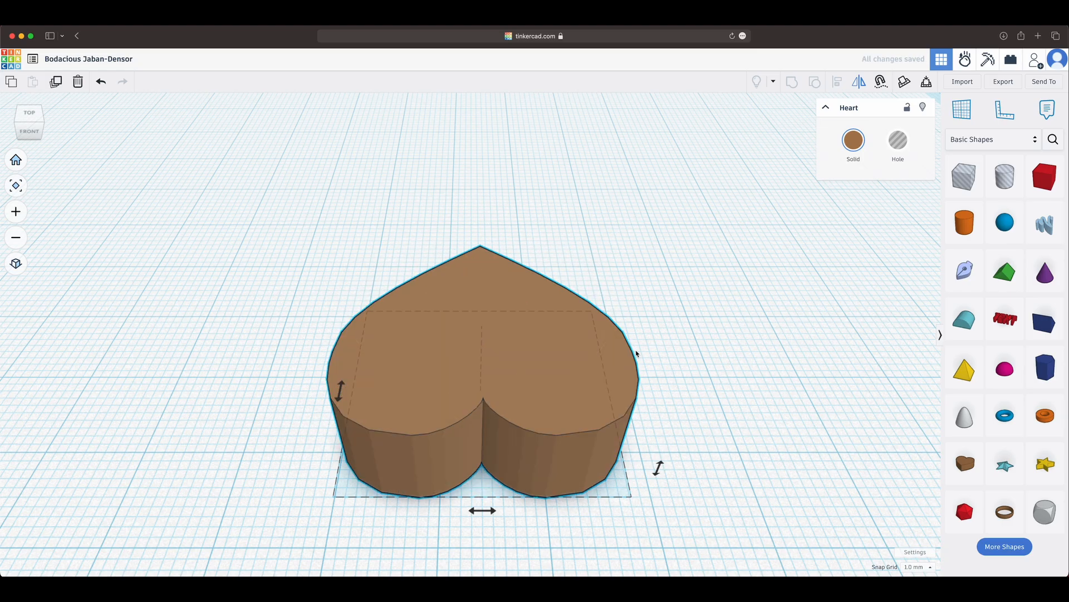
right_drag(694, 340, 332, 346)
click(333, 351)
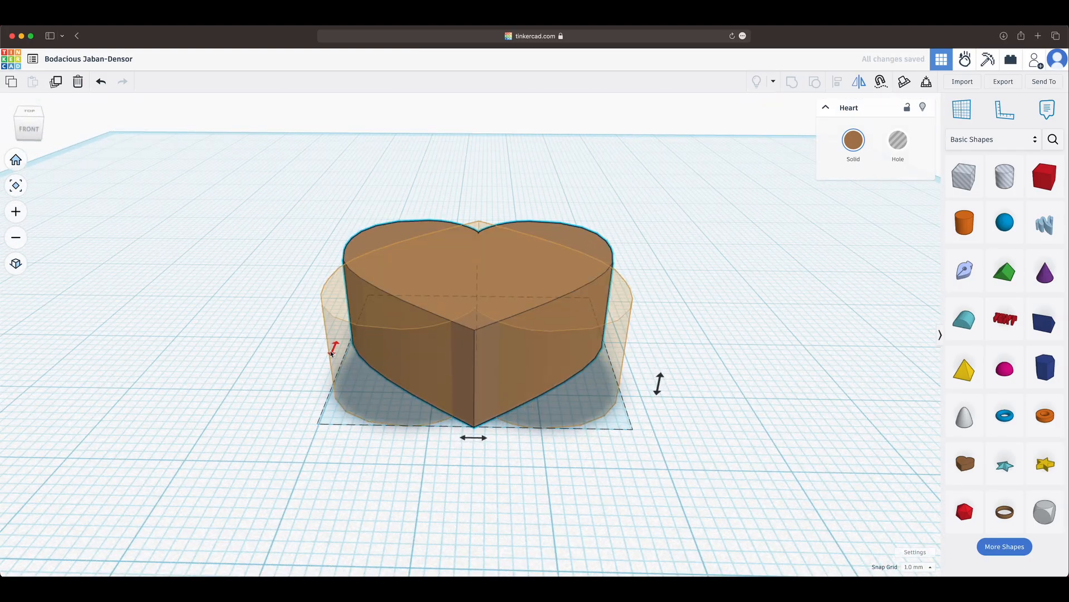
right_drag(659, 265, 649, 296)
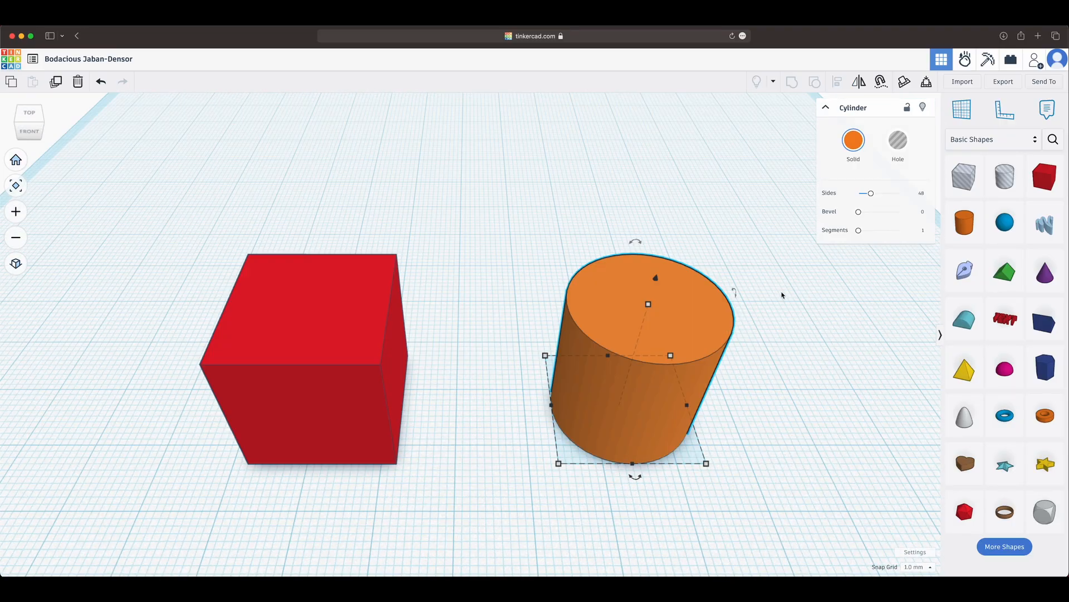
Step: Use Cruise to place the cylinder on the top face of the box
click(882, 82)
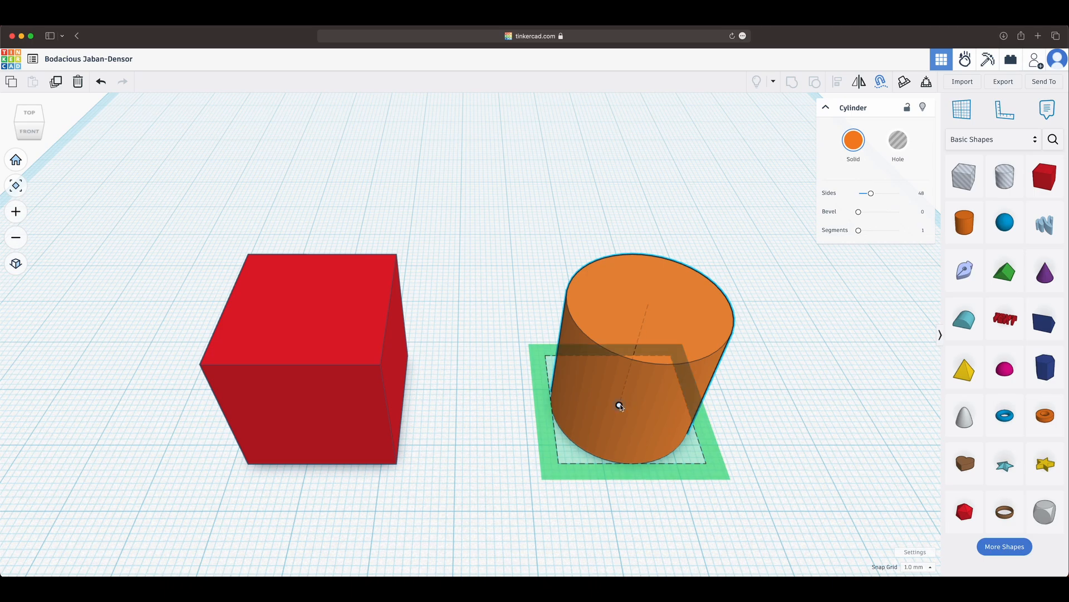
drag(619, 405, 324, 306)
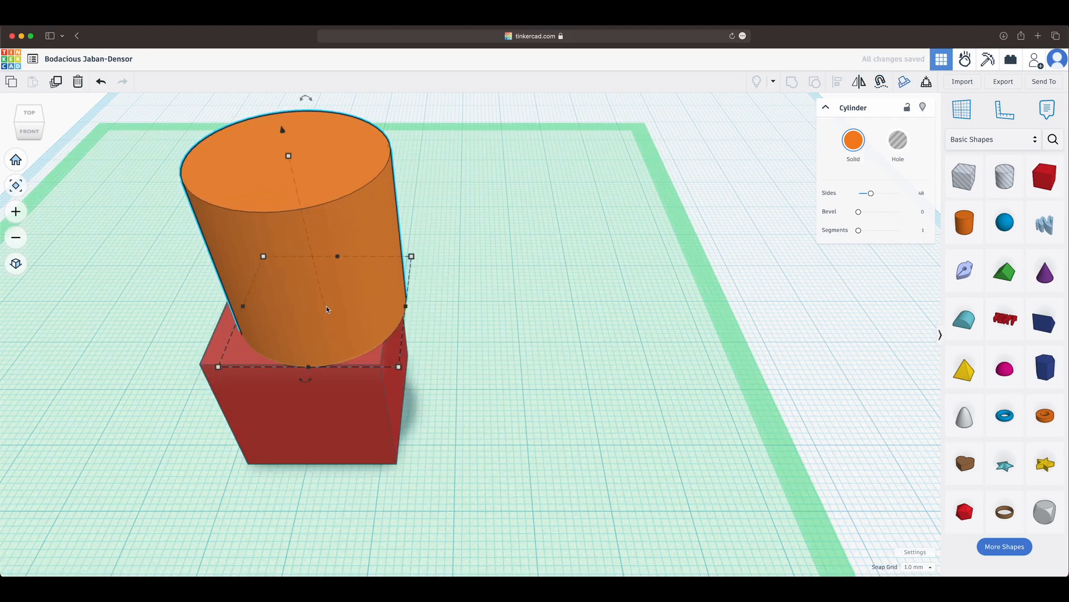
key(f)
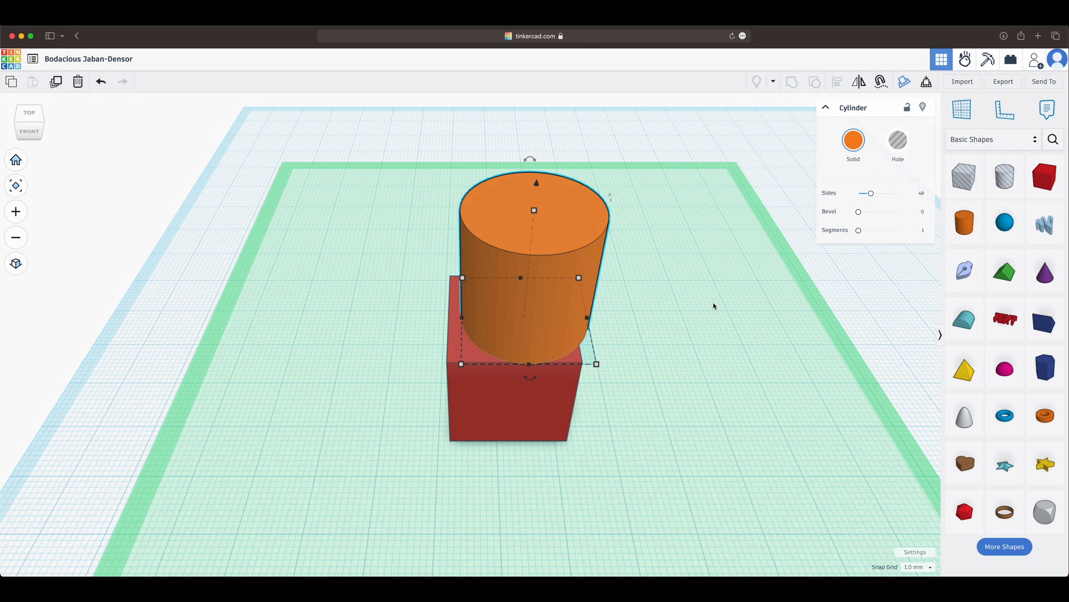
click(905, 85)
scroll(660, 283, up, 2)
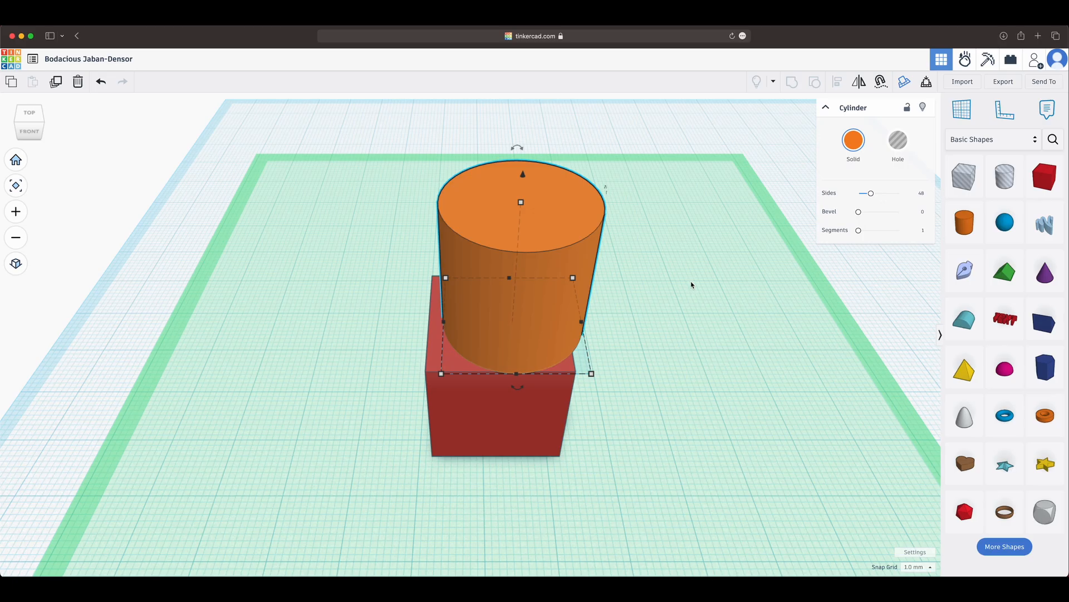
scroll(692, 285, down, 5)
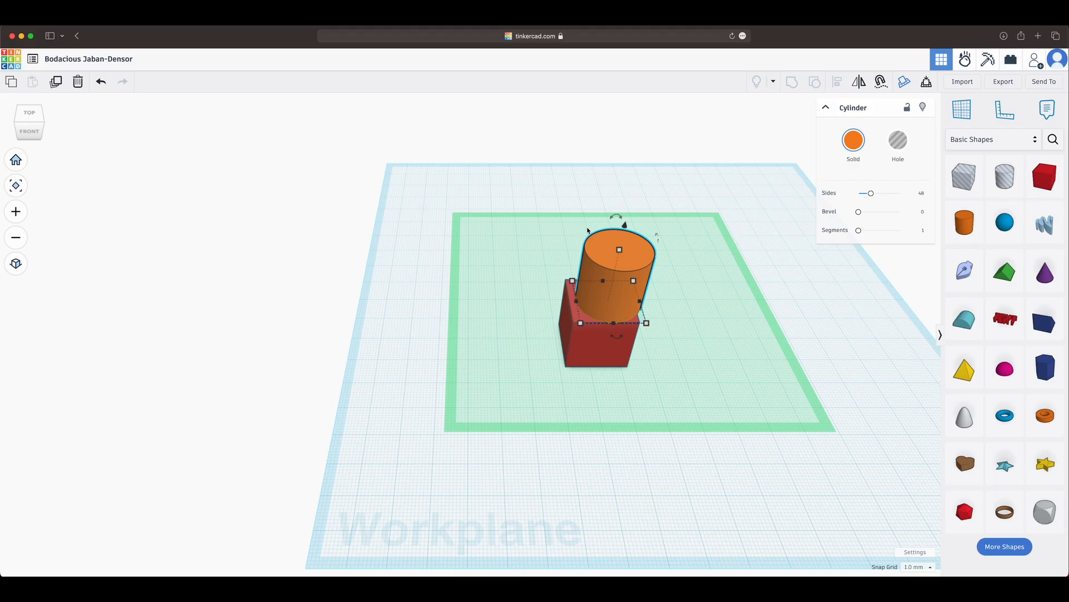
scroll(615, 302, up, 5)
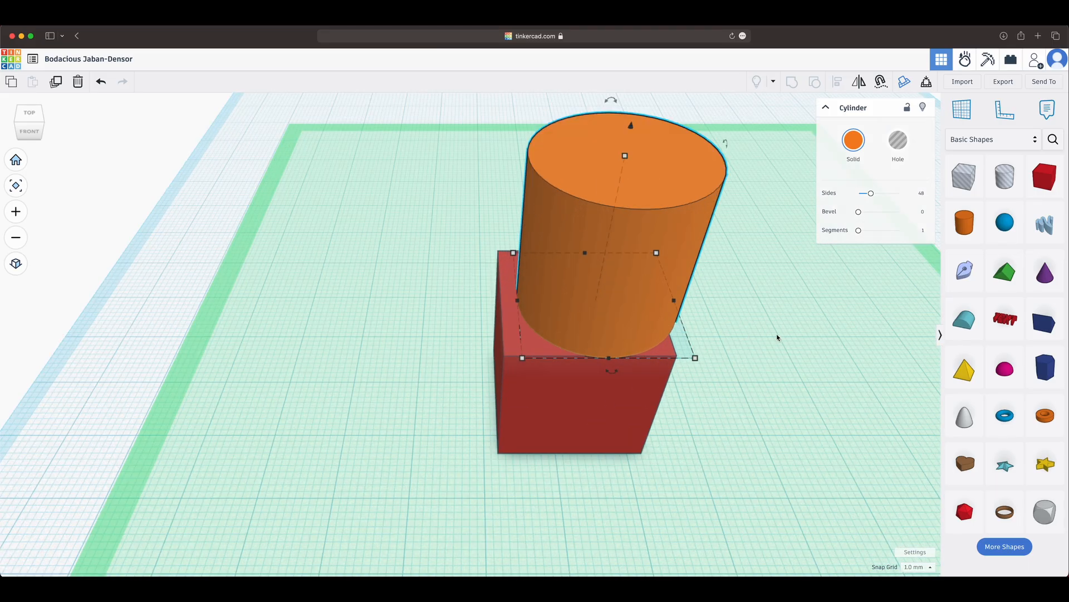
right_drag(792, 334, 790, 307)
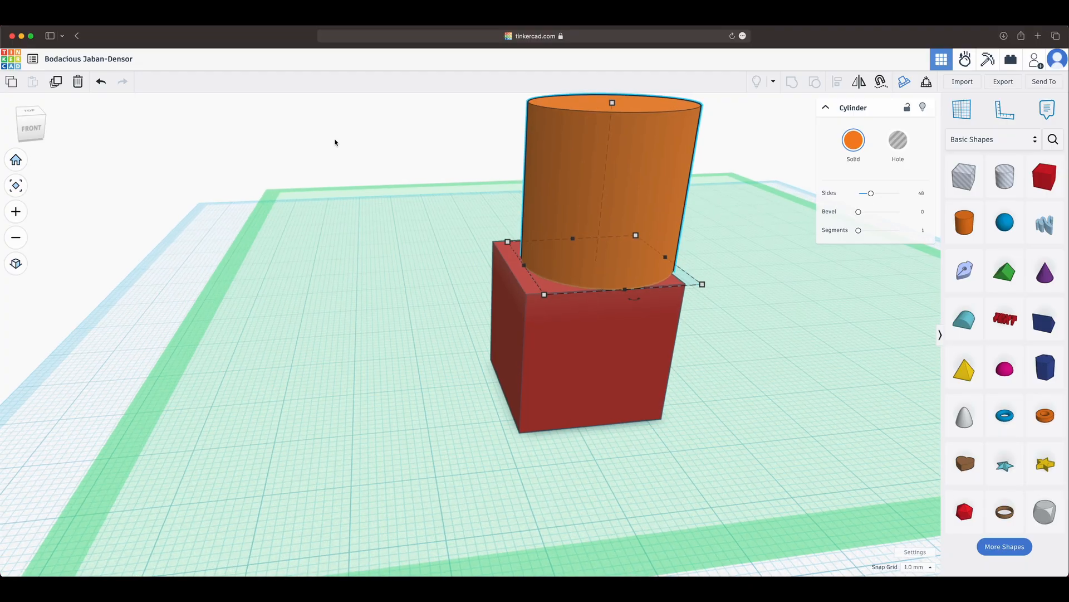
Step: Reselect the cylinder to clear its temporary workplane, and use Cruise to move it onto the box's front face
click(334, 143)
click(656, 236)
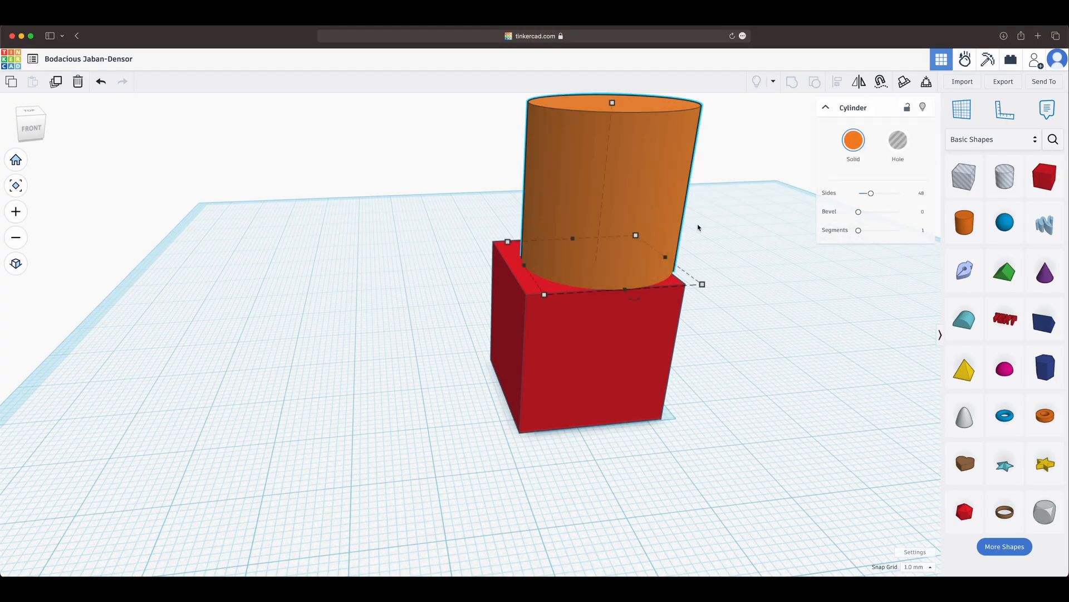
right_drag(750, 246, 589, 278)
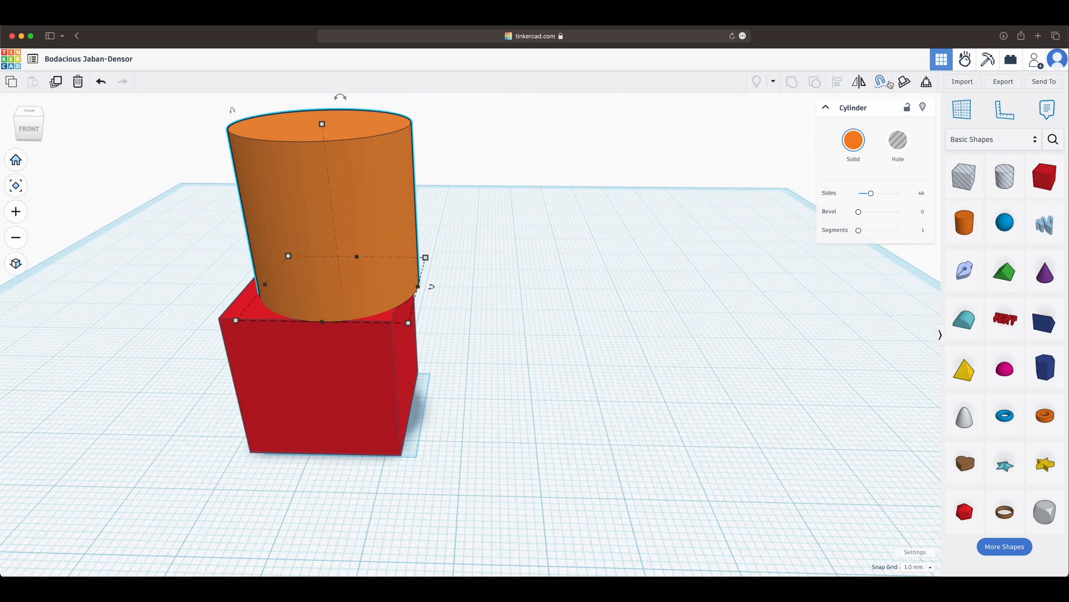
click(889, 84)
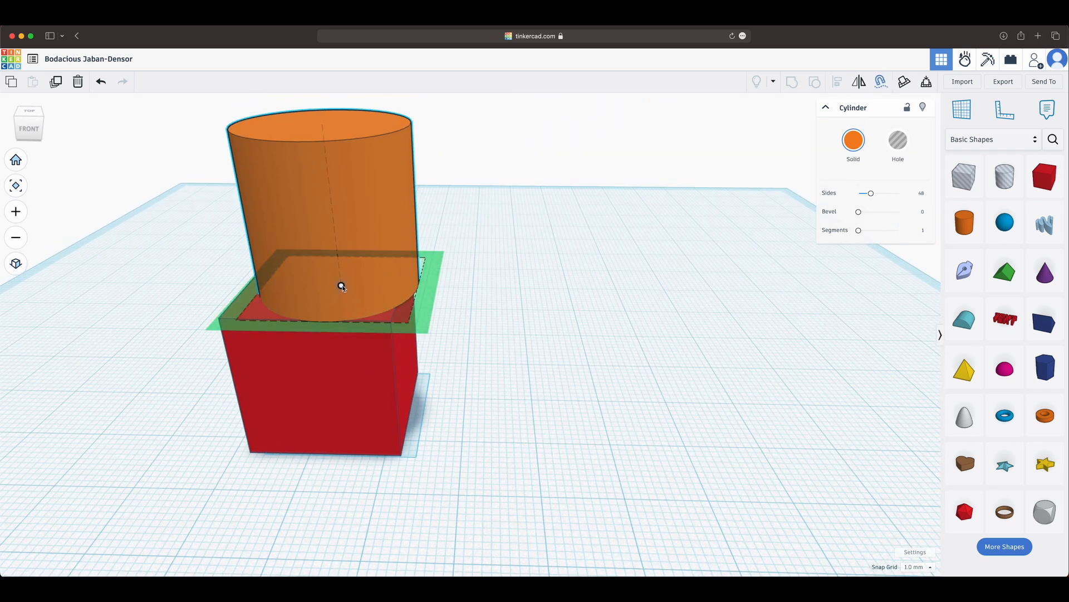
click(327, 316)
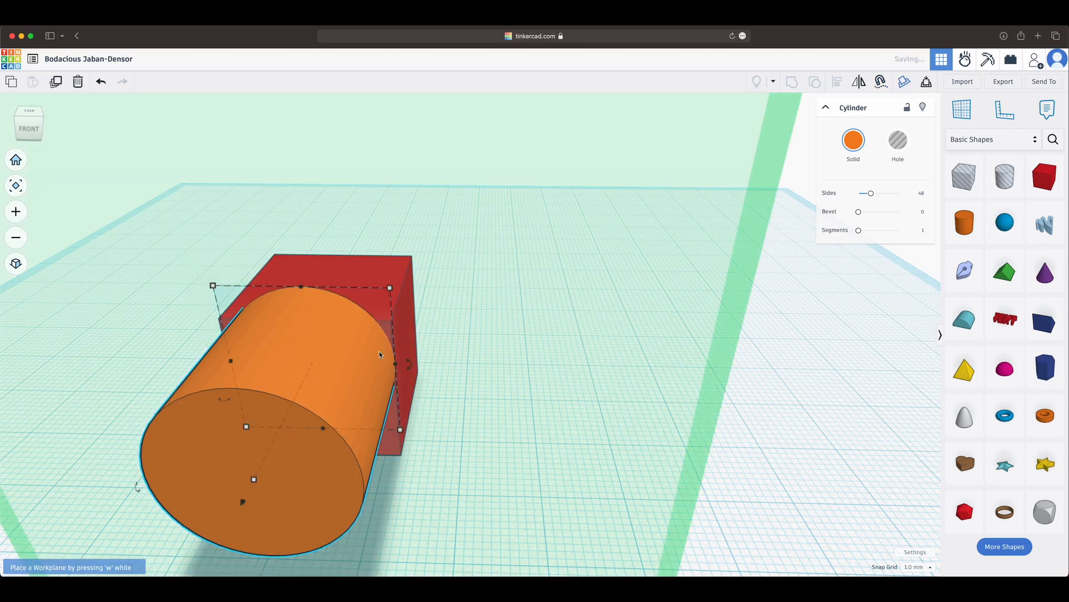
right_drag(567, 332, 752, 331)
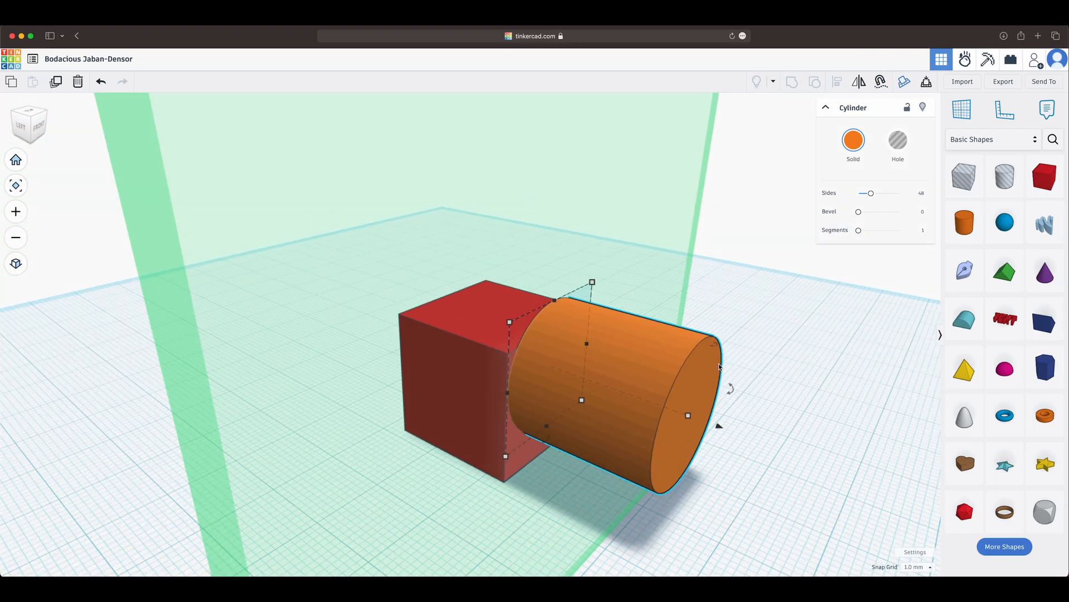
Step: Extend the cylinder to 23 mm out from the box's front face, enlarge its profile slightly, and deselect it
drag(690, 423, 718, 407)
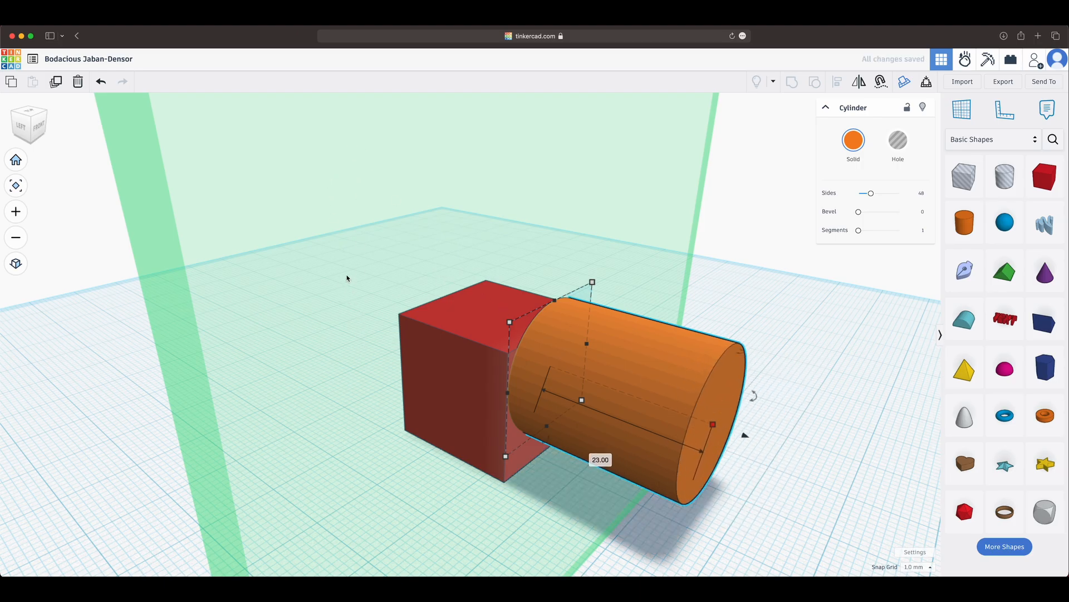
mouse_move(510, 322)
mouse_down()
mouse_move(507, 243)
mouse_move(508, 310)
mouse_up()
click(766, 207)
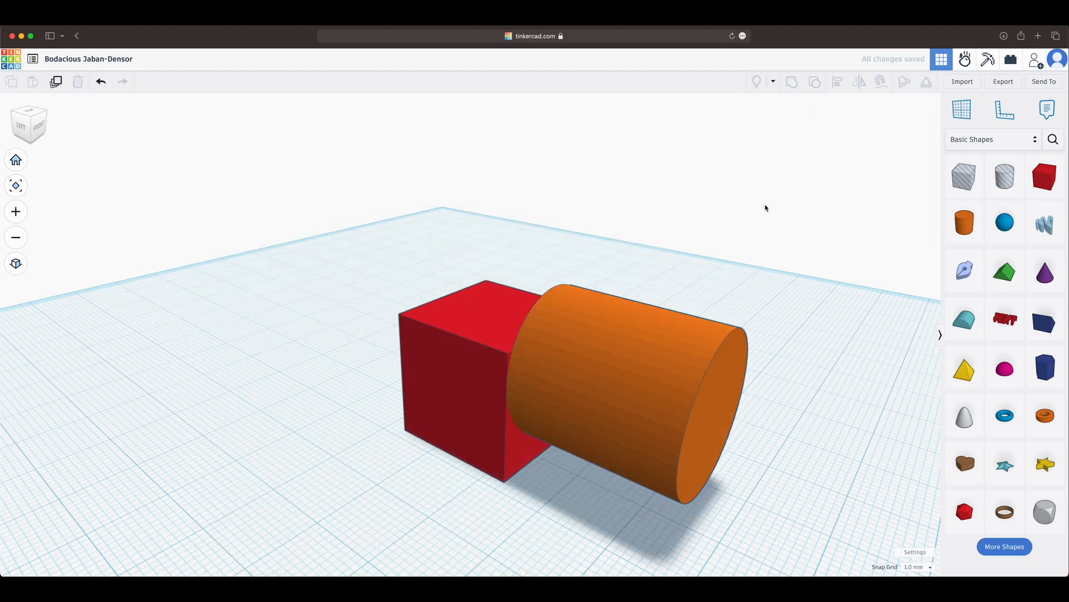
Step: Resize the cylinder relative to the base workplane, reducing its height to about 17.78 mm and adjusting its footprint
click(676, 379)
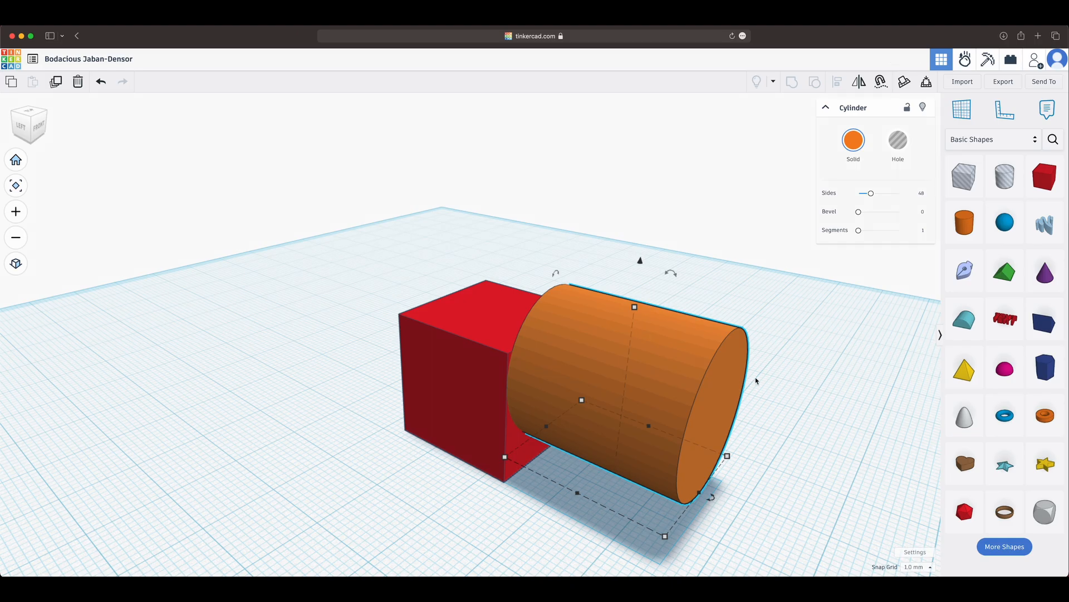
drag(625, 311, 656, 329)
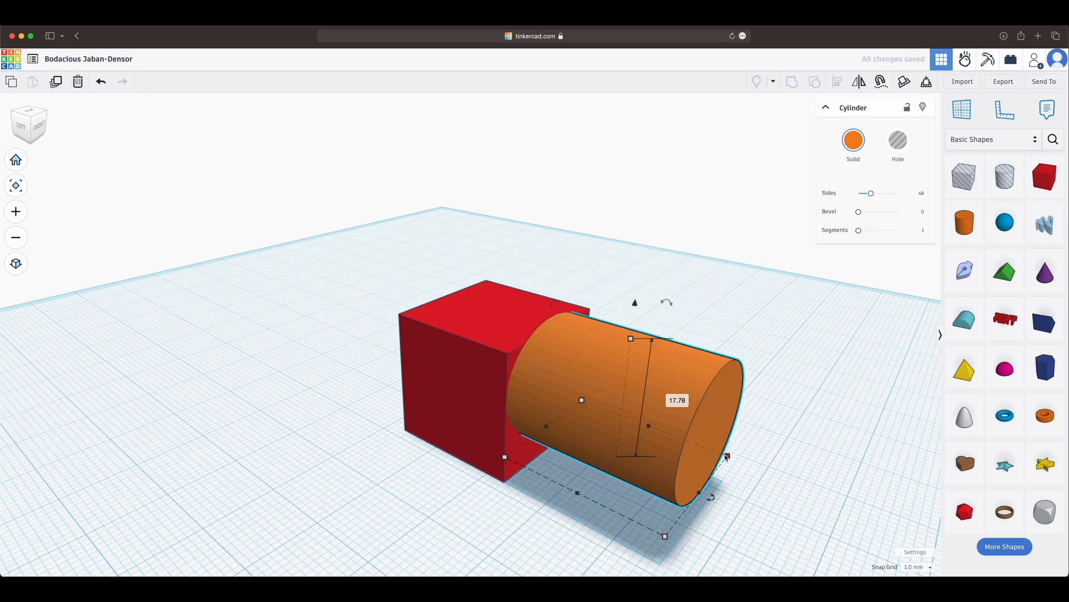
drag(727, 456, 704, 472)
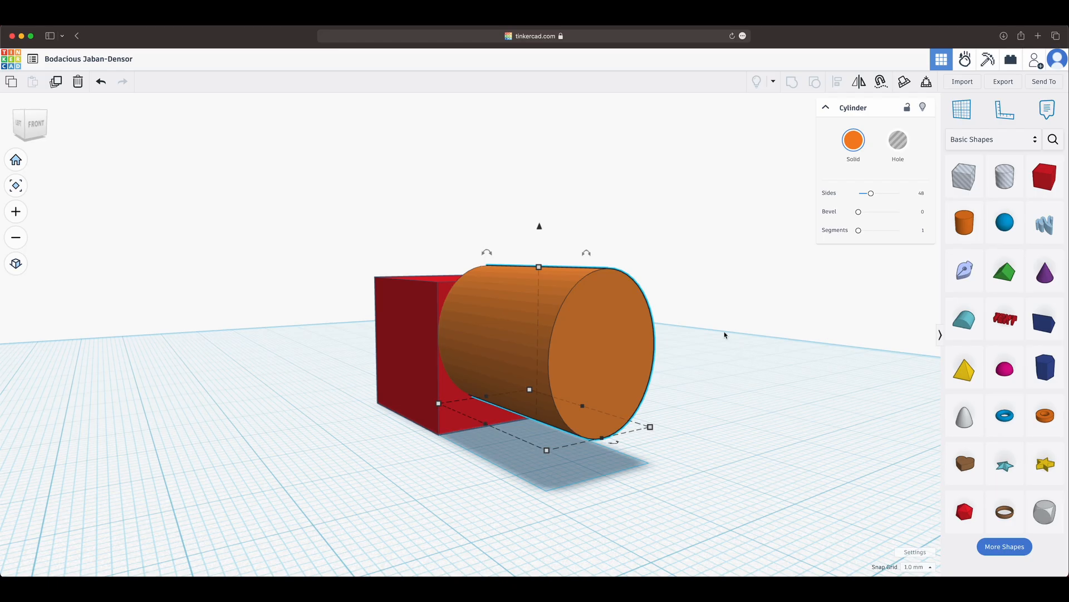
Step: Switch the selected cylinder back to the temporary workplane on the box's front face
right_drag(726, 334, 763, 346)
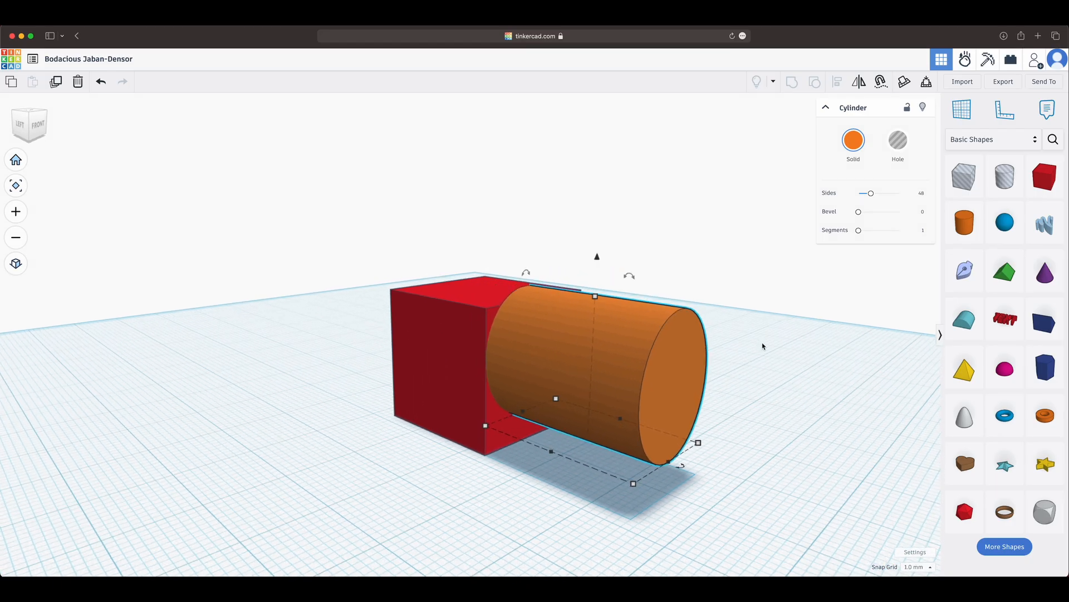
click(905, 82)
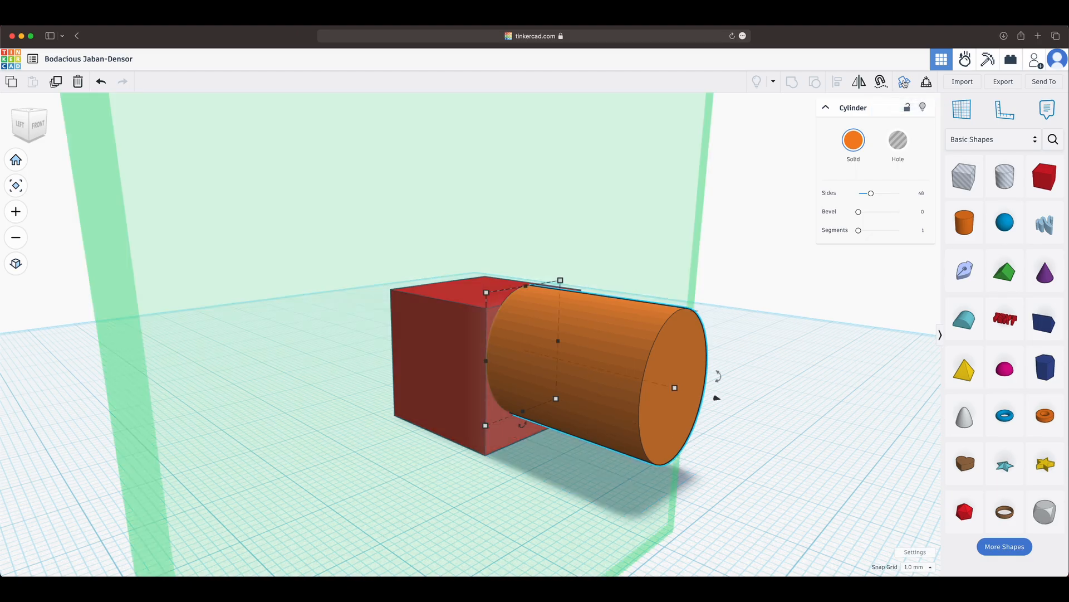
Step: Drop the selected cylinder down onto the base workplane and deselect it
click(836, 324)
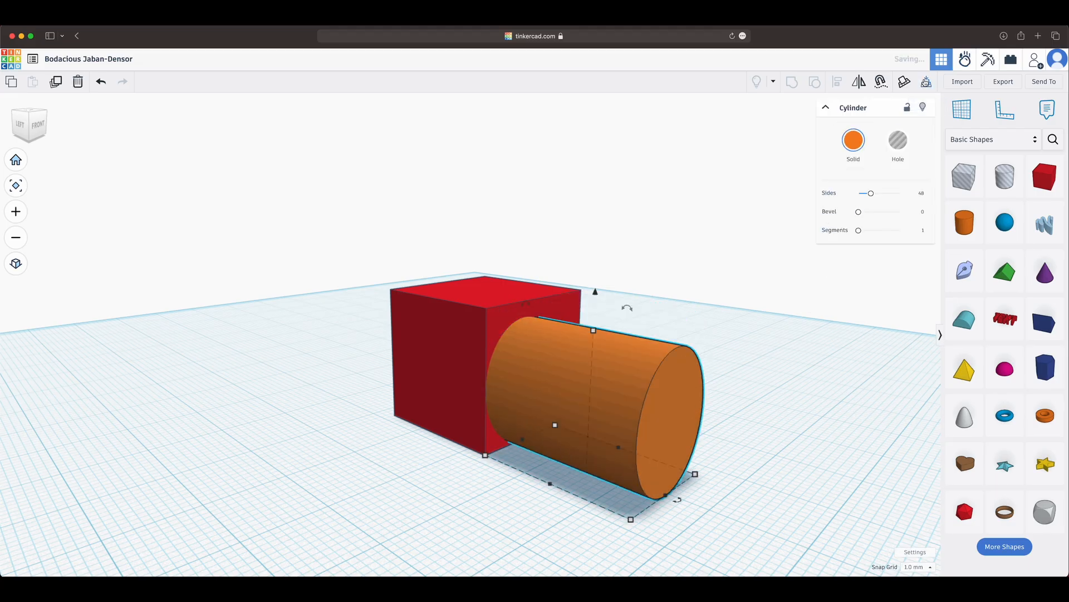
click(783, 411)
right_drag(783, 411, 740, 398)
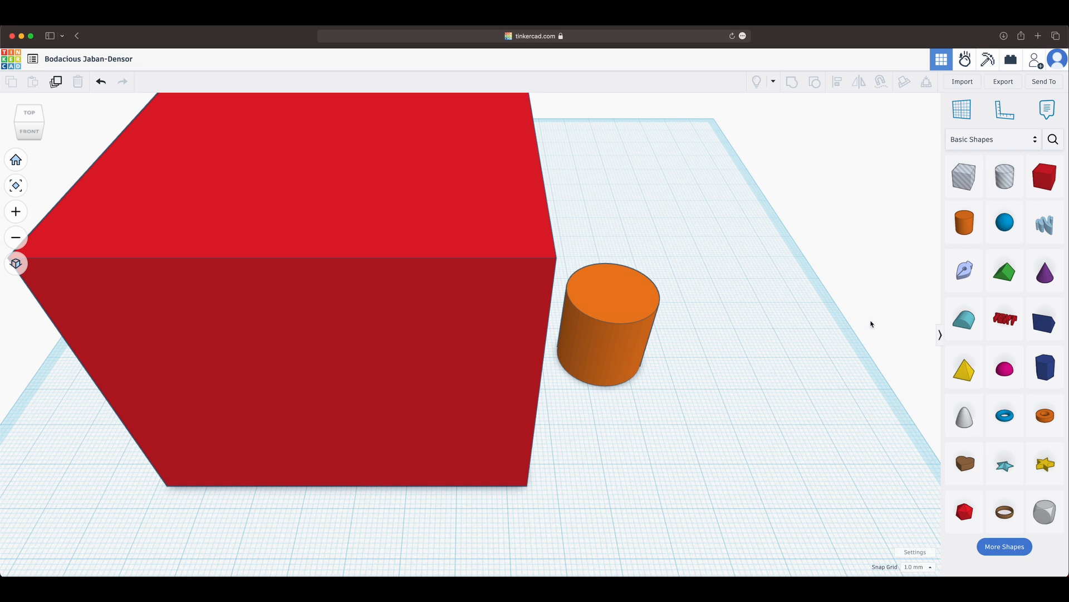
Step: Use Cruise to attach the loose cylinder to the large box's front face, then reduce its profile size and deselect it
right_drag(646, 411, 723, 322)
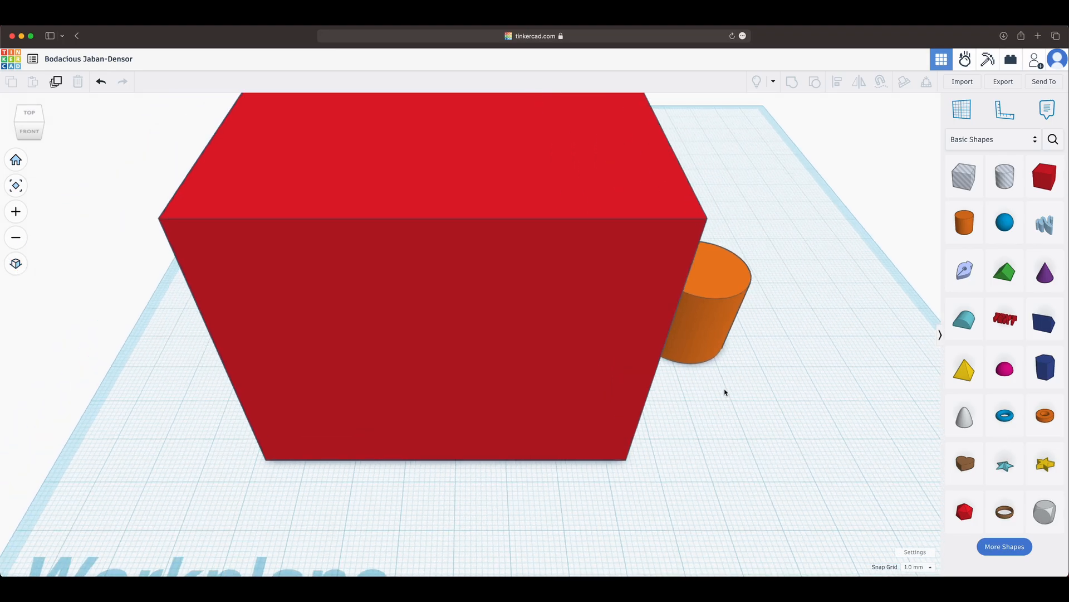
click(724, 322)
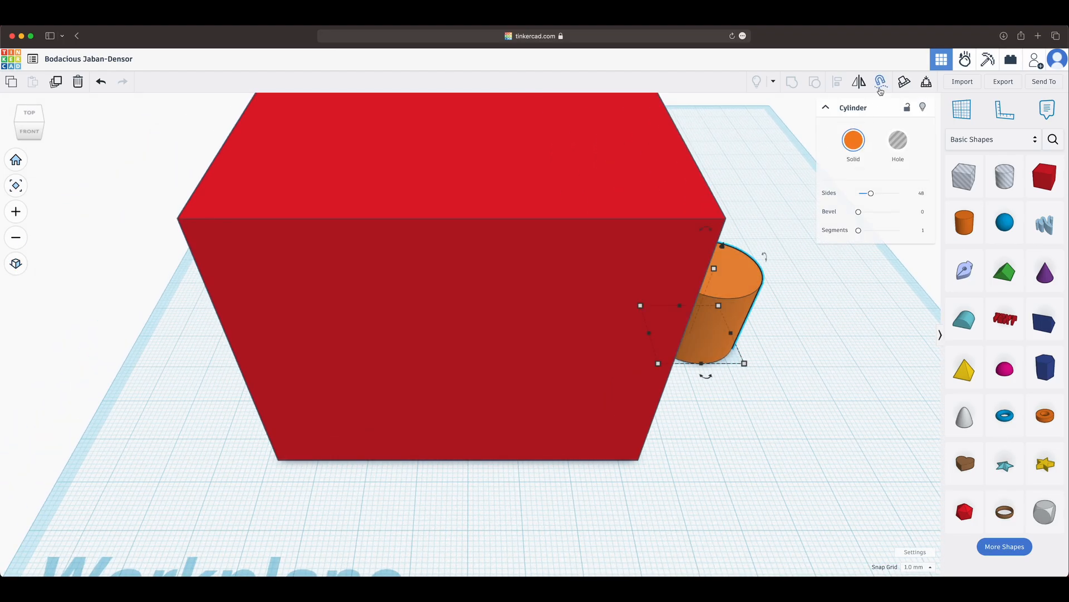
click(693, 338)
drag(690, 336, 328, 305)
right_drag(824, 396, 728, 384)
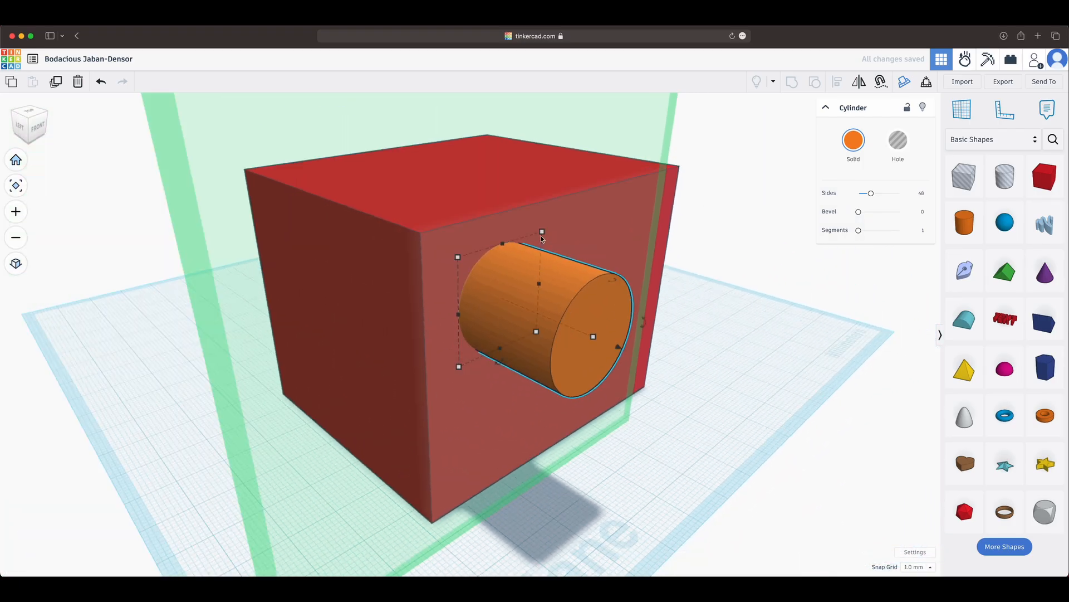
drag(542, 231, 504, 296)
click(747, 292)
right_drag(747, 292, 926, 248)
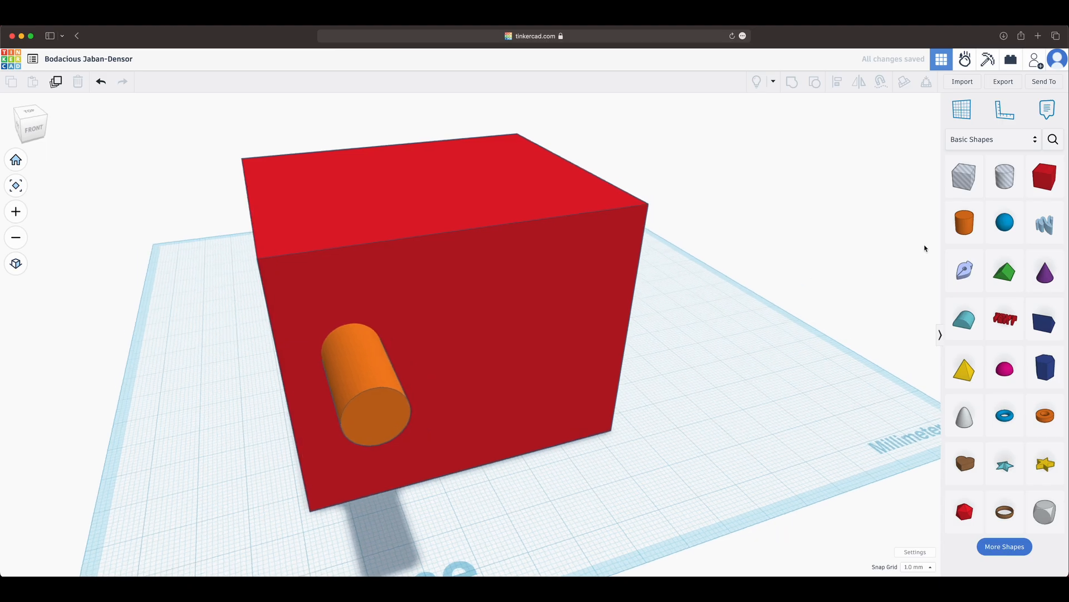
Step: Add a second cylinder on the box's front face with Cruise, and undo its placement onto the face
drag(964, 223, 492, 381)
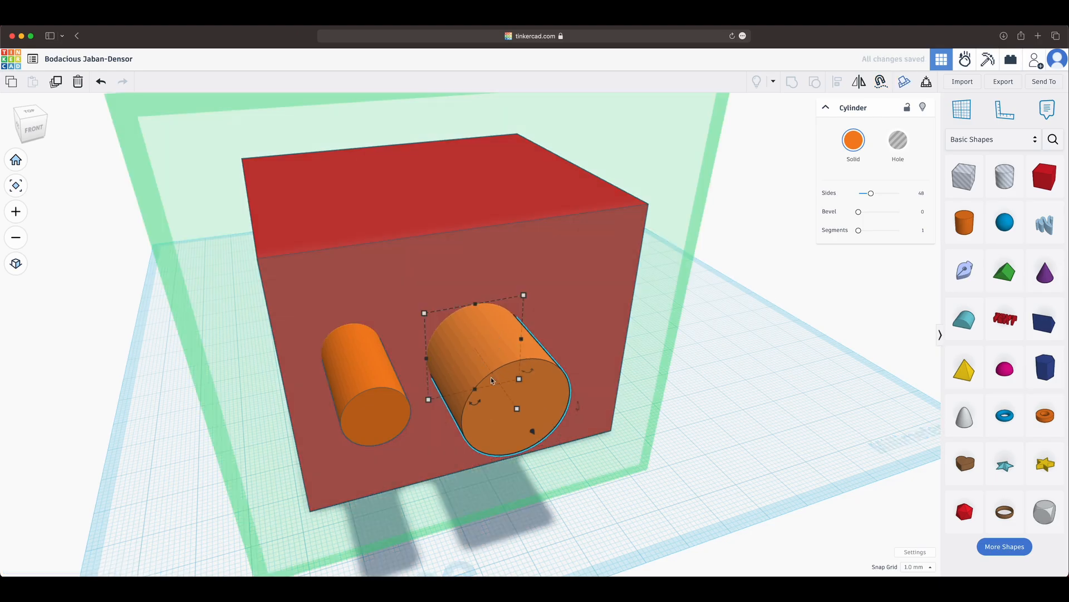
click(826, 300)
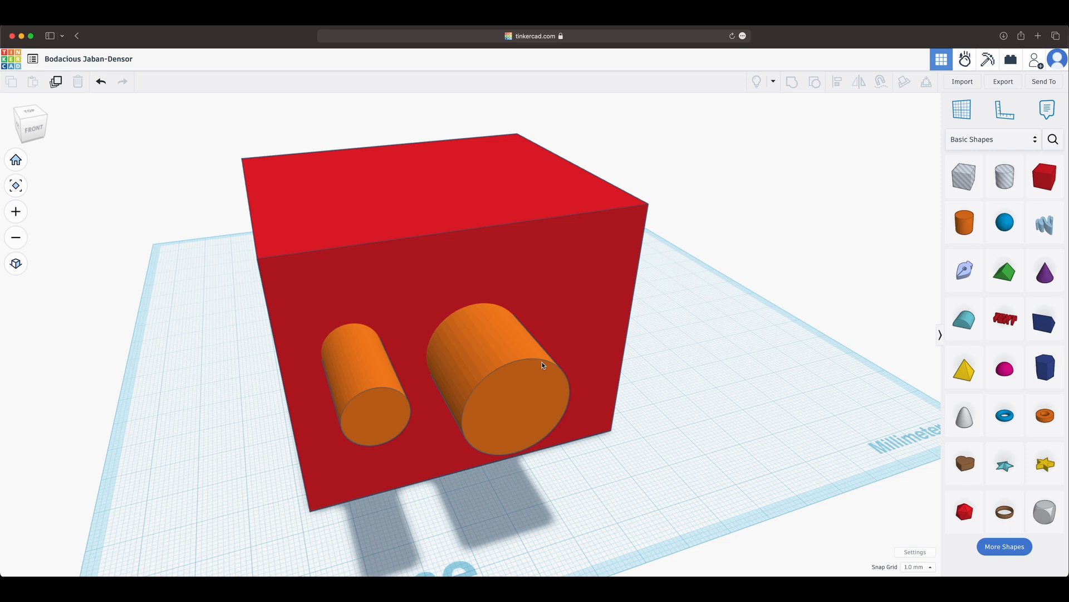
key(super+z)
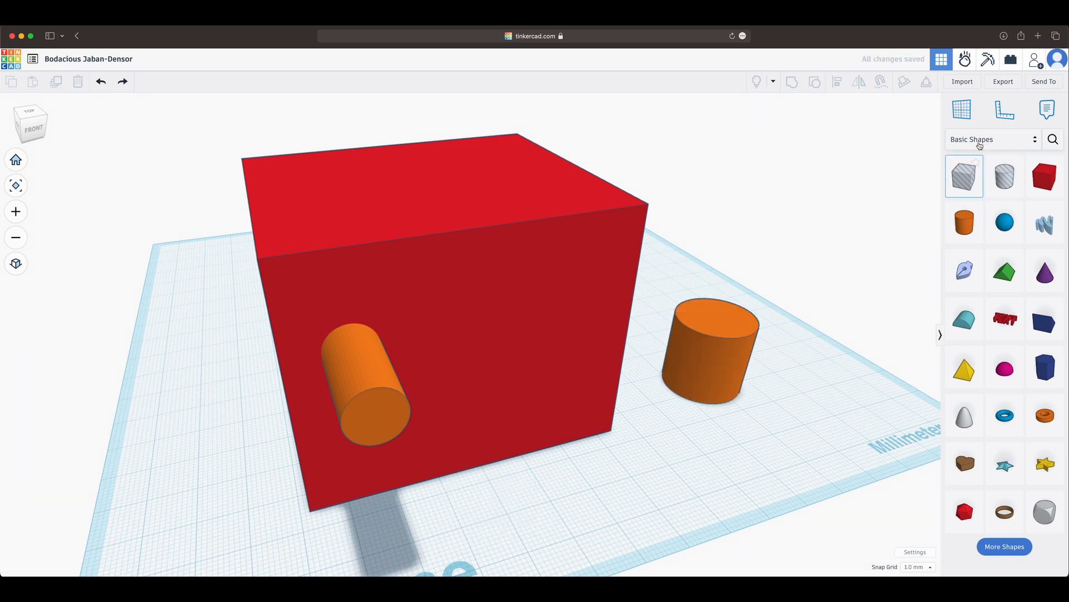
Step: Place a temporary workplane on the box's front face
click(966, 114)
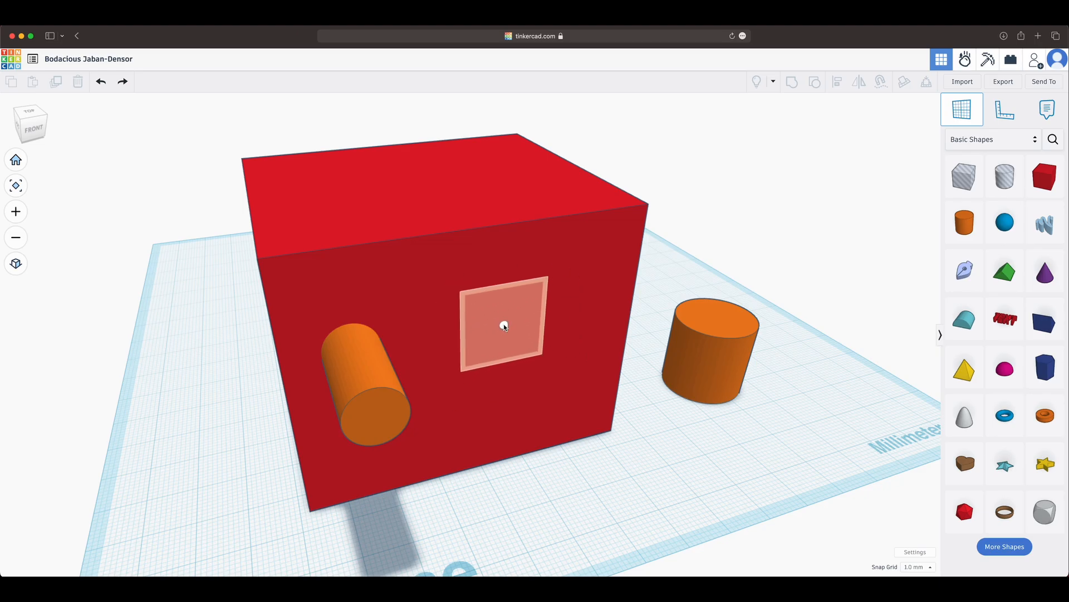
click(503, 323)
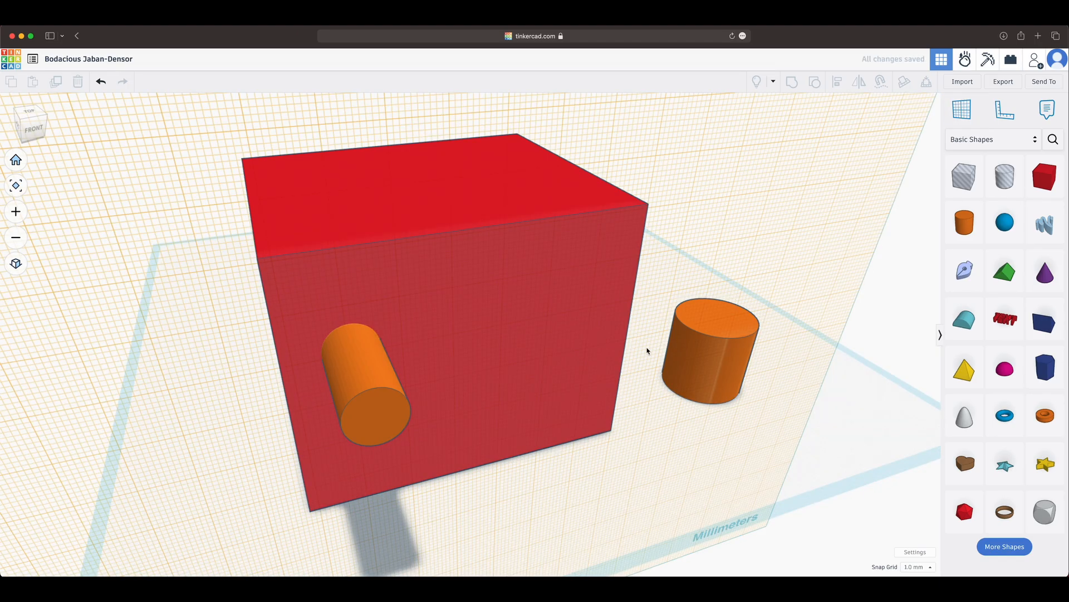
right_drag(554, 319, 615, 339)
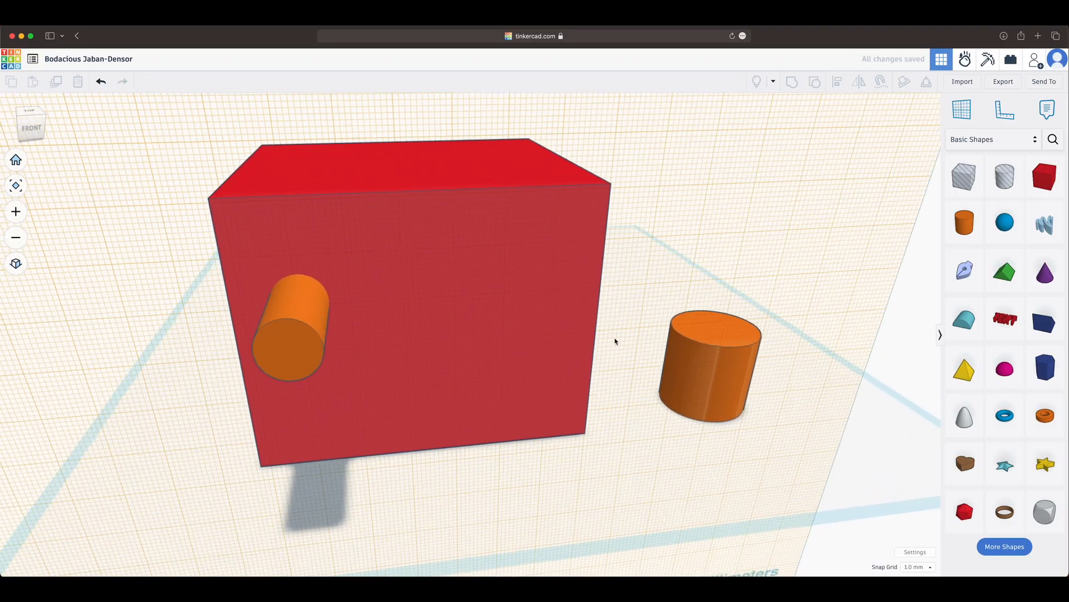
Step: Raise the loose cylinder about 11 mm along the temporary workplane, and add another cylinder directly on the box's front face
click(735, 350)
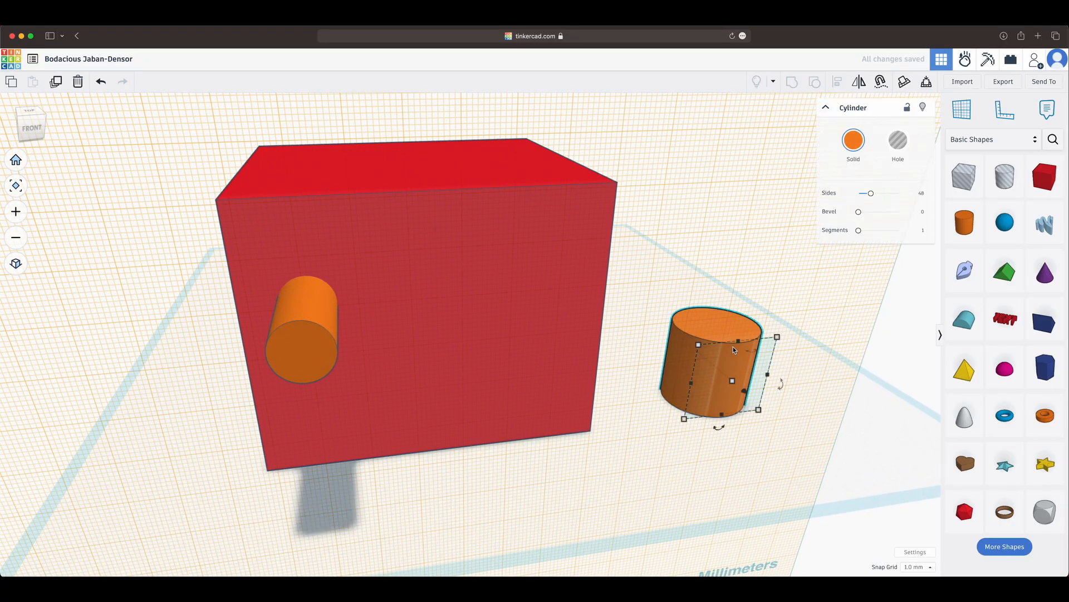
drag(716, 326, 714, 283)
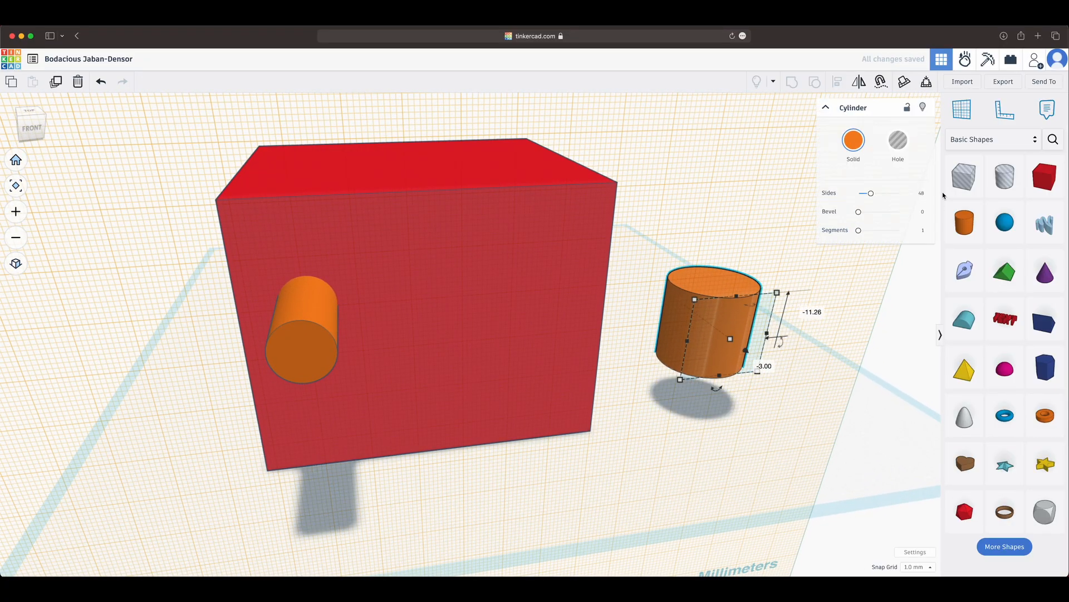
click(964, 222)
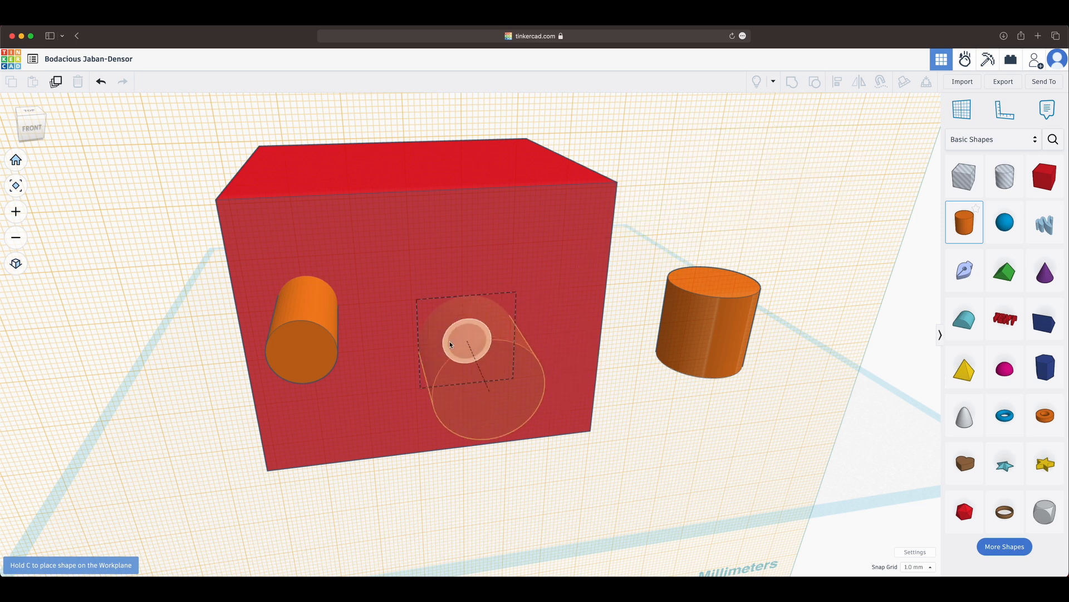
click(416, 296)
Step: Reposition the loose cylinder relative to the front-face workplane, and resize its profile to about 29 by 34 mm
click(736, 328)
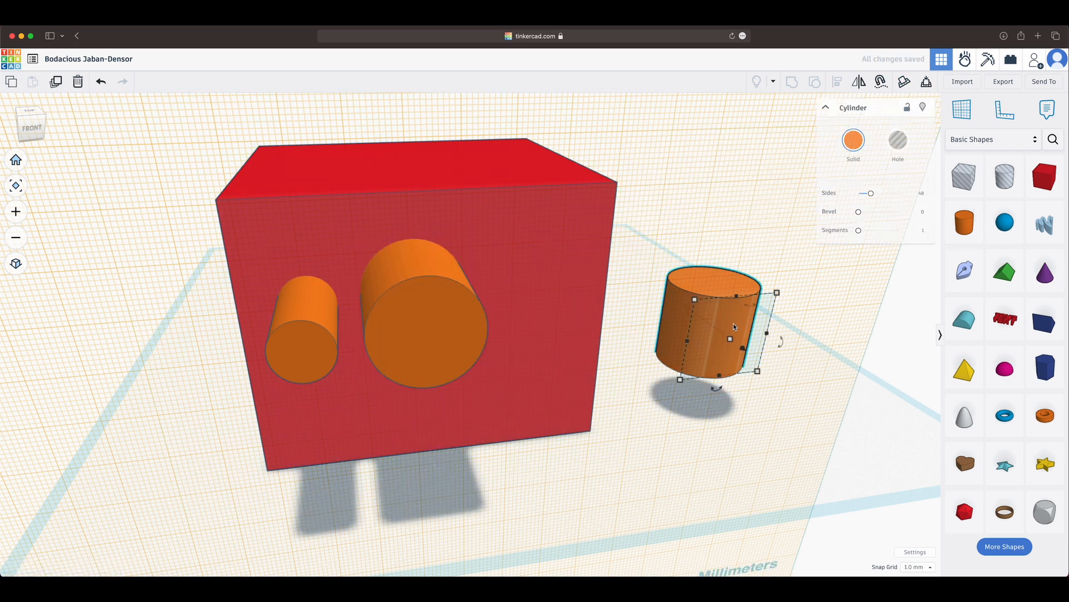
drag(736, 326, 774, 381)
mouse_move(772, 428)
right_down()
mouse_move(784, 430)
mouse_move(764, 423)
right_up()
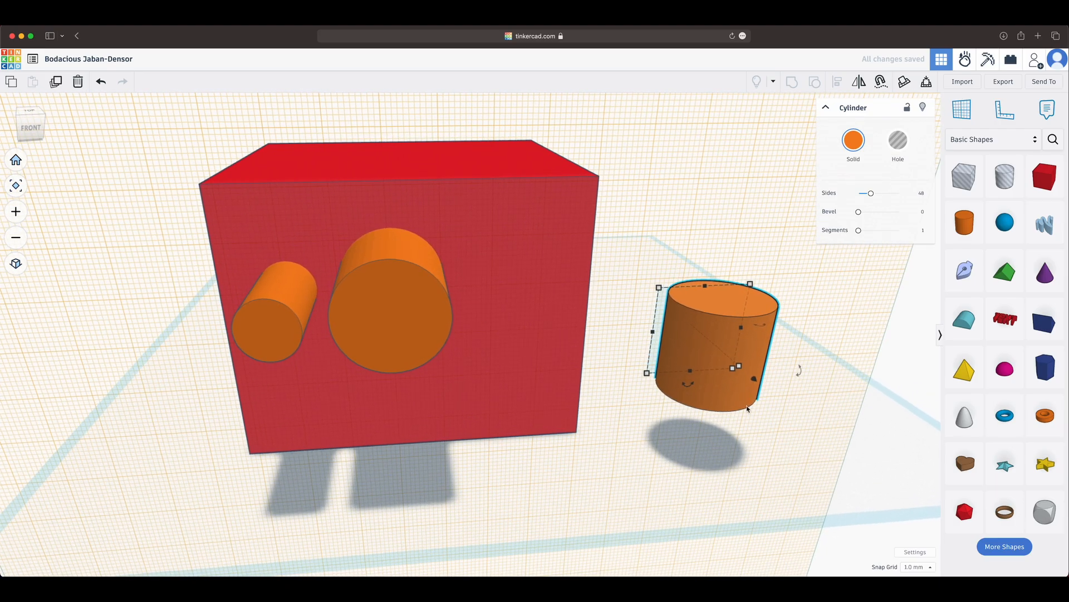
drag(755, 382, 776, 397)
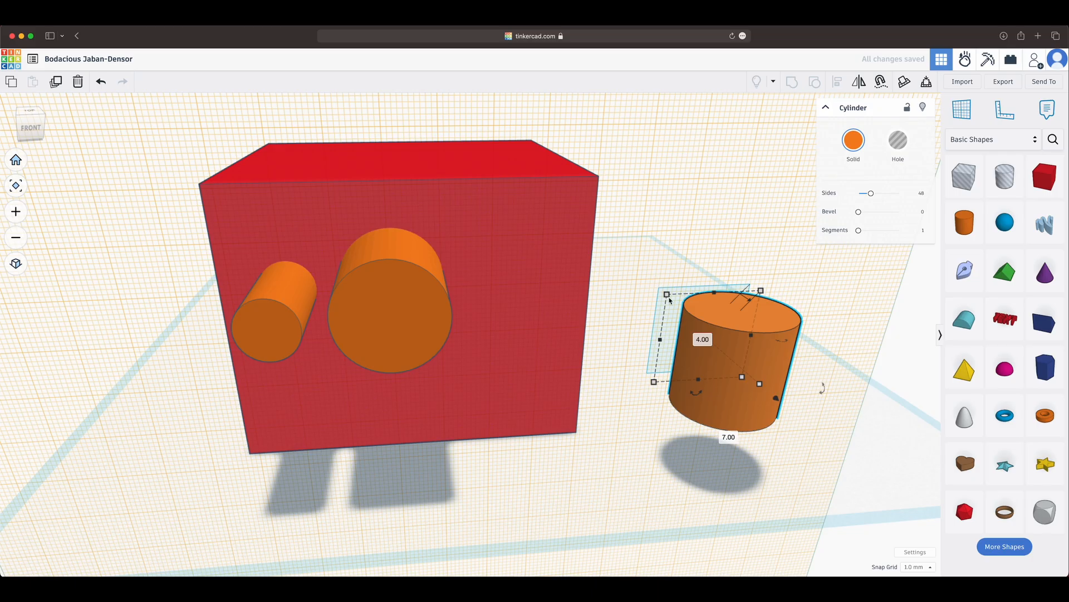
drag(670, 300, 631, 226)
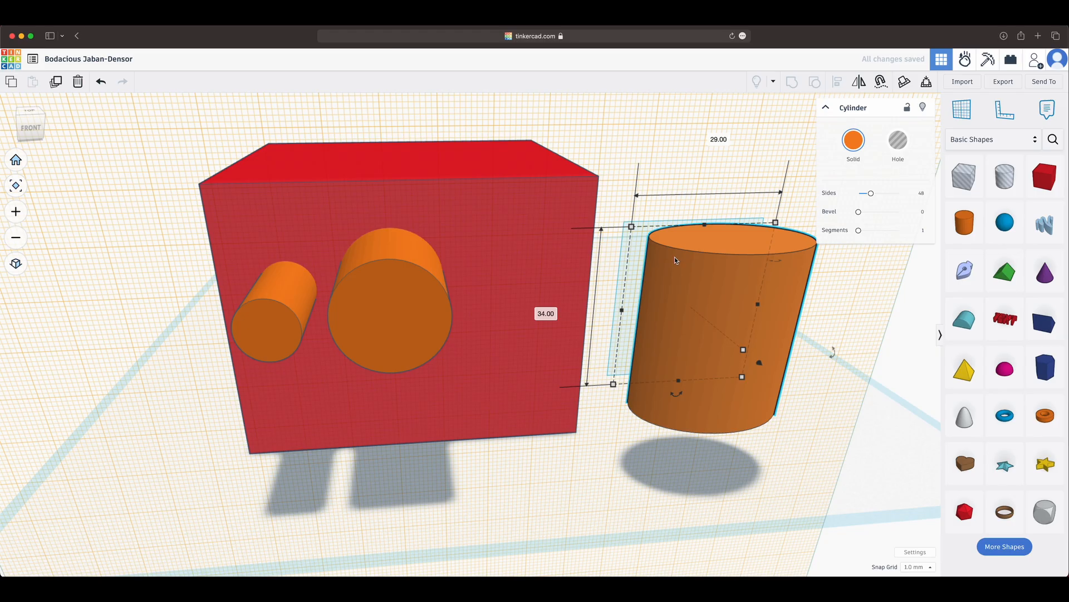
Step: Delete the loose cylinder beside the box, and return the workplane to the base grid
key(Delete)
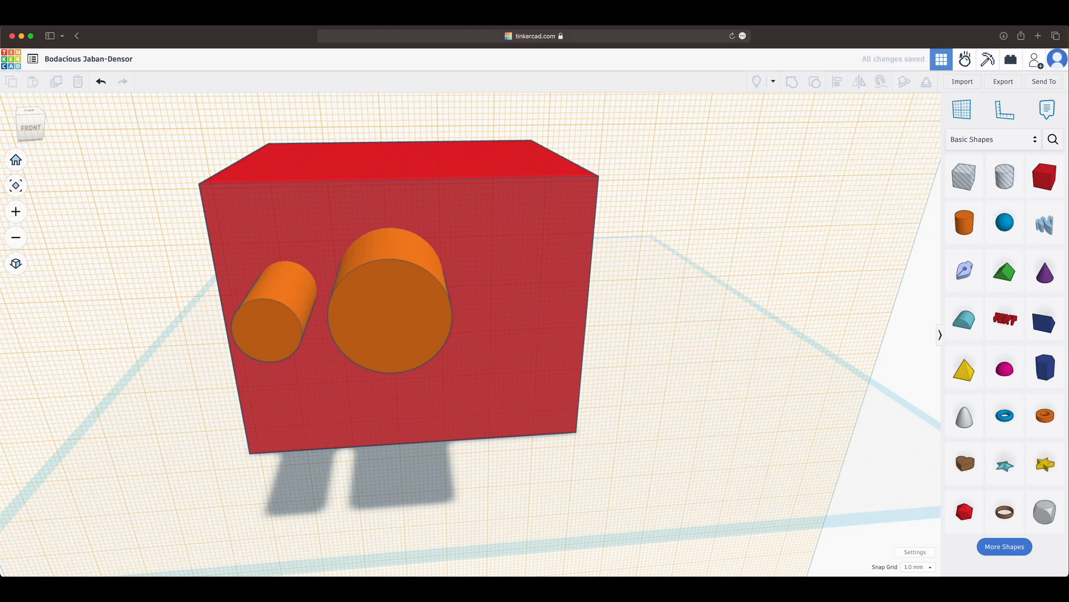
click(963, 123)
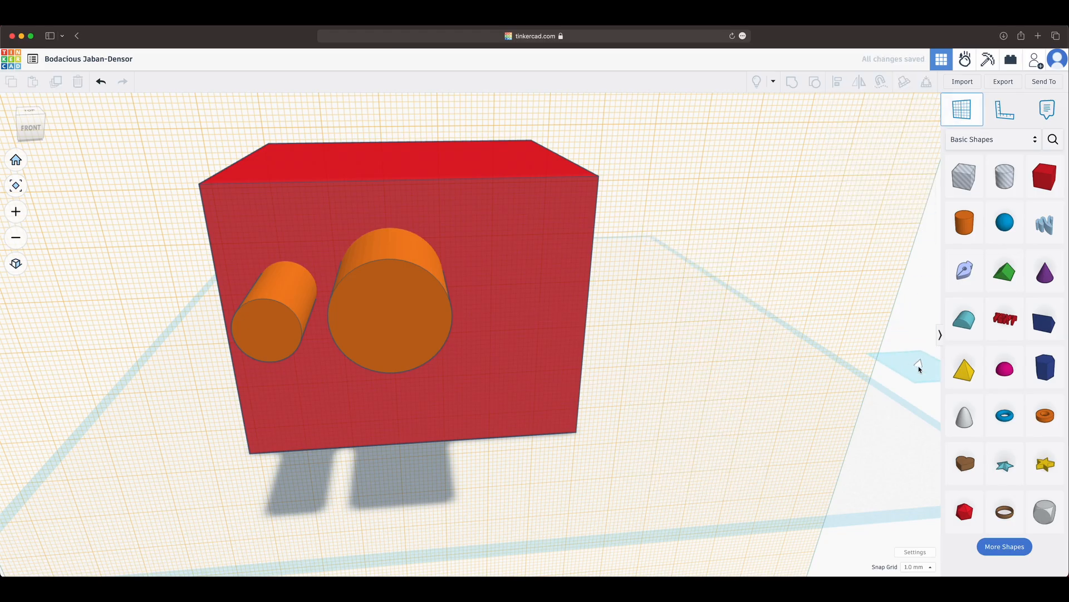
click(893, 415)
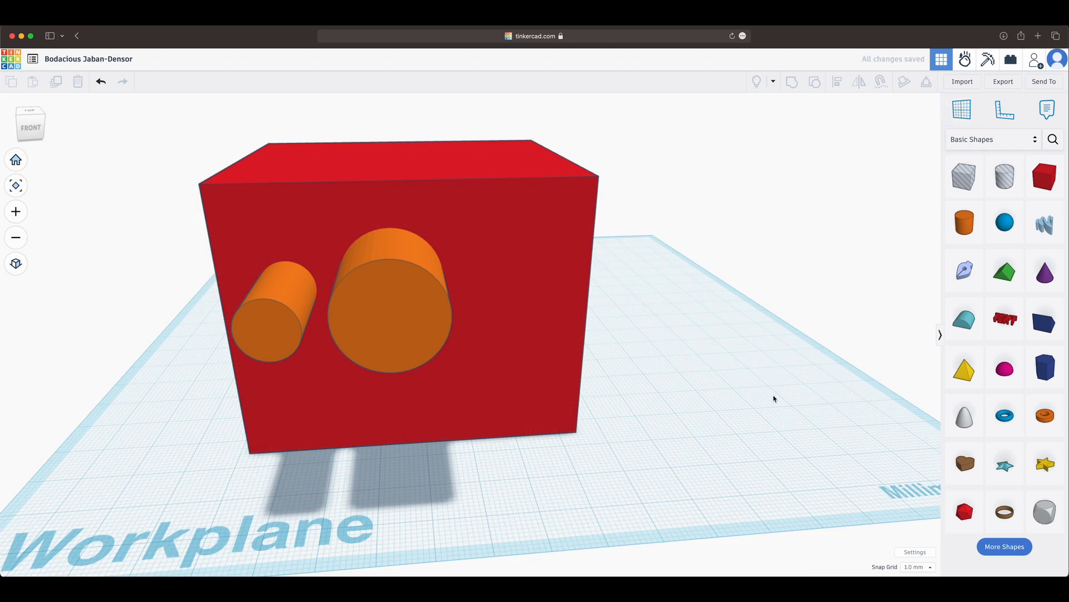
Step: Place a ruler at the front-right base corner of the red tower
click(16, 160)
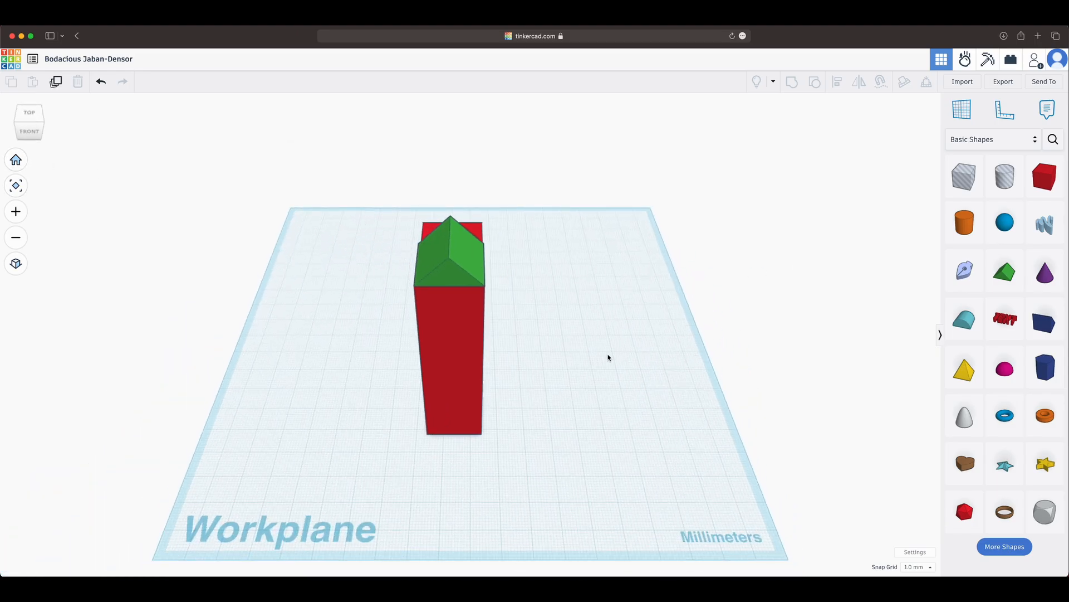
right_drag(657, 364, 572, 378)
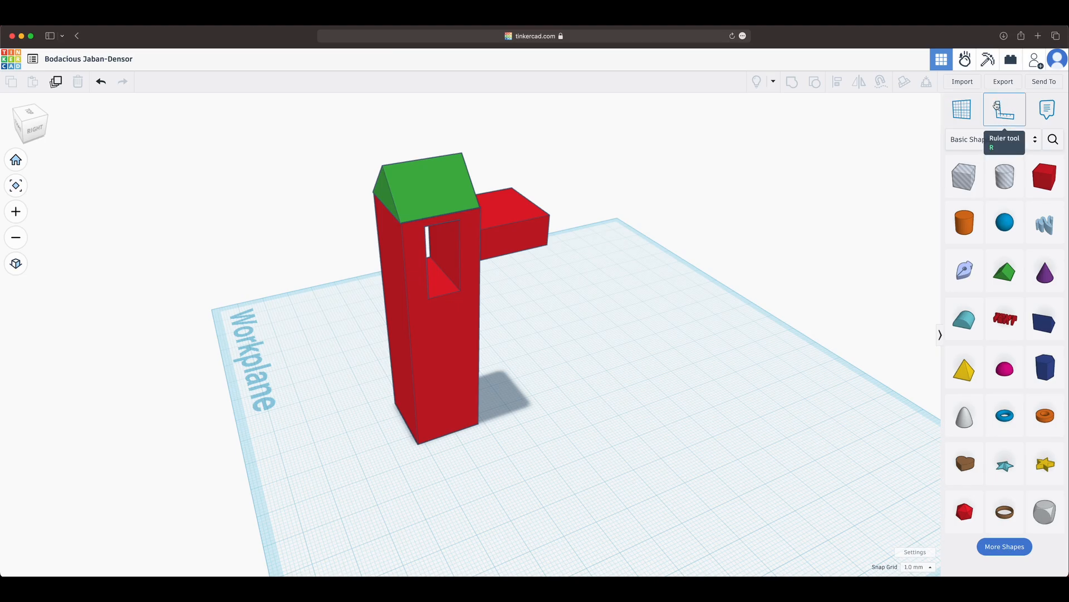
click(1007, 115)
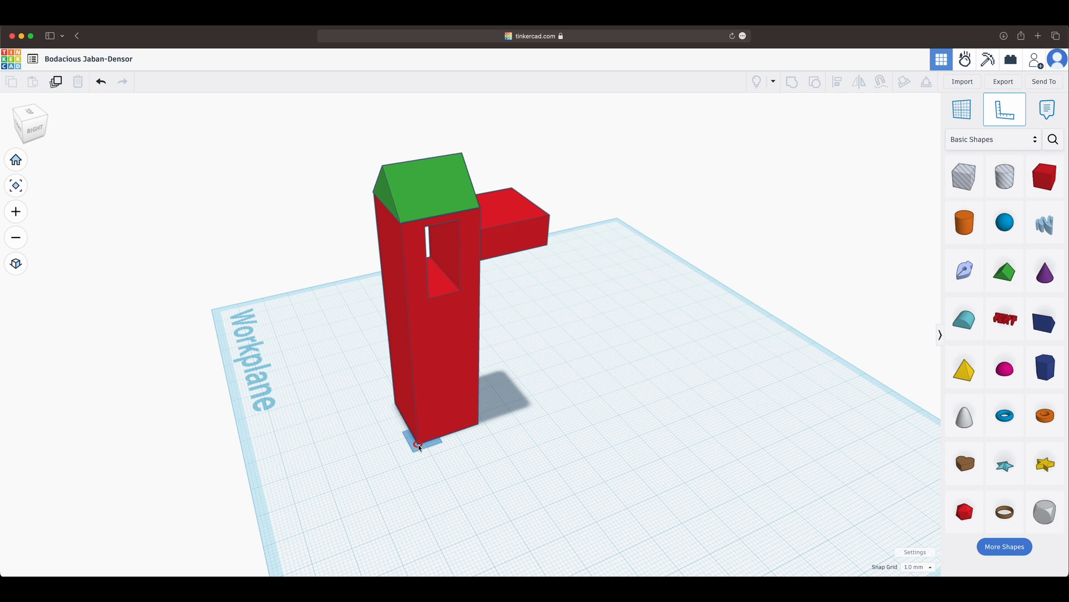
click(419, 444)
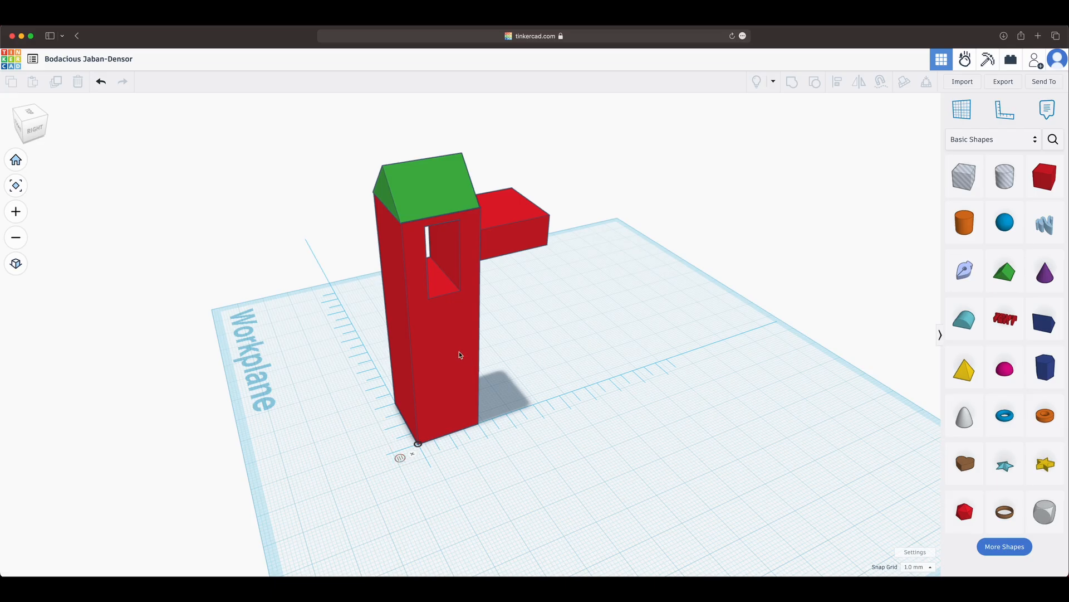
Step: Inspect the tower's dimensions and offsets with the ruler, then dismiss the ruler and check the tower's height without it
mouse_move(536, 333)
right_down()
mouse_move(573, 334)
mouse_move(552, 340)
right_up()
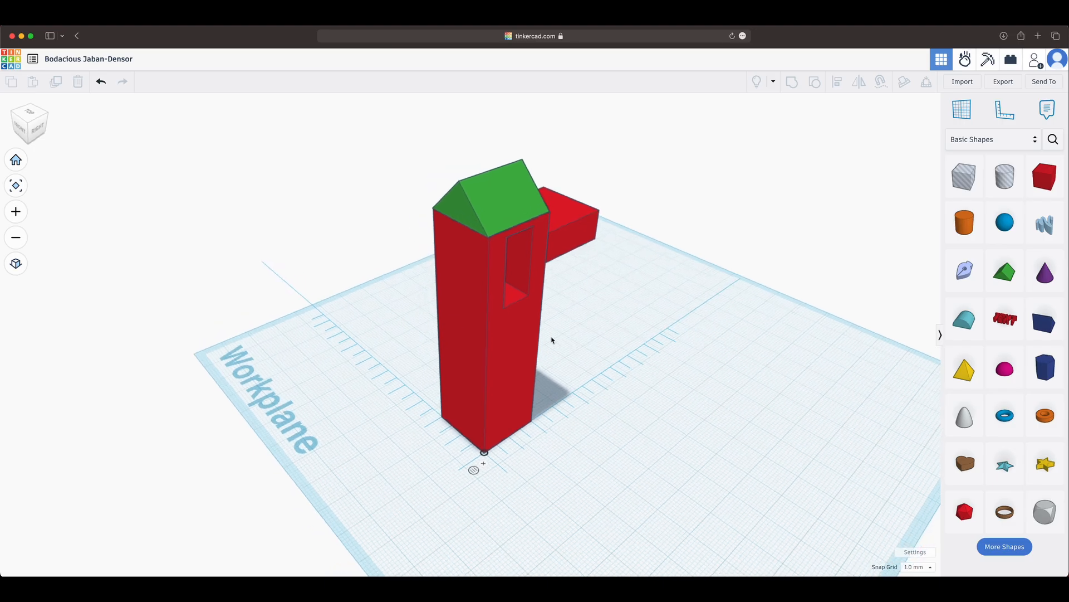
click(500, 349)
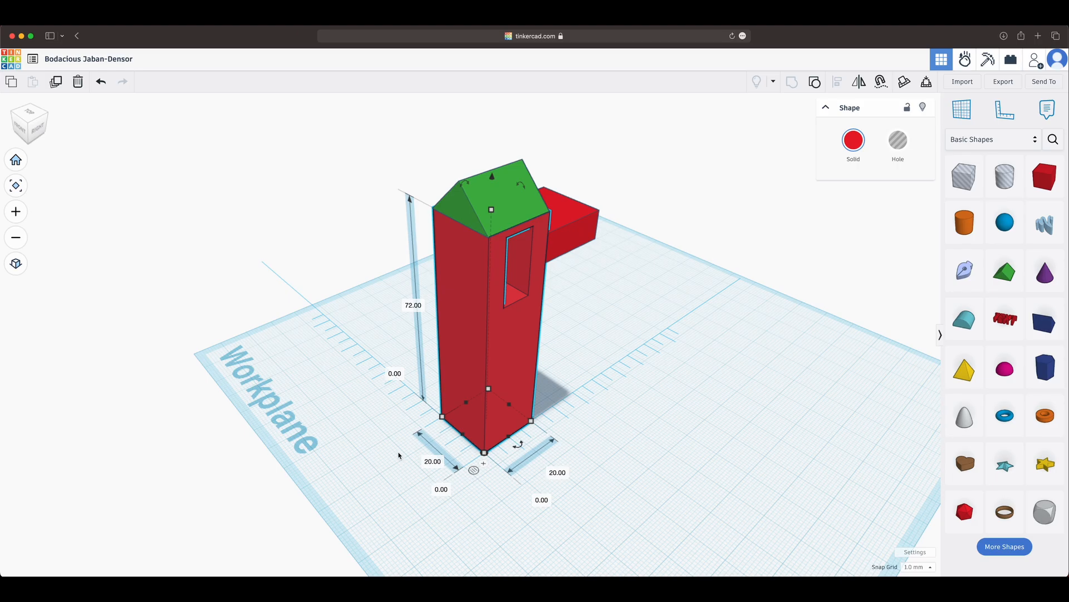
right_drag(398, 456, 421, 454)
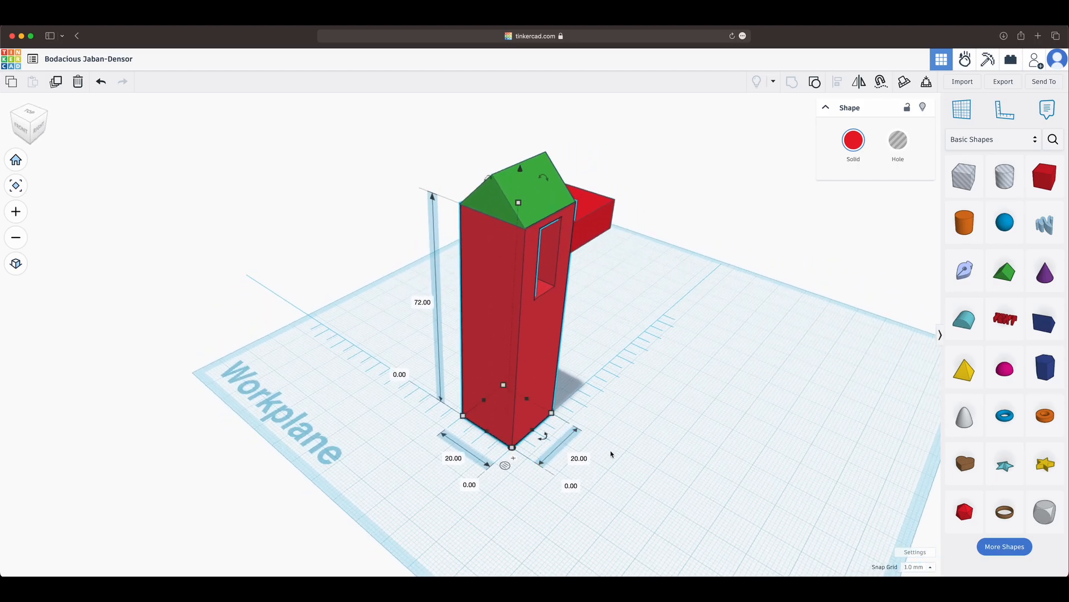
click(513, 458)
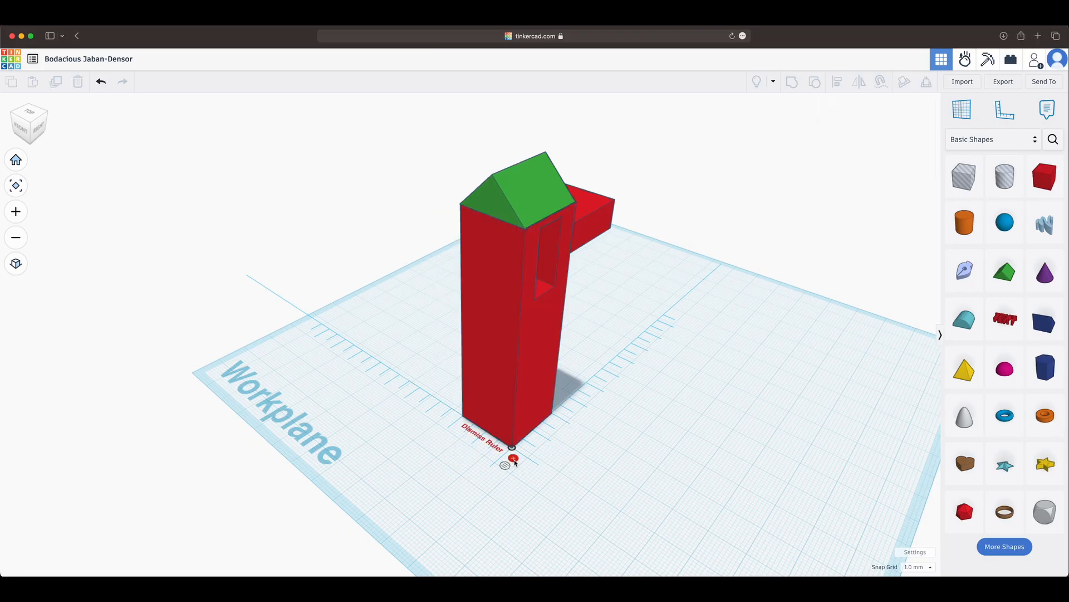
click(503, 431)
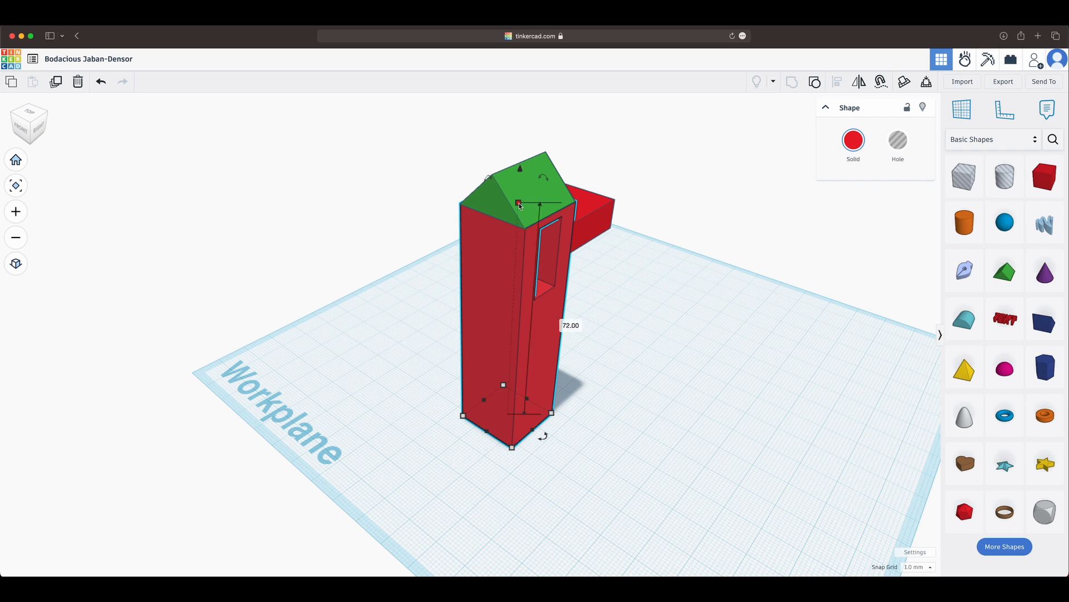
Step: Place a ruler at the tower's front-left base corner, and select the floating red box to show its dimensions and offsets
click(1005, 110)
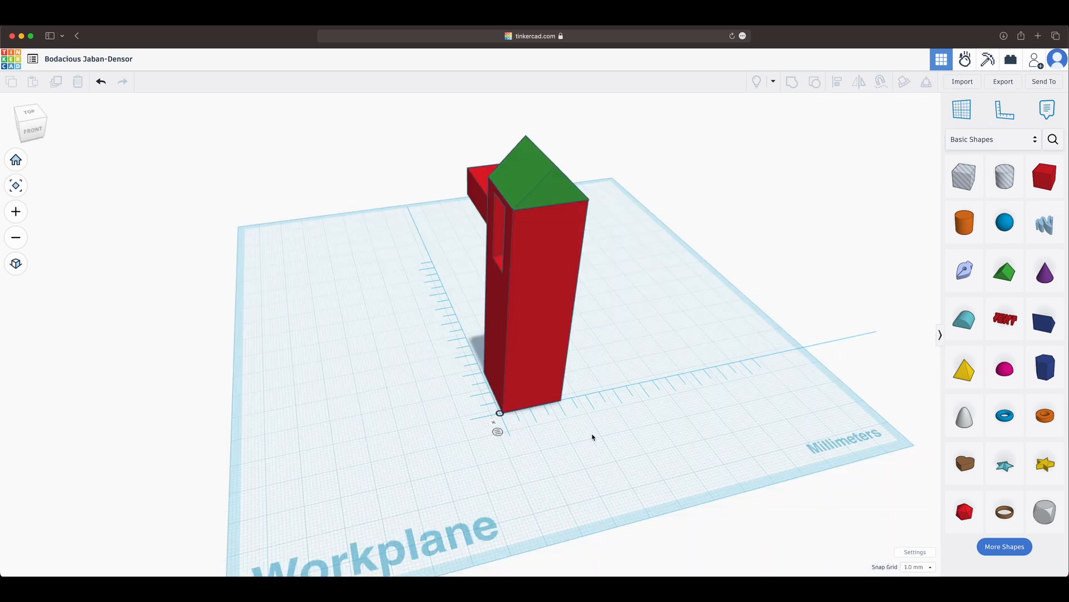
scroll(561, 432, up, 2)
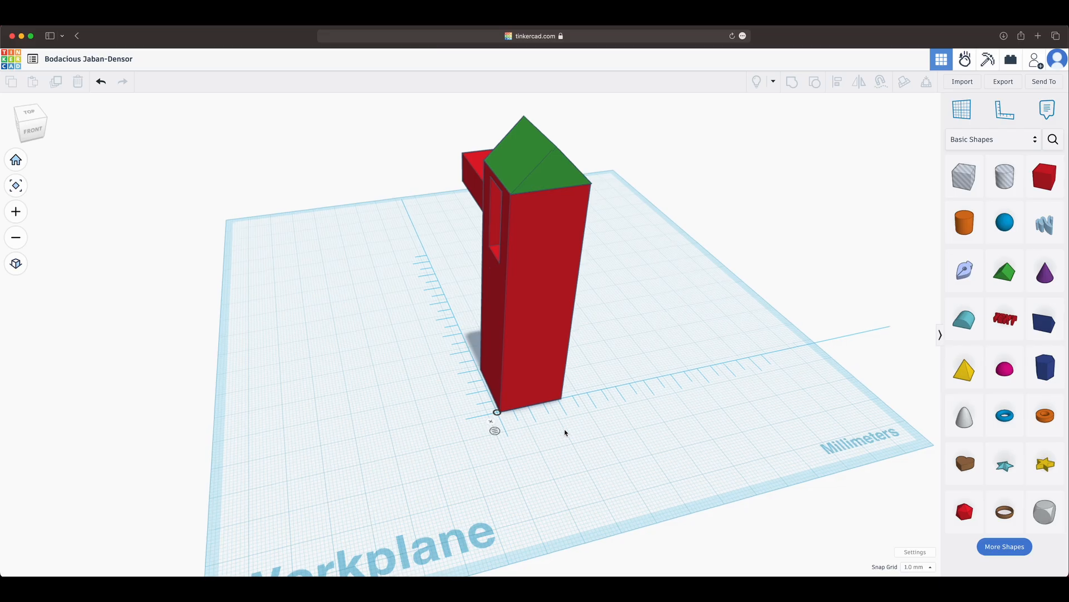
right_drag(565, 432, 621, 309)
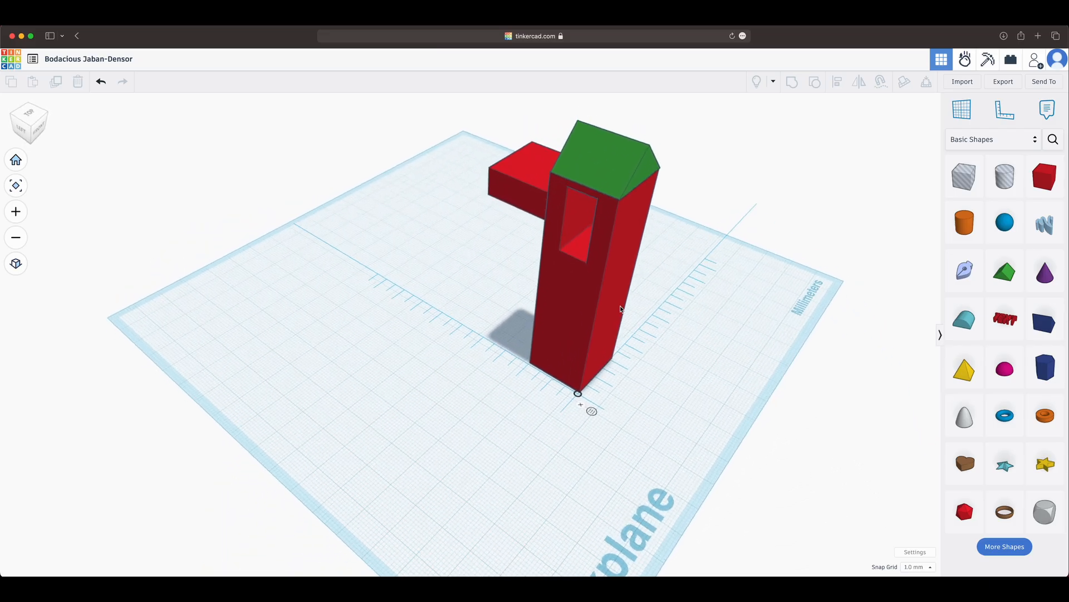
click(532, 203)
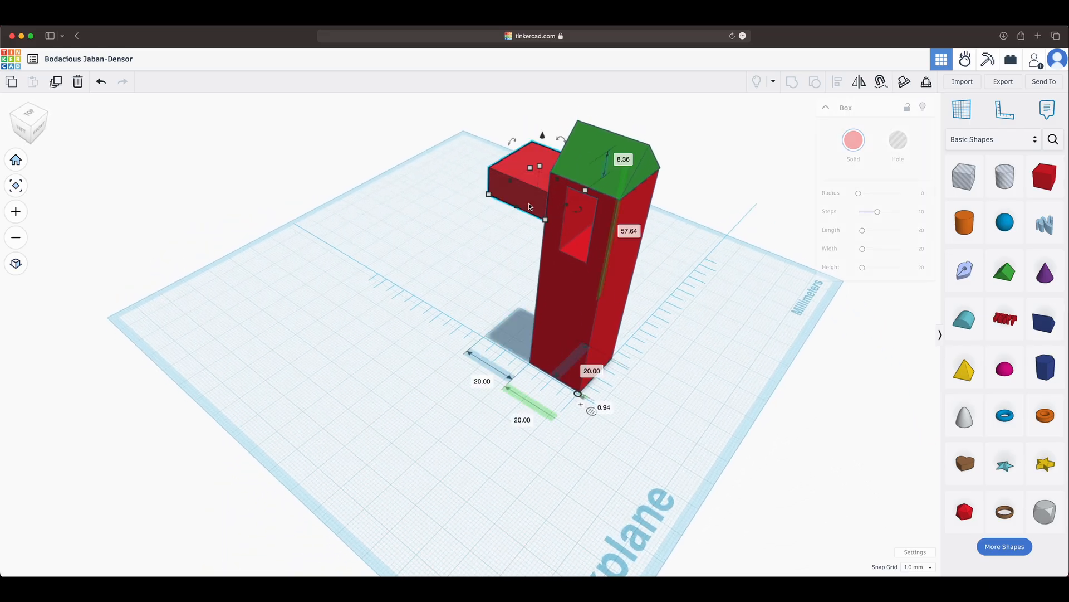
Step: Raise the floating red box beside the tower so that its base sits 59 mm above the workplane
right_drag(435, 338, 685, 268)
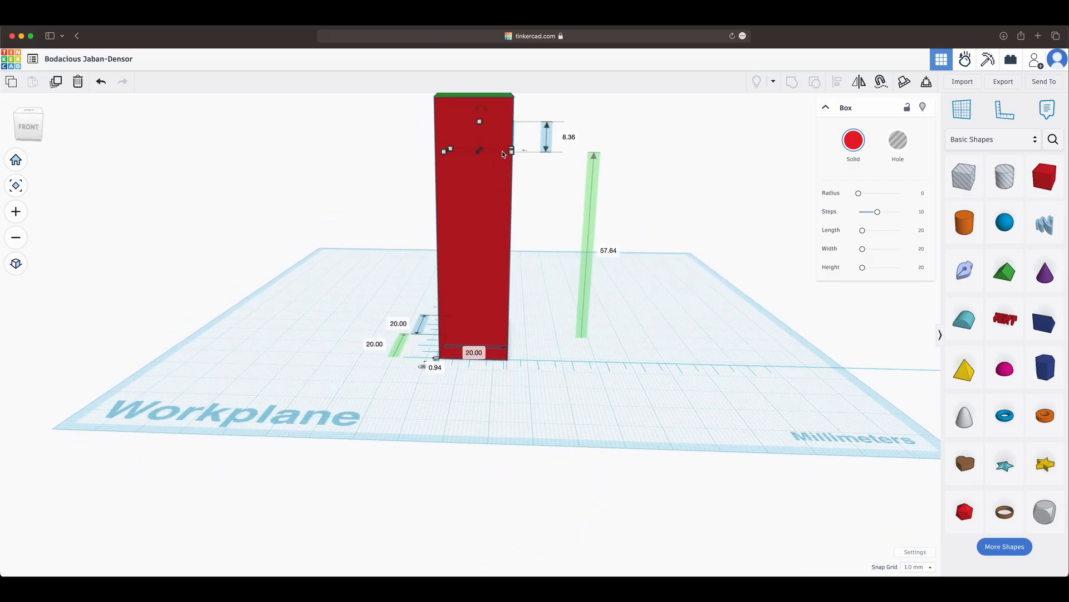
right_drag(299, 334, 555, 323)
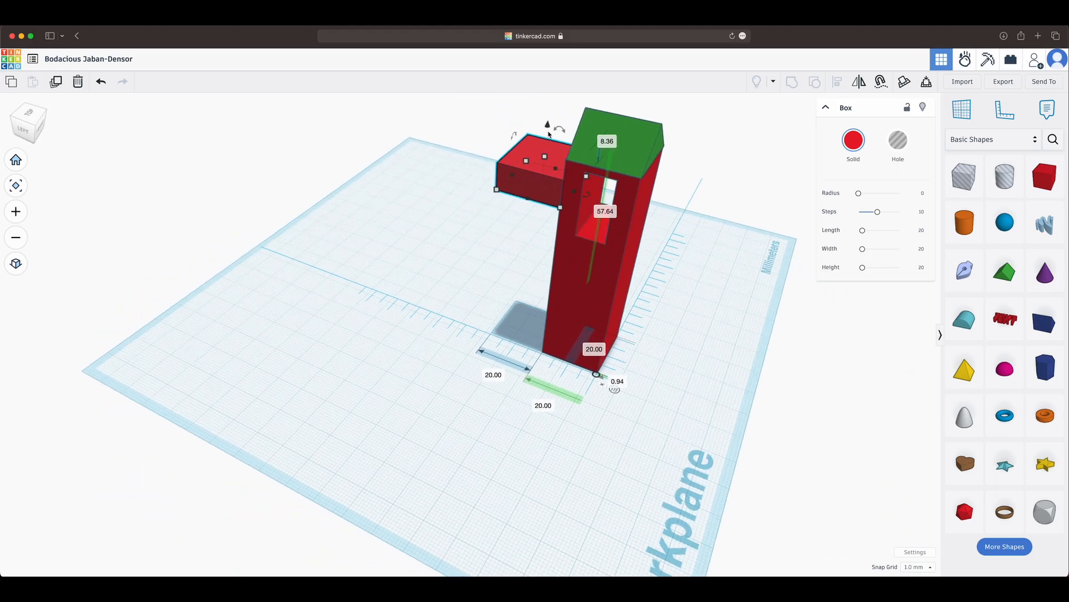
mouse_move(548, 126)
mouse_down()
mouse_move(544, 209)
mouse_move(564, 124)
mouse_up()
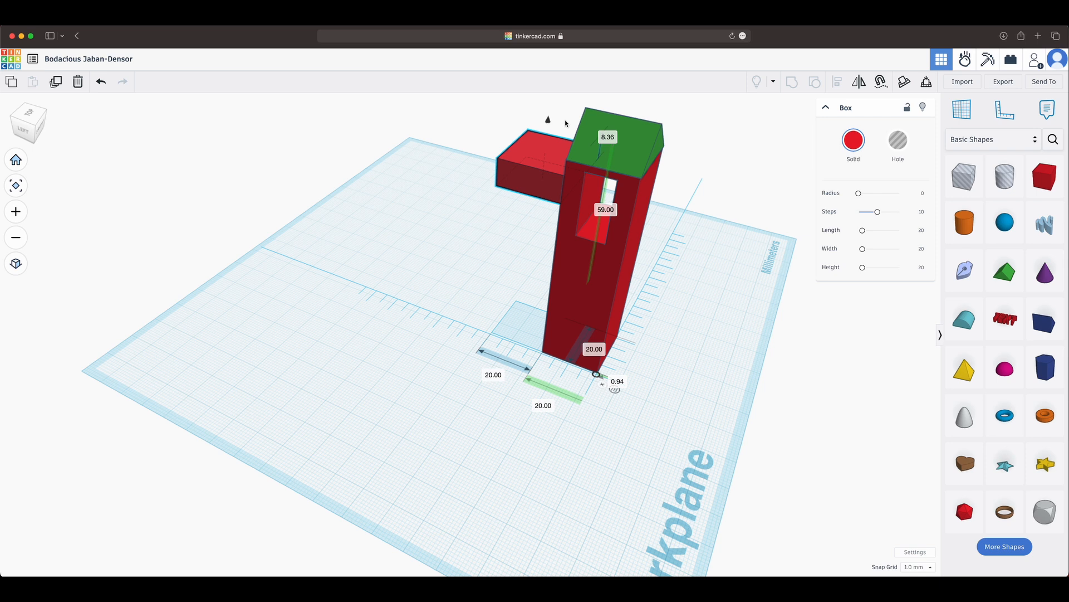
Step: Switch the ruler to measure the red box's offsets from its midpoint, then dismiss the ruler
right_drag(706, 266, 499, 210)
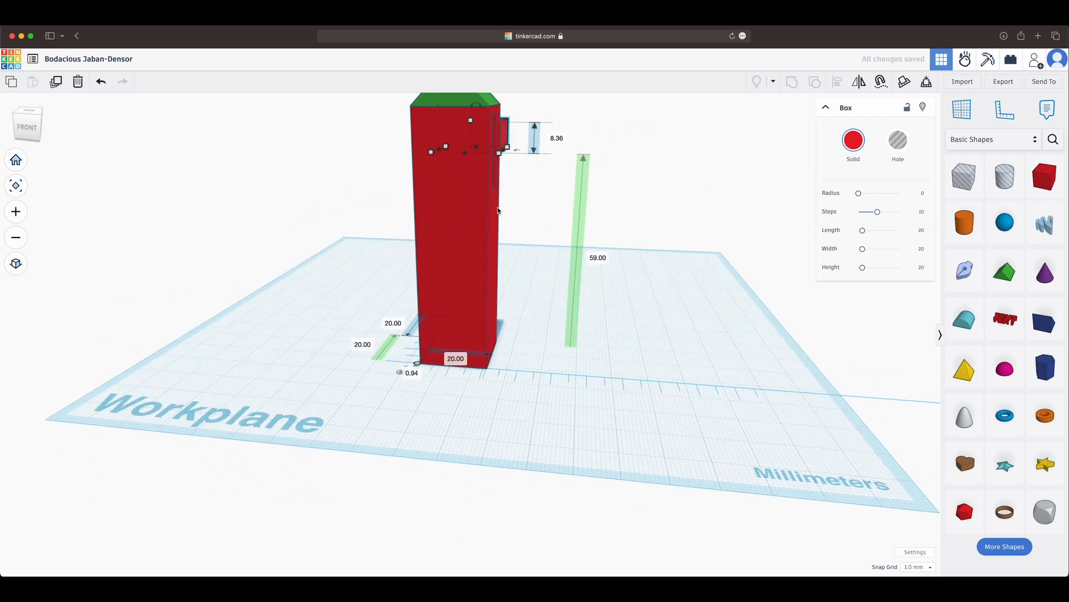
right_drag(468, 396, 668, 423)
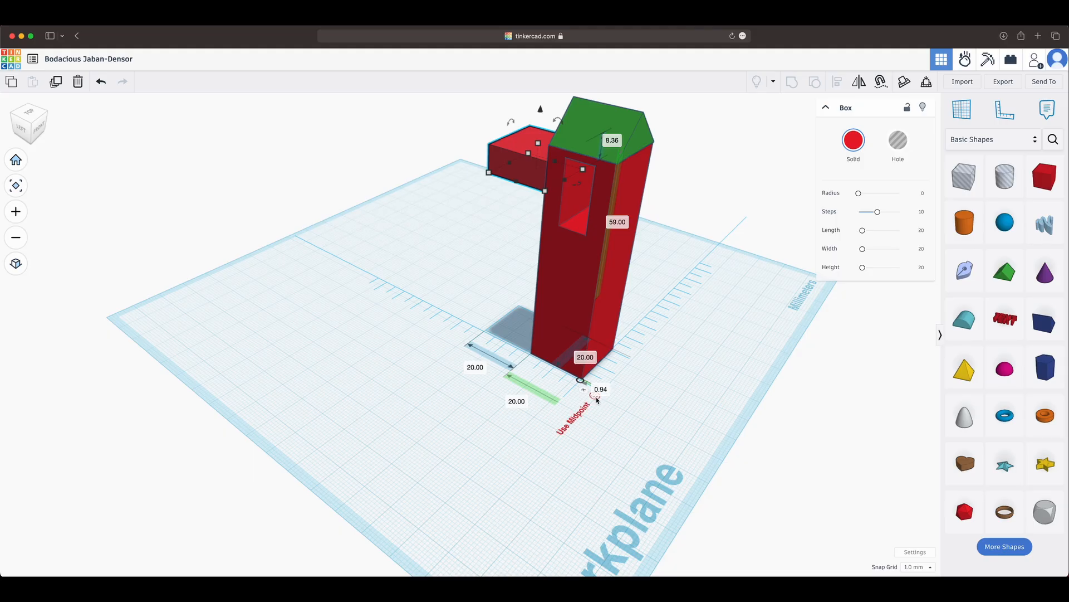
right_drag(596, 397, 577, 215)
right_drag(635, 169, 599, 310)
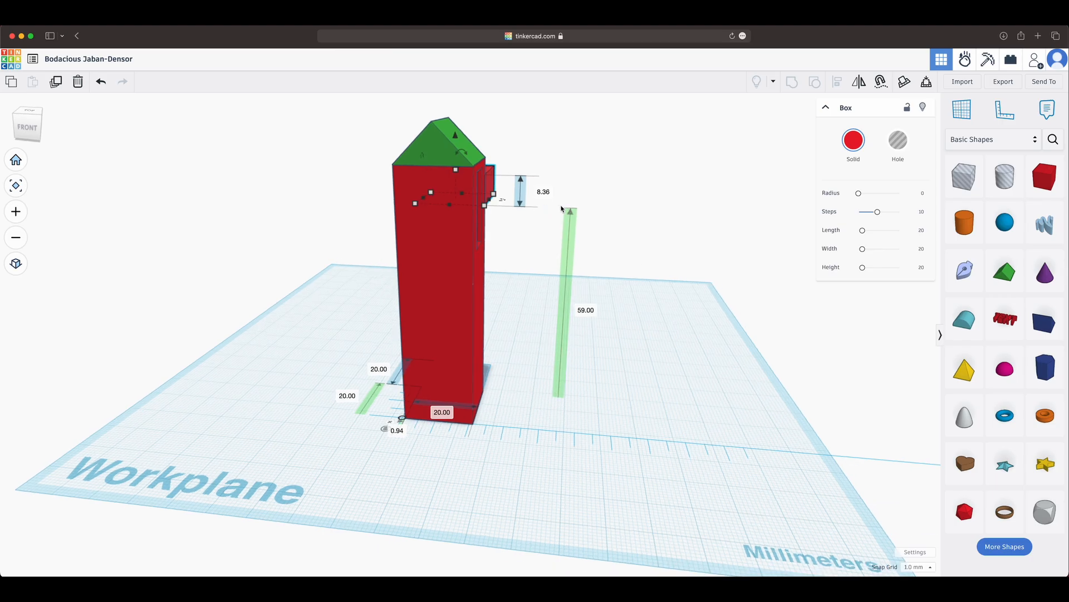
click(384, 428)
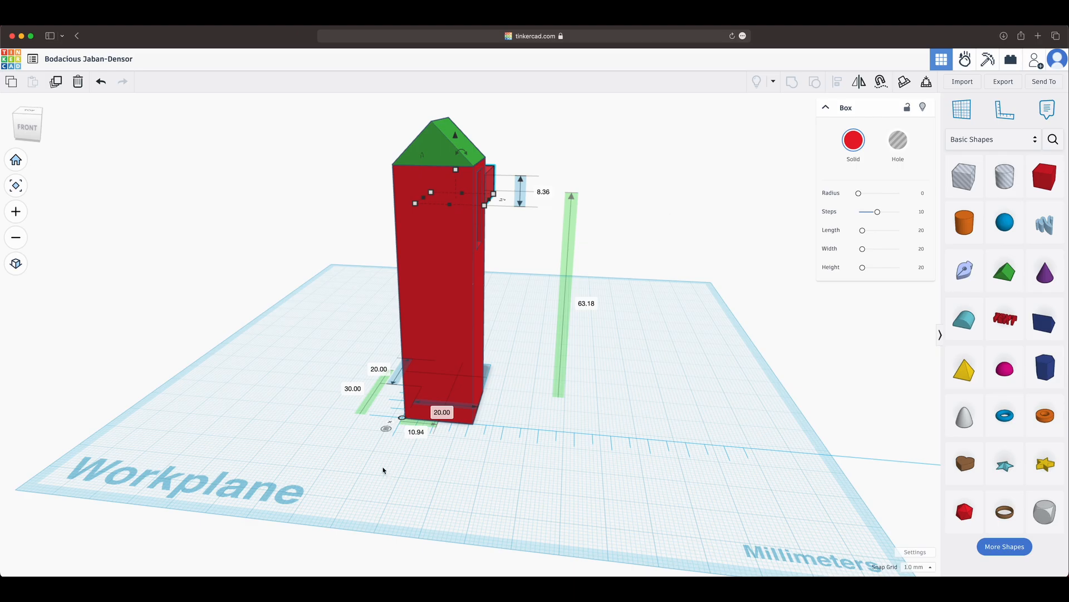
click(390, 423)
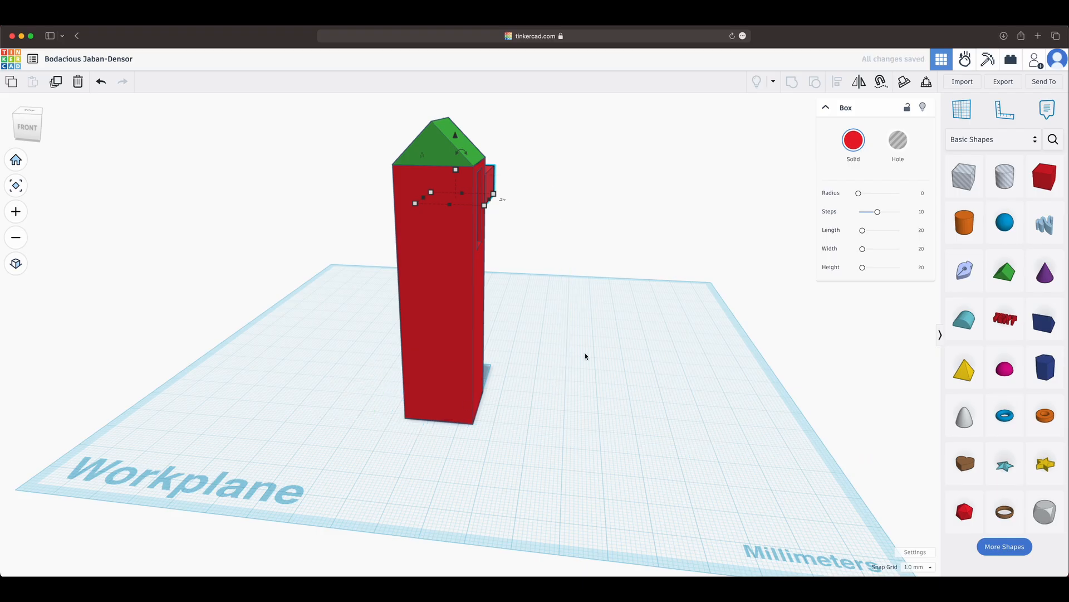
Step: Restore the home view and delete the whole tower together with the floating box
click(15, 160)
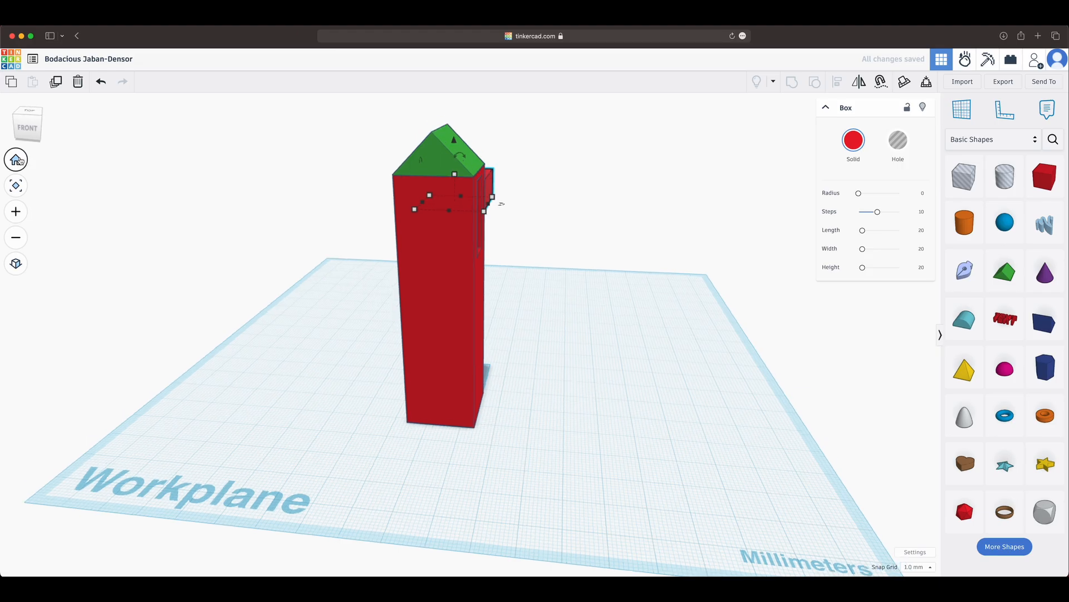
drag(262, 183, 640, 426)
key(Delete)
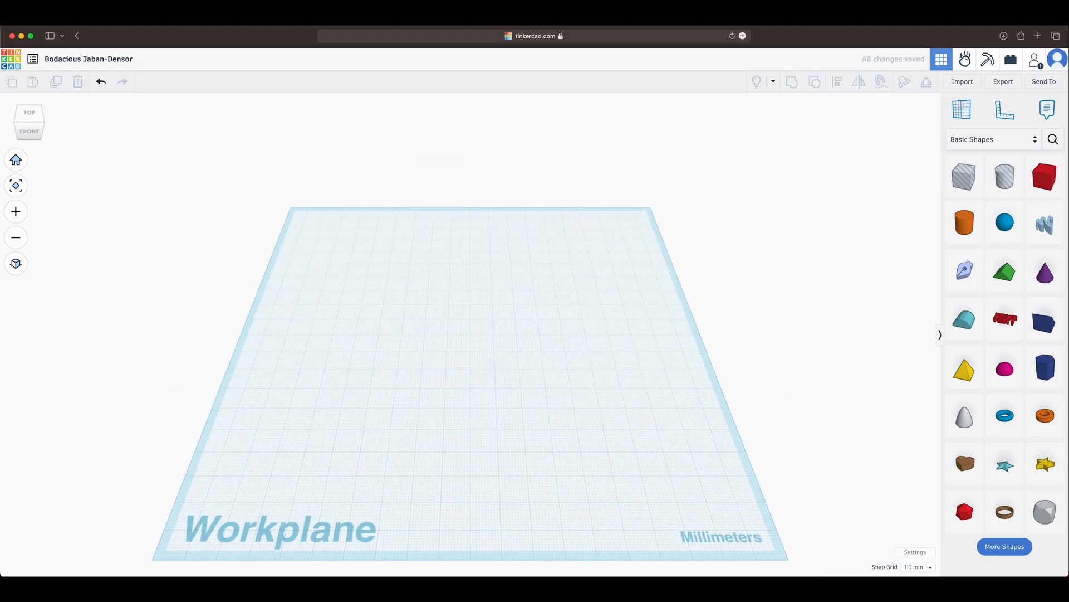
Step: Place a note near the middle of the workplane, enter the text "Hi!", and collapse it
click(1057, 109)
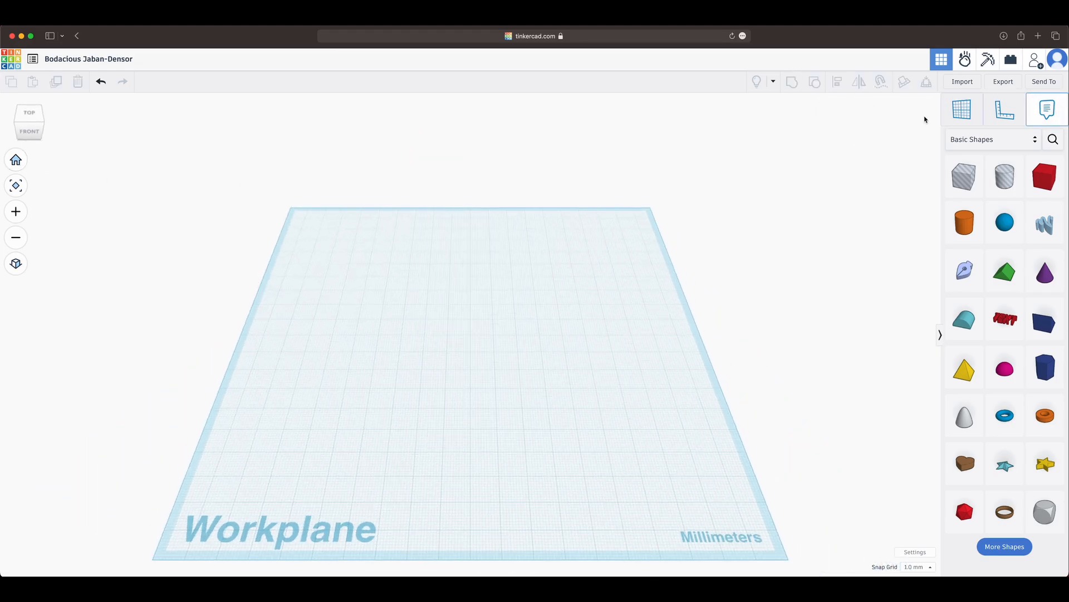
click(452, 396)
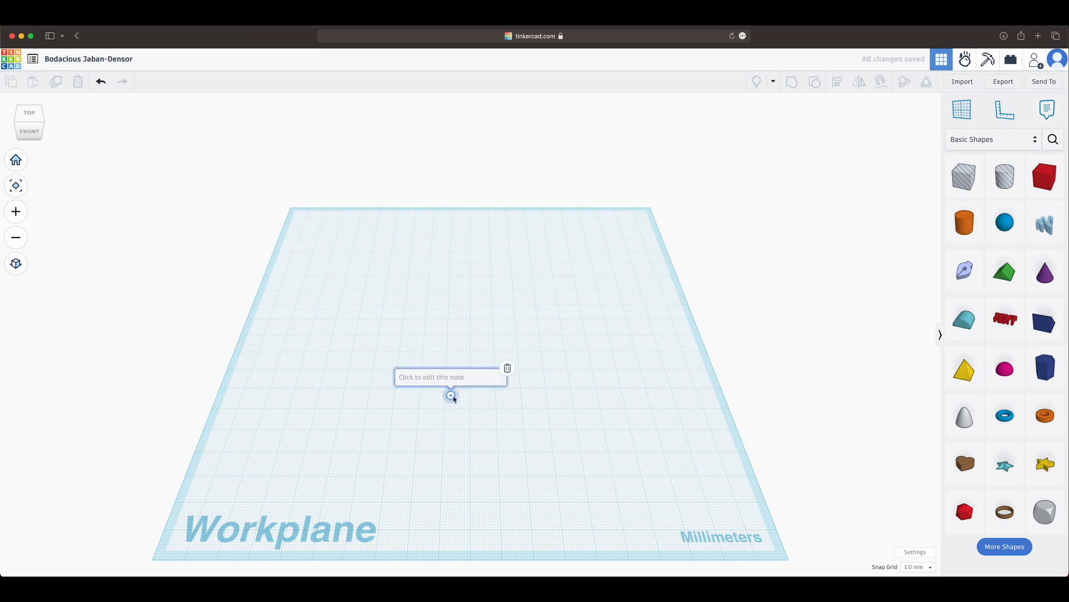
scroll(453, 398, up, 3)
click(452, 377)
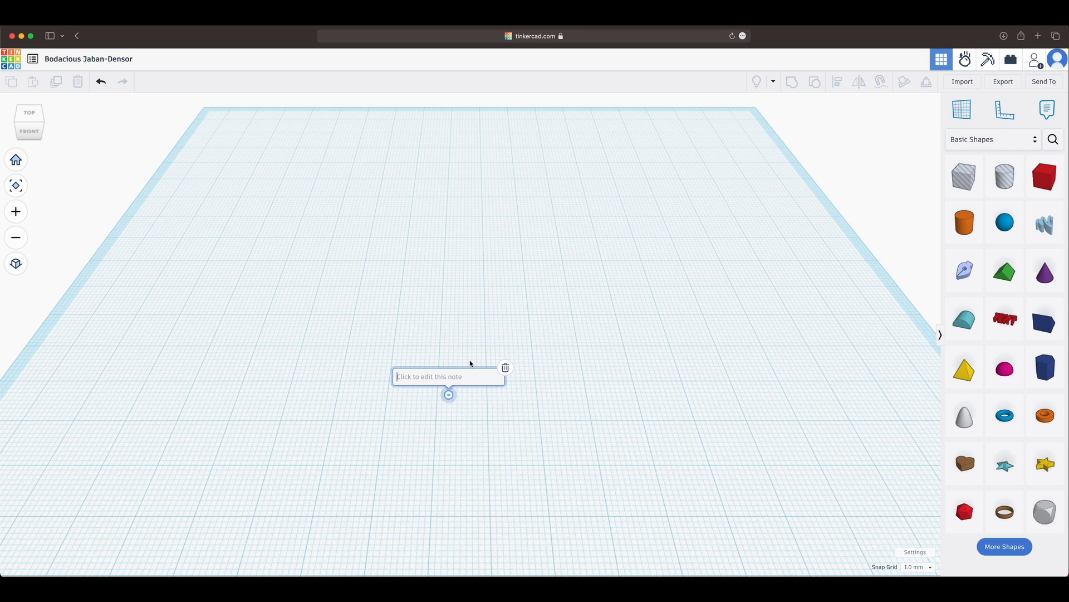
text(Hi!)
click(448, 397)
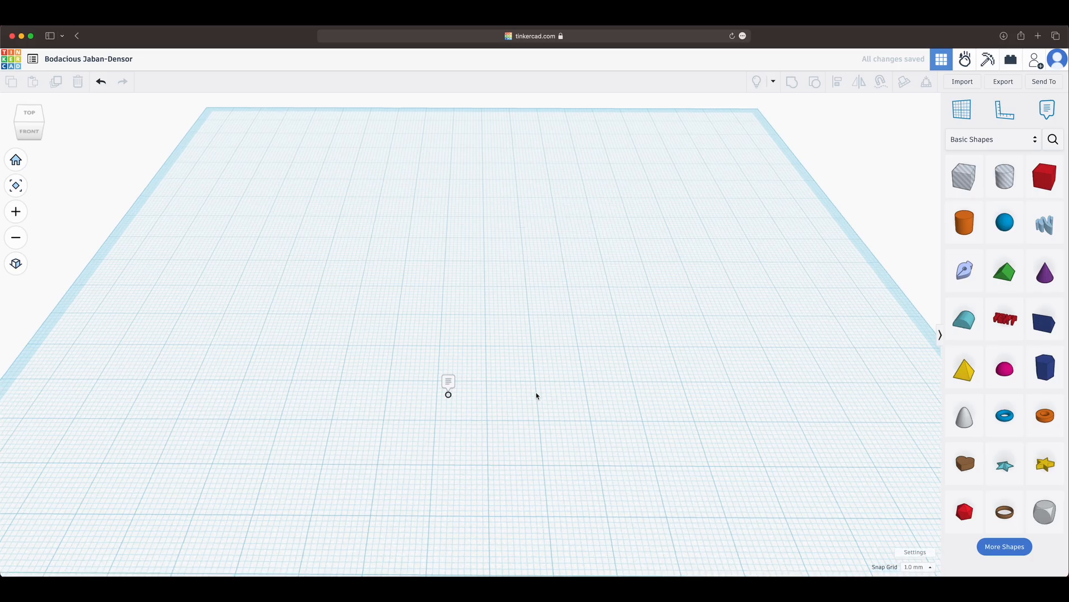
Step: Reopen the collapsed "Hi!" note and delete it from the workplane
right_drag(537, 396, 459, 370)
click(450, 370)
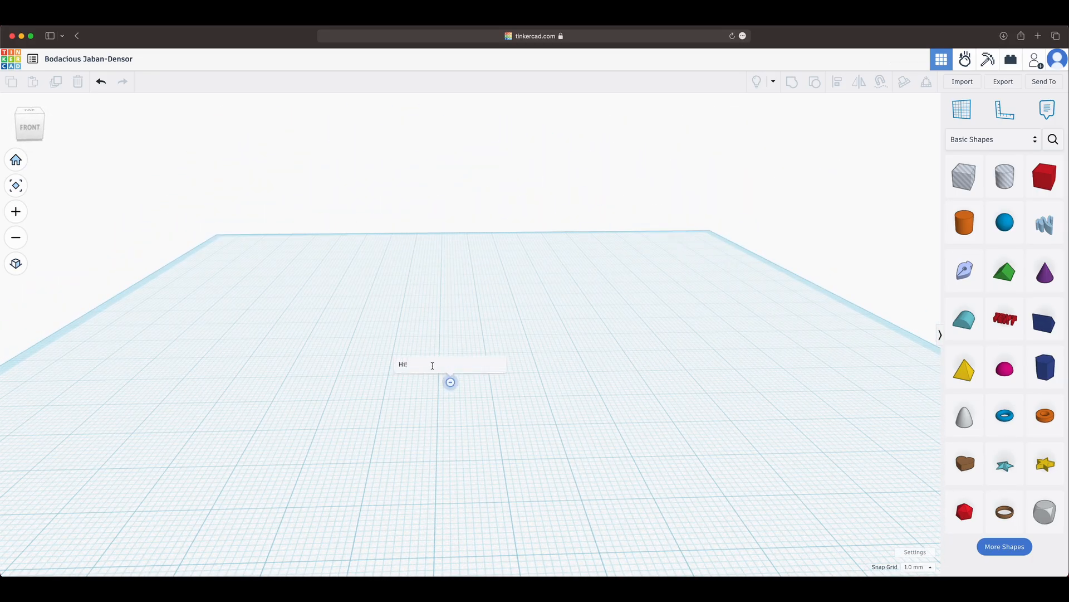
click(433, 366)
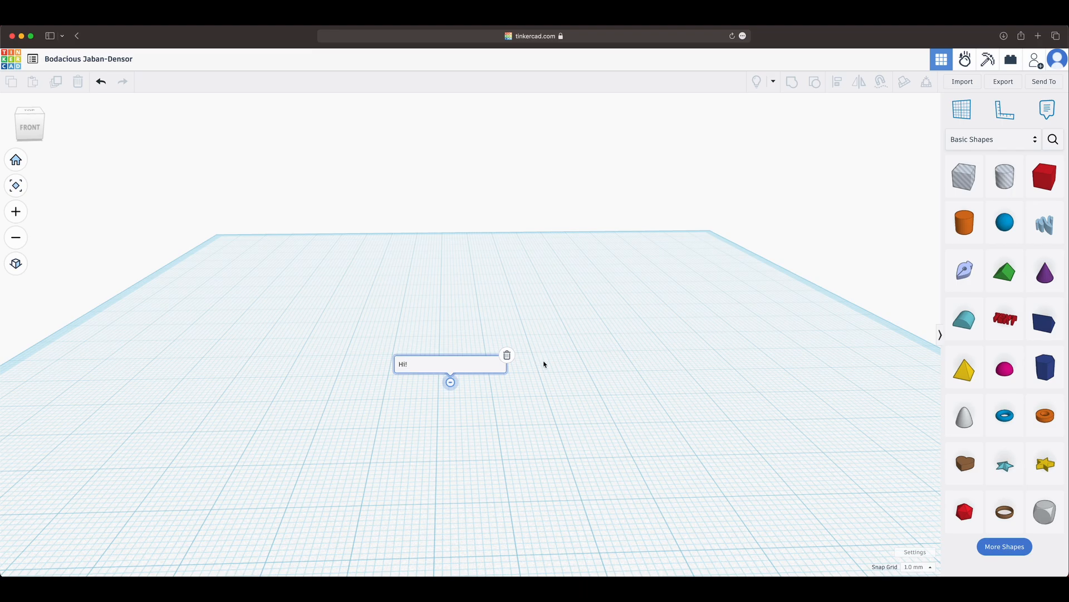
click(508, 356)
scroll(506, 353, down, 3)
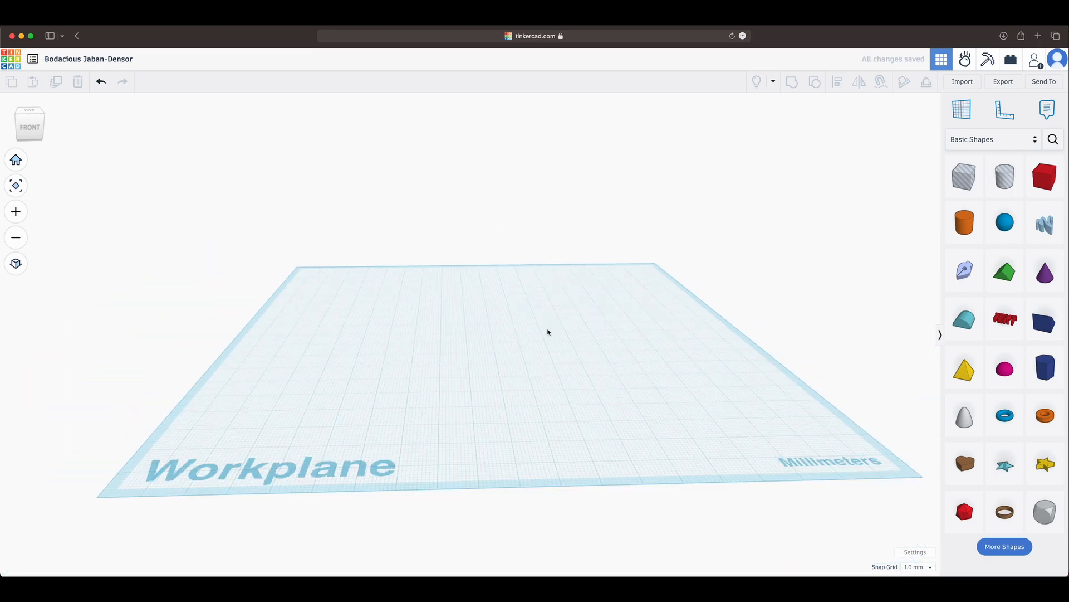